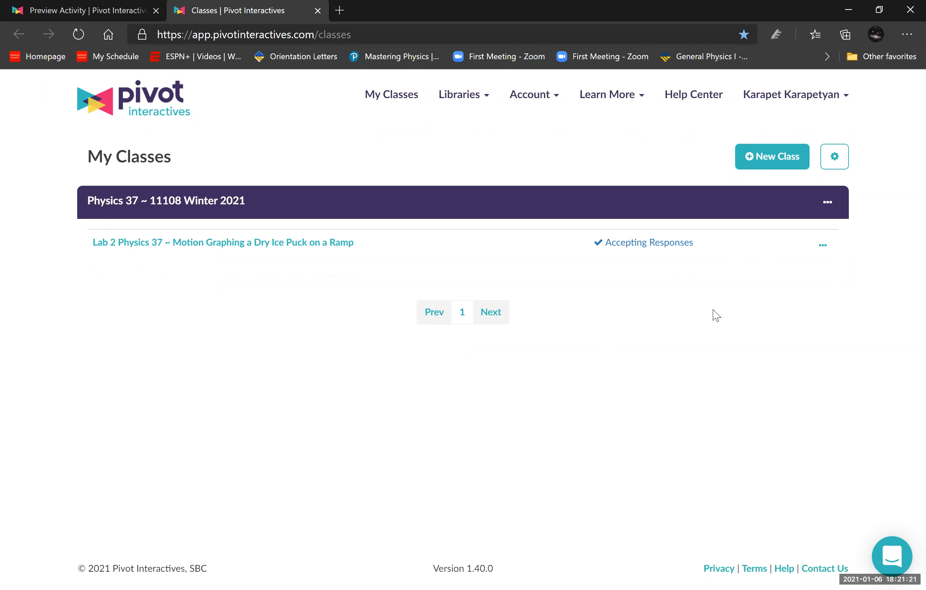
- Switch to the Lab 2 Physics 37 activity preview and read through its learning objectives
left_click(86, 6)
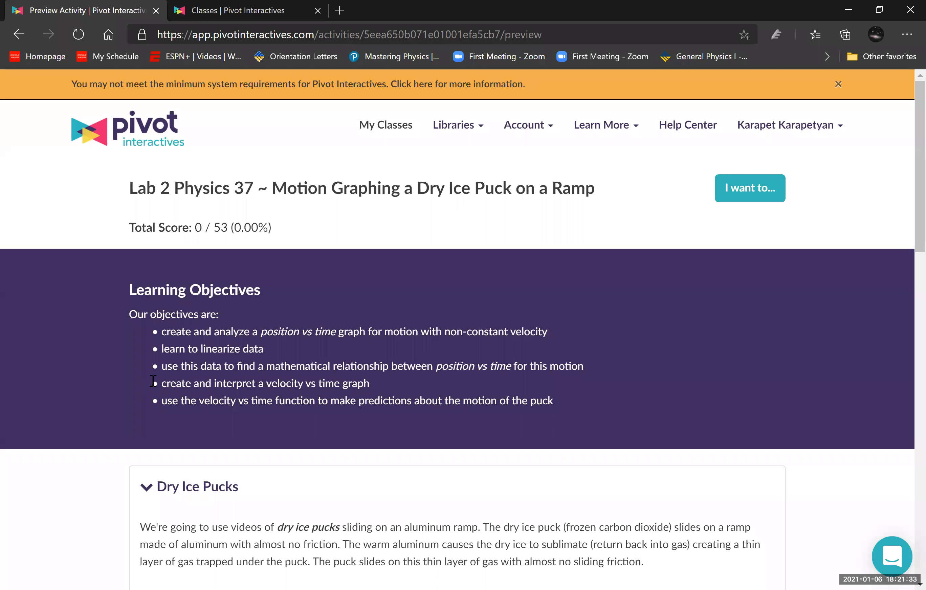
scroll(145, 378, "down", 2)
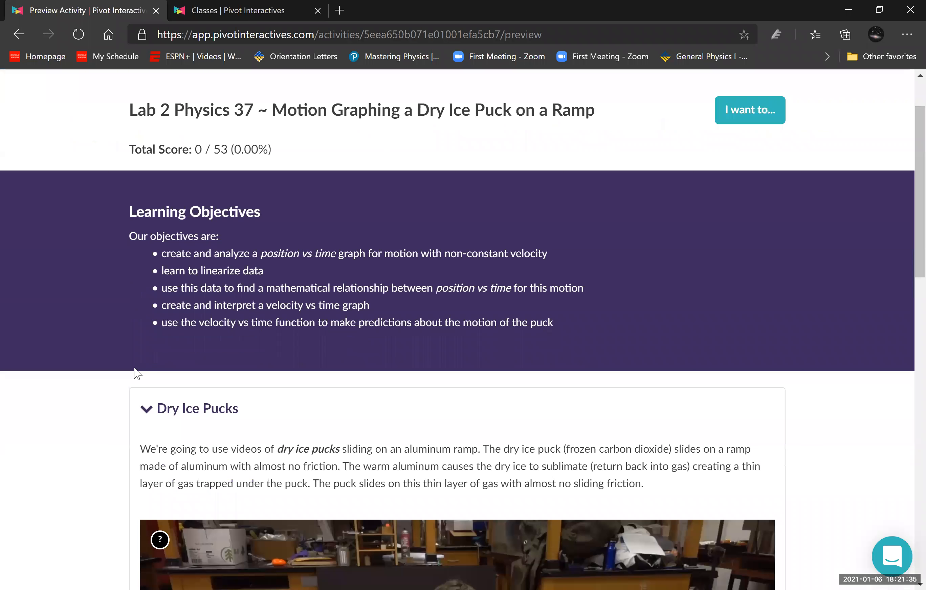
scroll(136, 373, "down", 2)
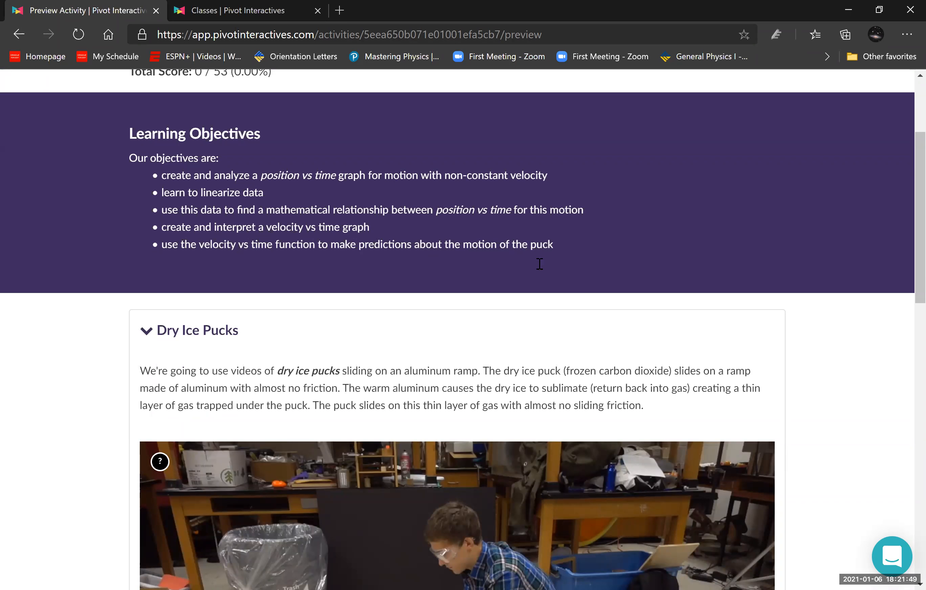
scroll(630, 365, "down", 8)
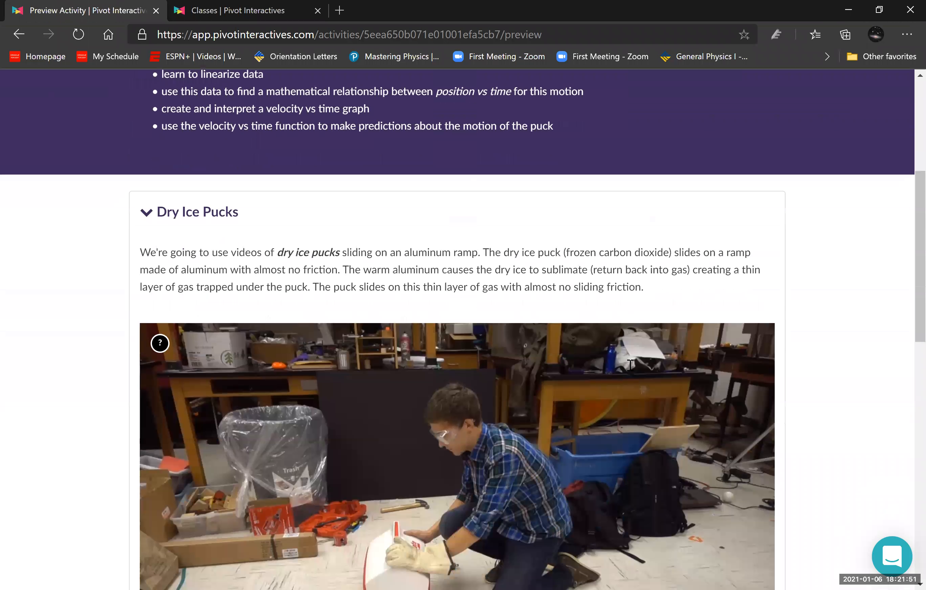
scroll(630, 368, "up", 12)
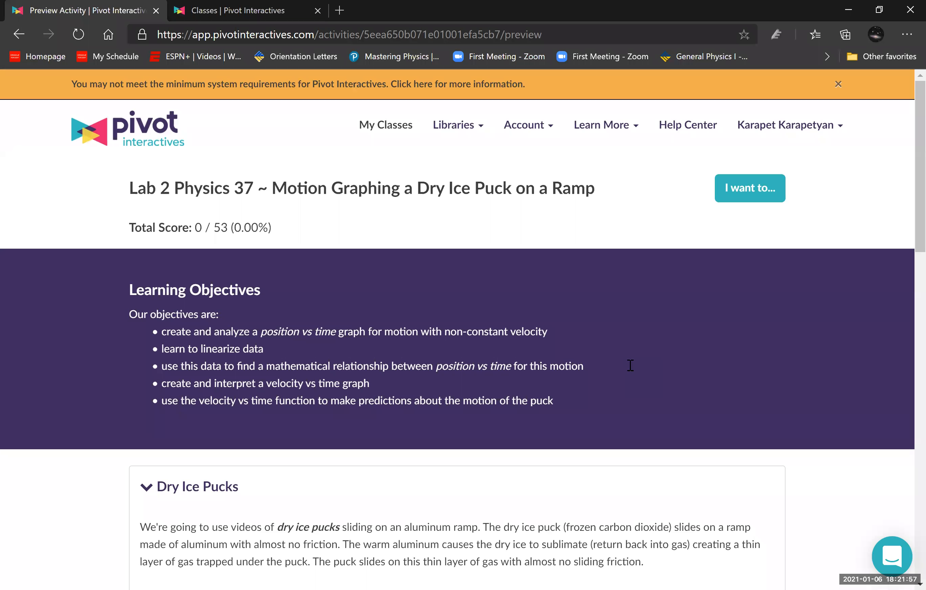
scroll(637, 374, "down", 8)
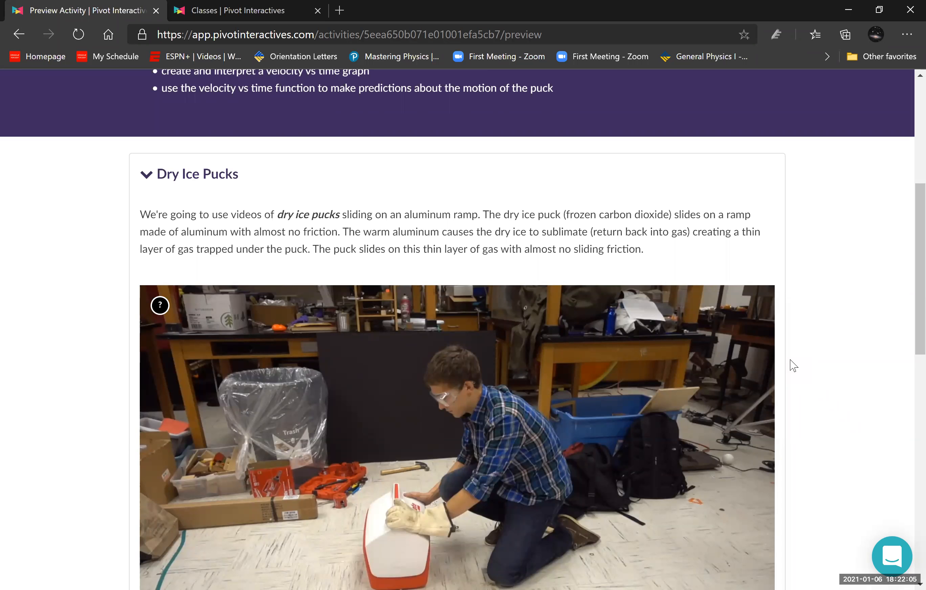
- Play the introductory video in the Dry Ice Pucks section
scroll(792, 366, "down", 2)
scroll(879, 348, "down", 2)
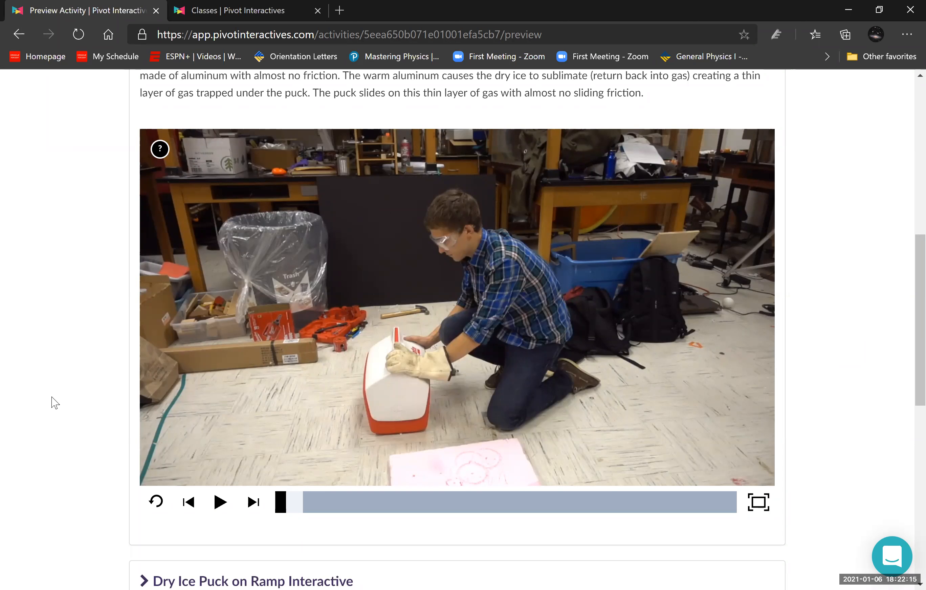
left_click(221, 502)
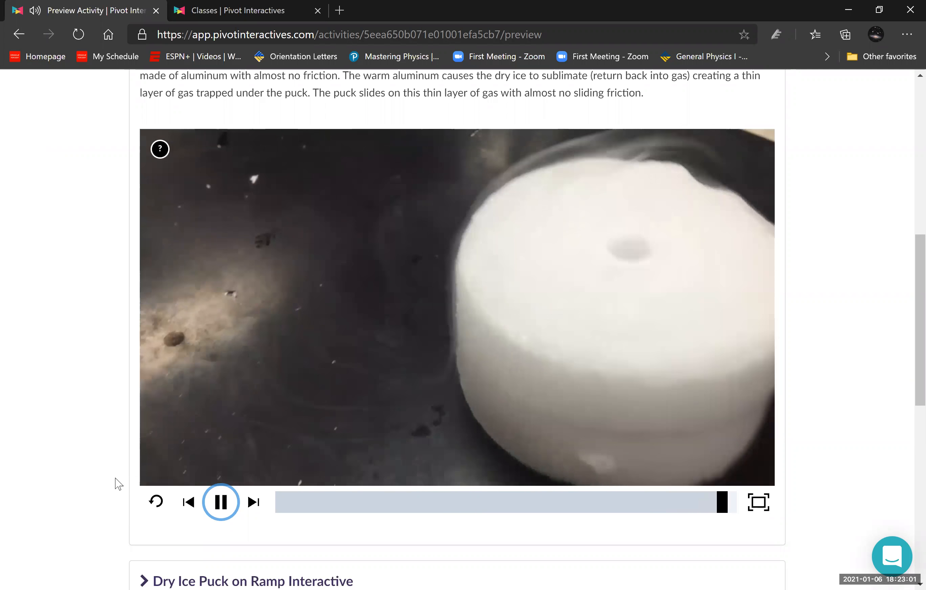
- Expand the Dry Ice Puck on Ramp Interactive section and bring up its ramp video
scroll(35, 470, "down", 6)
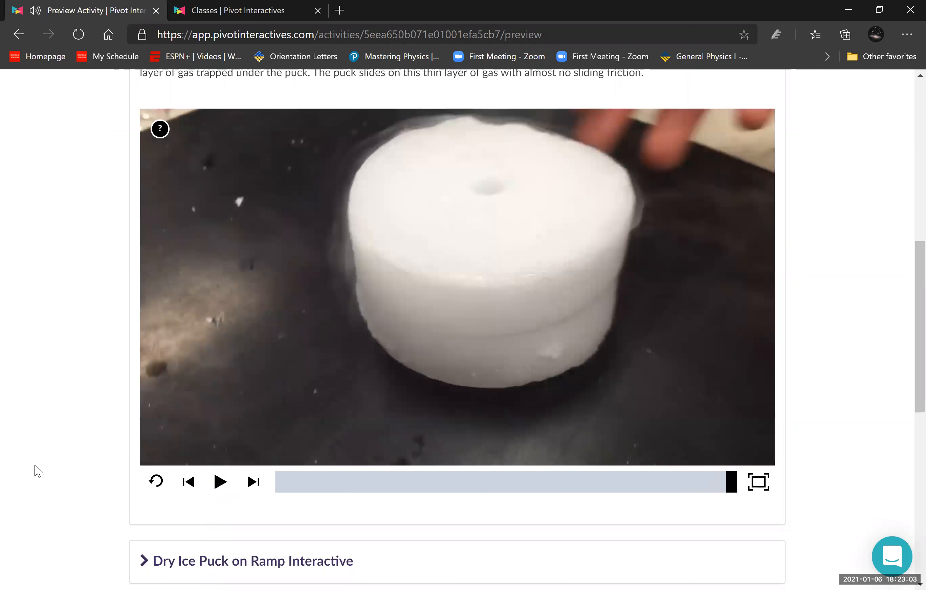
left_click(161, 277)
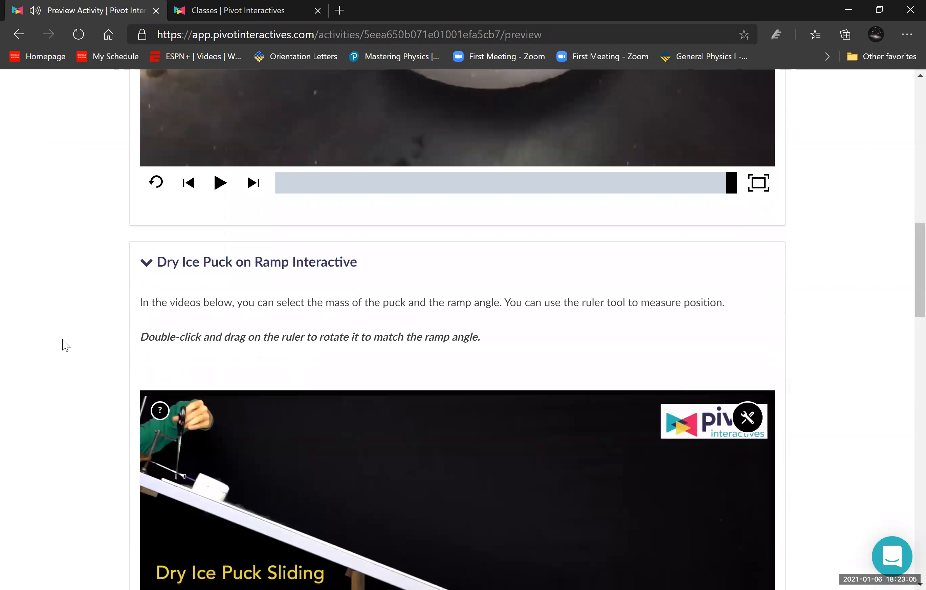
scroll(62, 343, "down", 4)
scroll(66, 345, "down", 2)
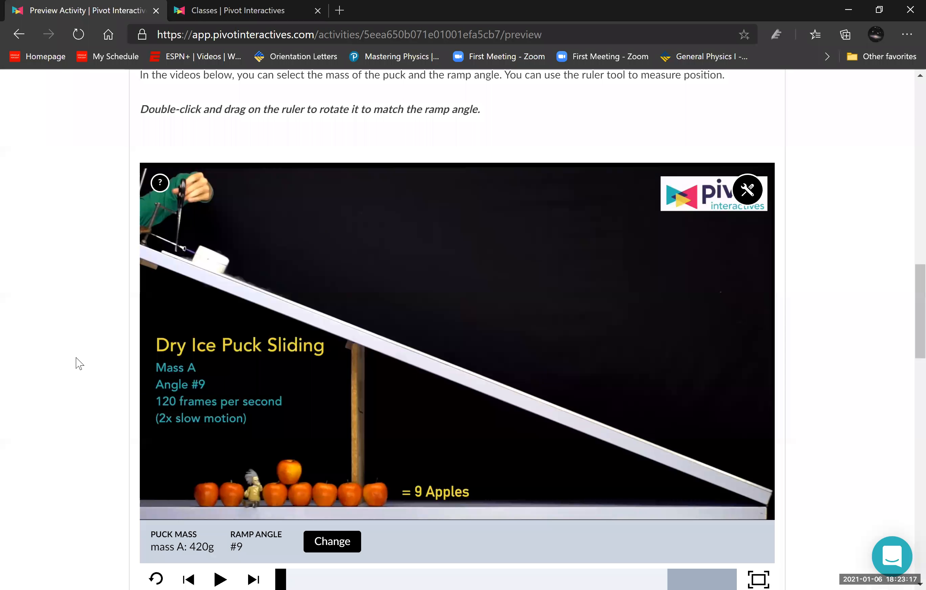
scroll(78, 362, "down", 2)
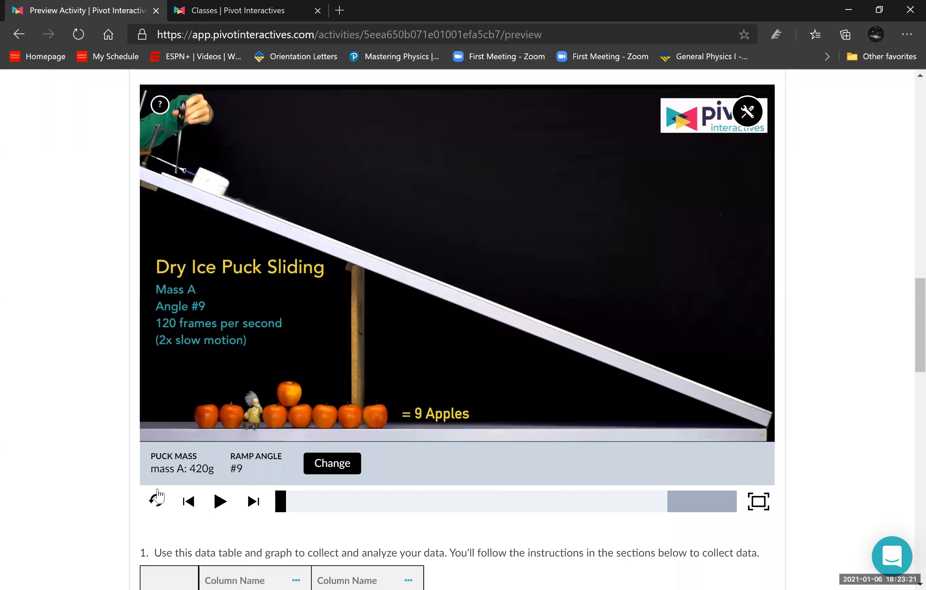
- Open the ramp video's settings for changing and explore the available puck mass and ramp angle options
left_click(328, 463)
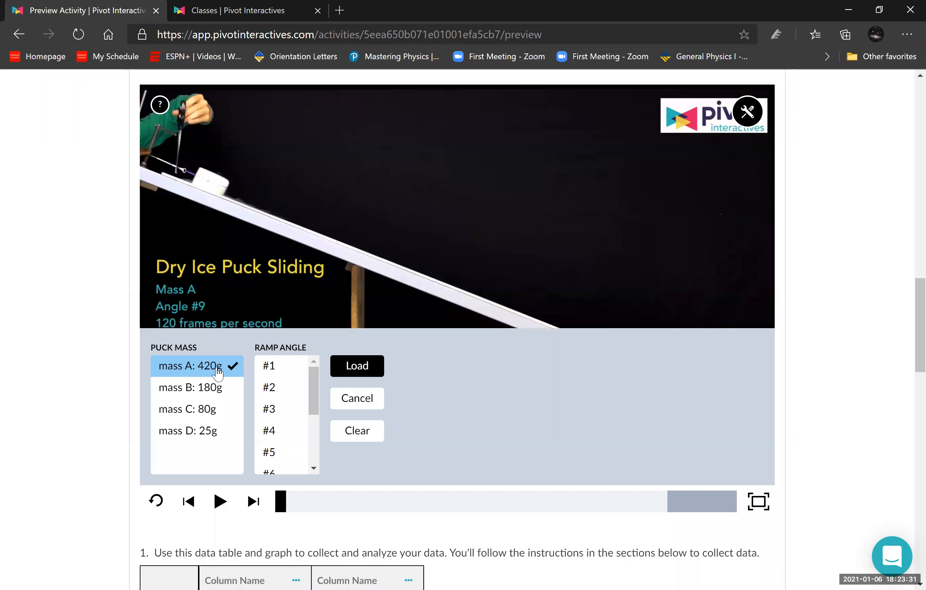
left_click(273, 371)
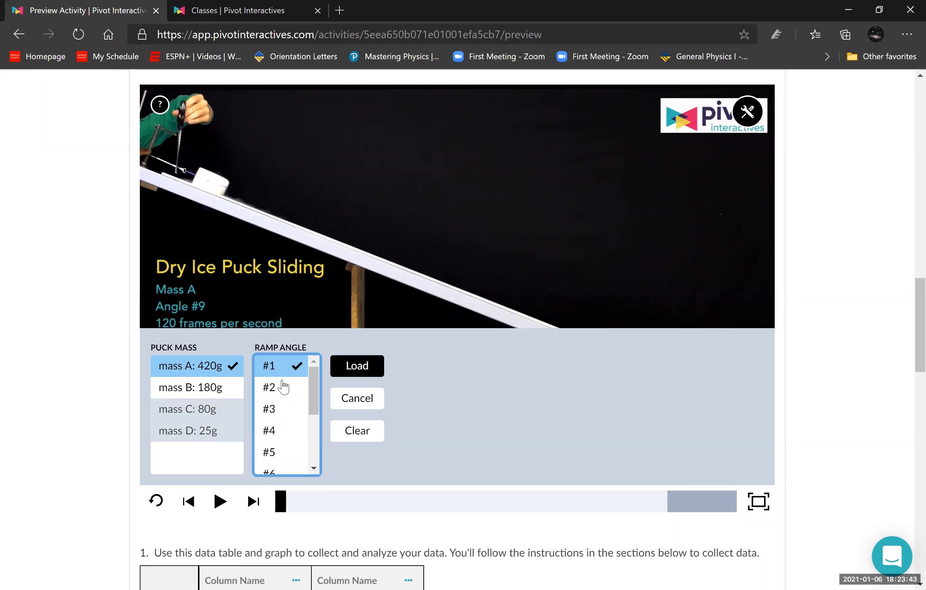
left_click(272, 387)
left_click(287, 411)
scroll(286, 430, "down", 3)
left_click(193, 388)
left_click(190, 367)
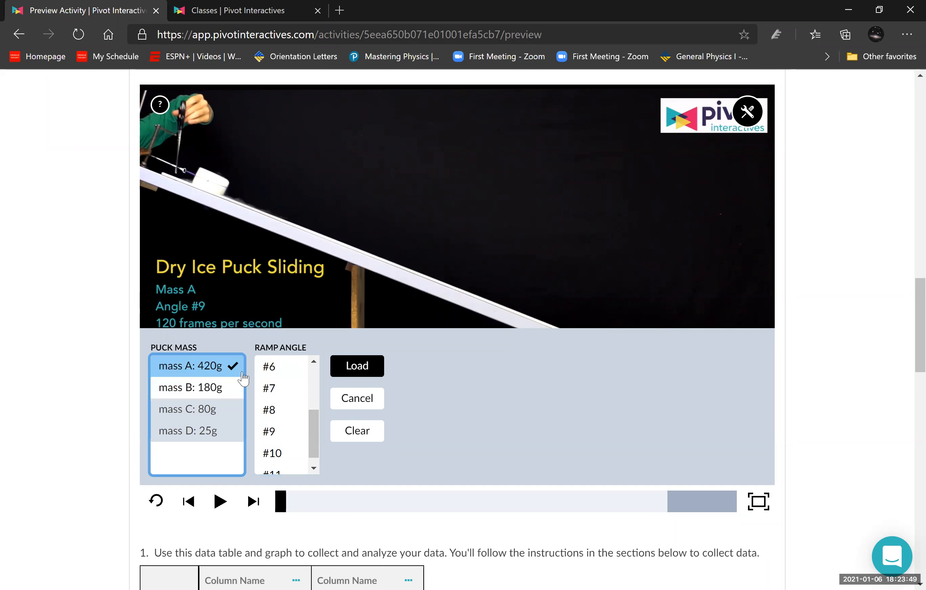
- Load the ramp video for puck mass A: 420g with ramp angle #1
scroll(271, 389, "up", 3)
left_click(275, 369)
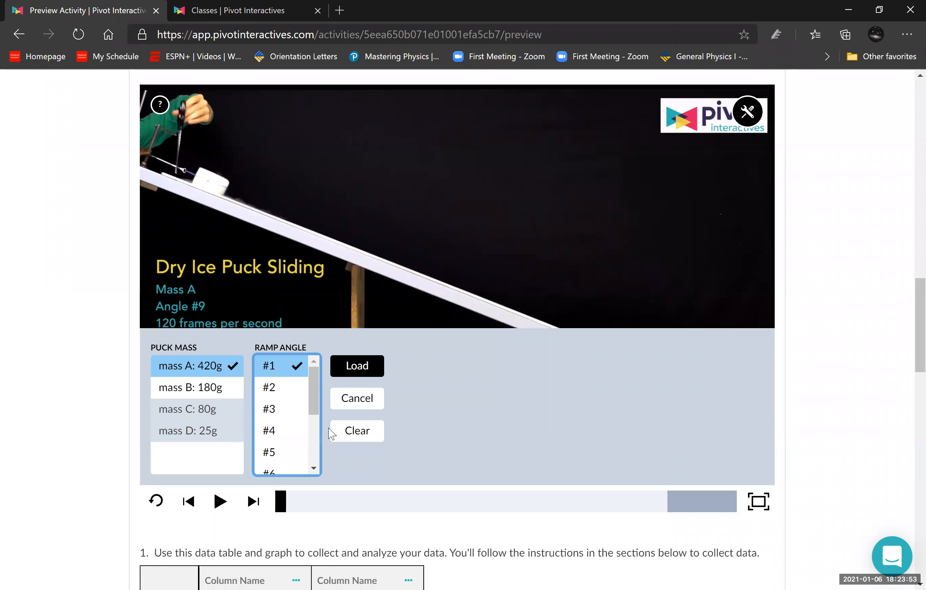
left_click(356, 367)
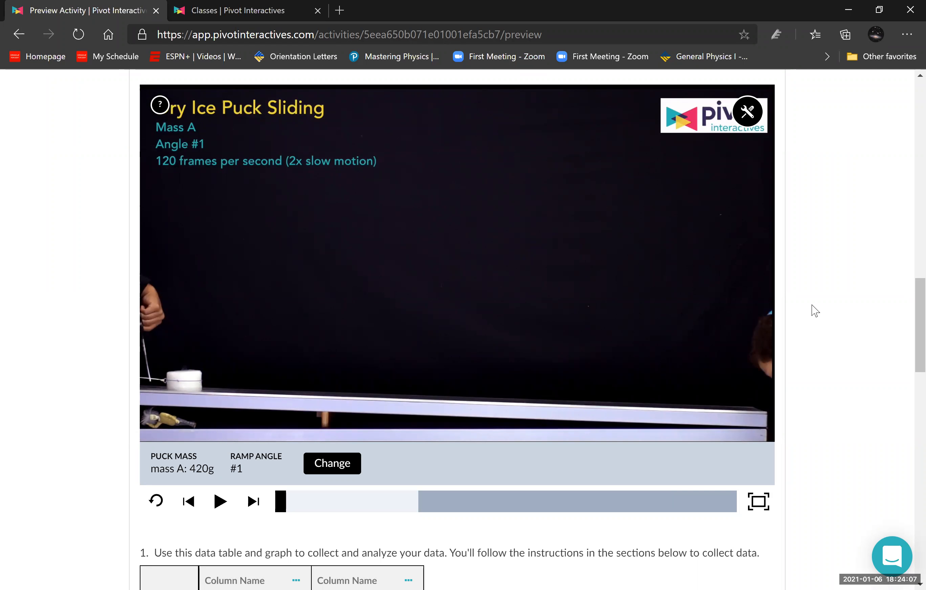
- Play the loaded ramp video to watch the puck slide along the ramp
scroll(813, 310, "down", 2)
scroll(181, 342, "up", 2)
left_click(219, 503)
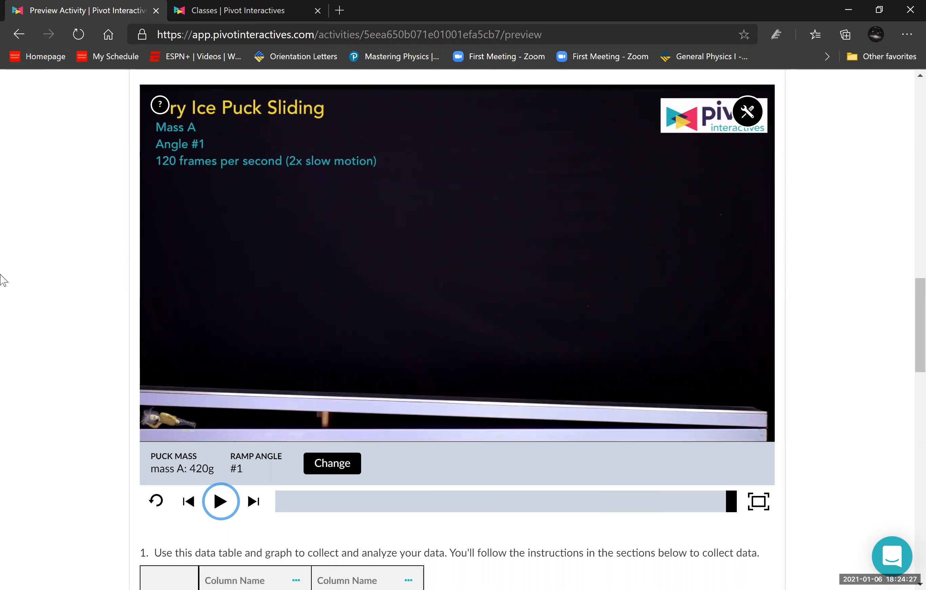
- Name the data table's first column "Time" with units s and variable t
scroll(54, 288, "down", 4)
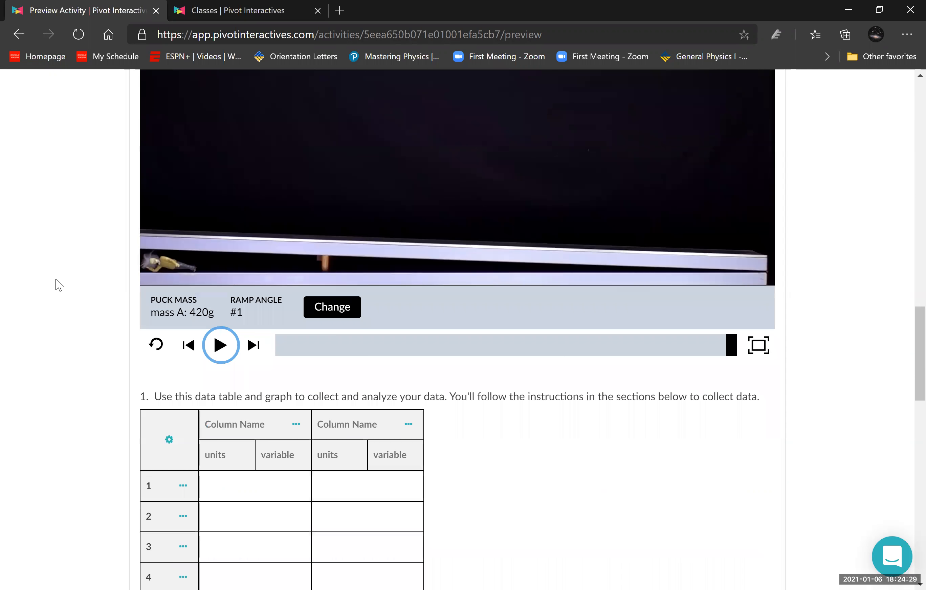
scroll(132, 337, "up", 2)
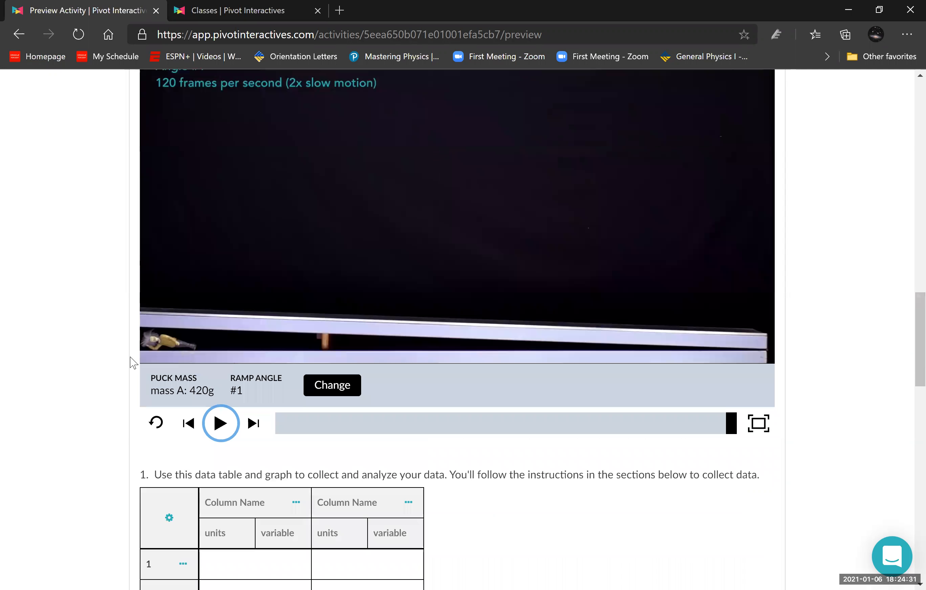
scroll(133, 364, "down", 1)
scroll(134, 365, "down", 3)
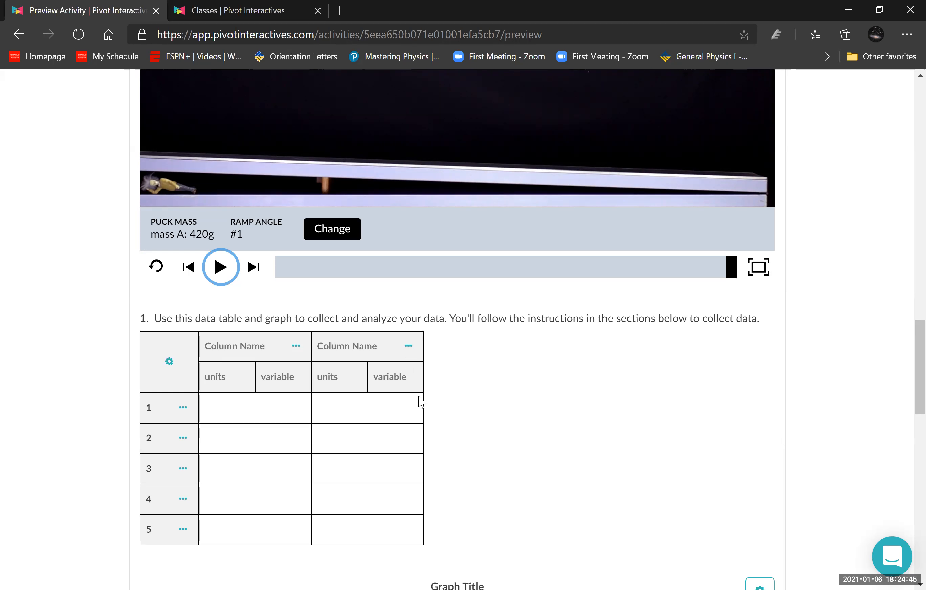
left_click(218, 347)
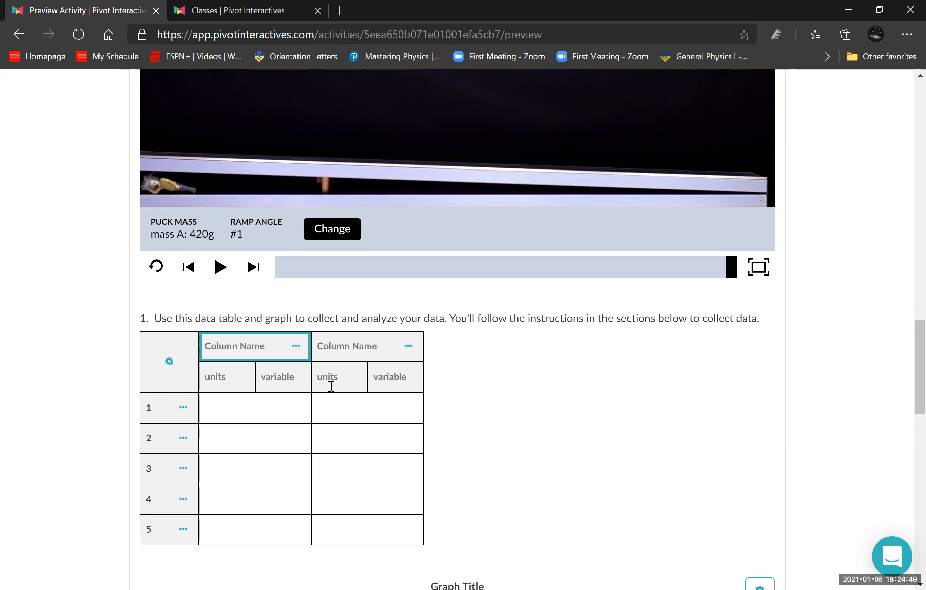
type("Time")
key("Tab")
type("s")
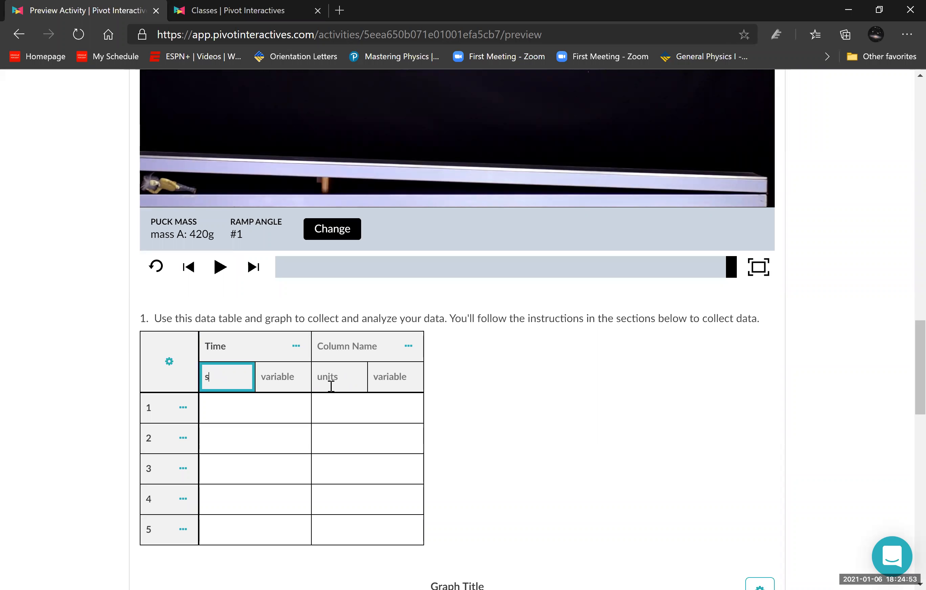
key("Tab")
type("t")
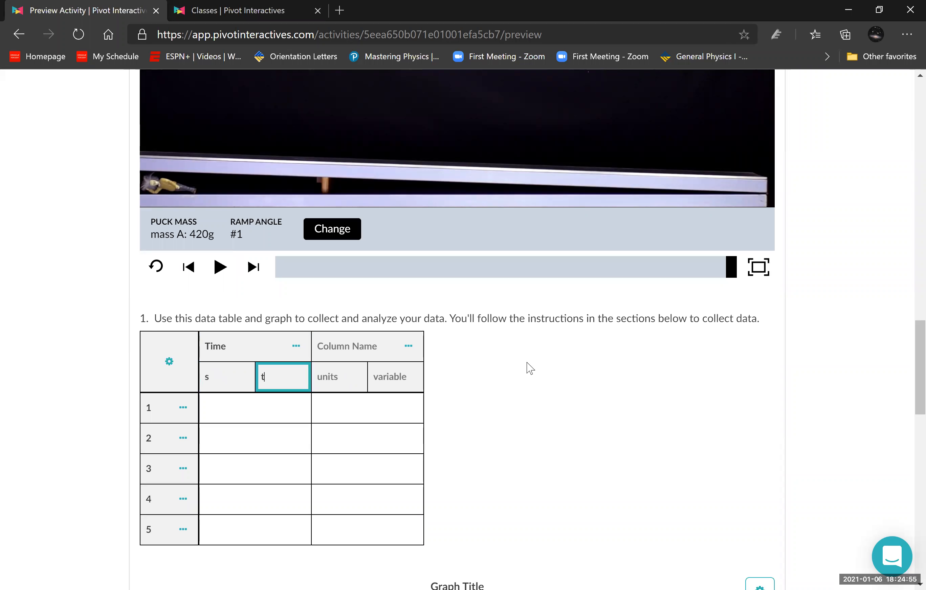
- Name the data table's second column "position" with units cm and variable x
left_click(375, 346)
type("position")
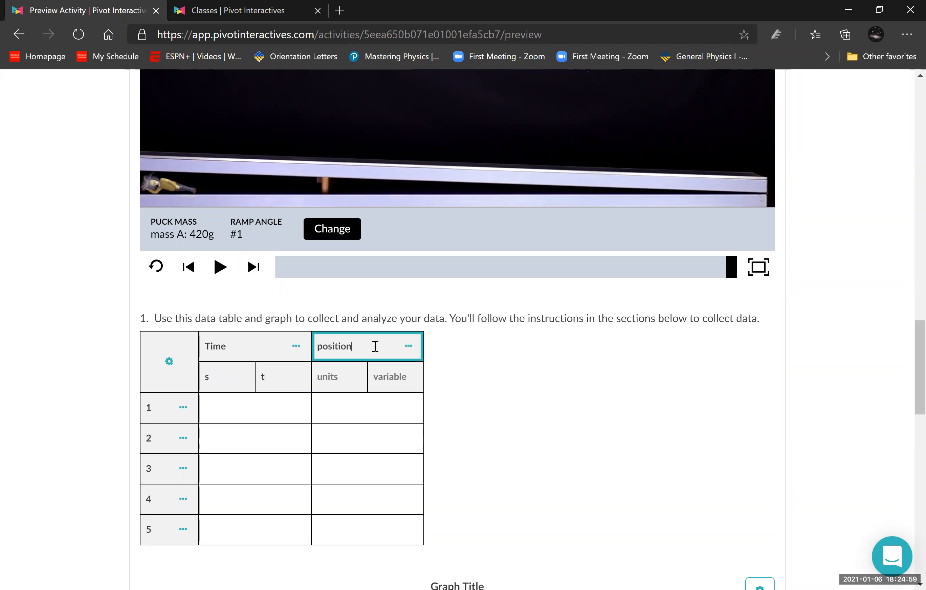
key("Tab")
type("cm")
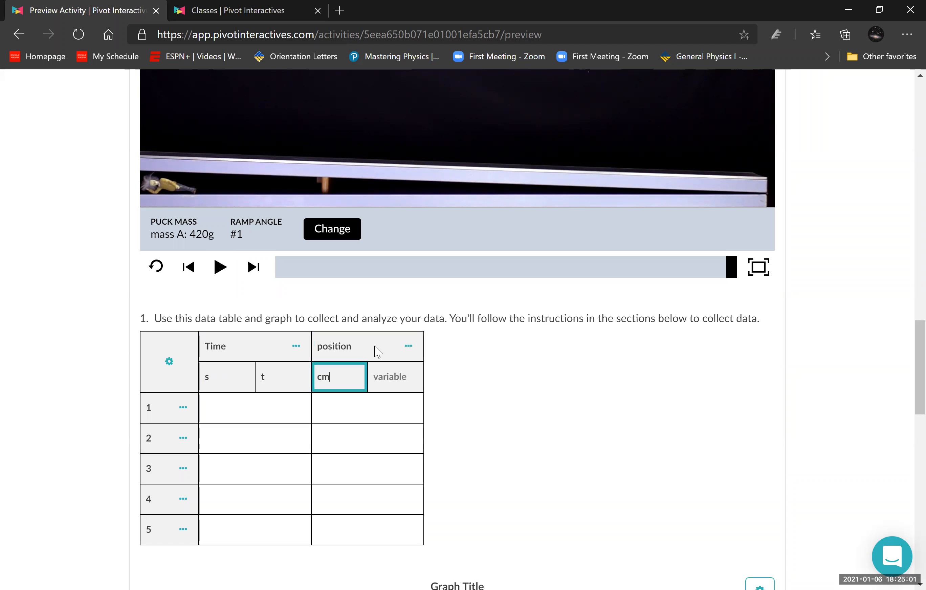
key("Tab")
type("x")
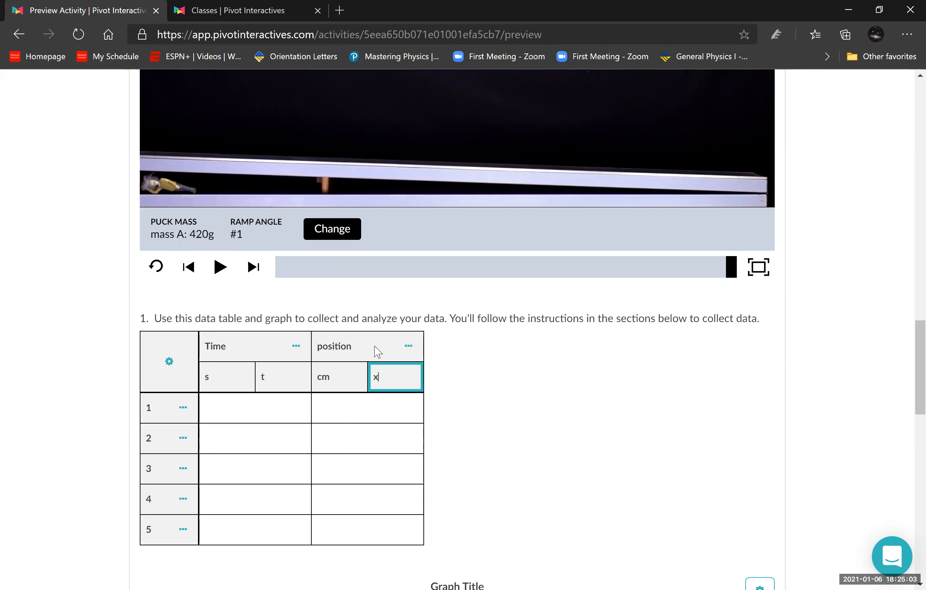
left_click(545, 390)
- Return to the ramp video and move its playback from the end to an earlier point
scroll(546, 390, "up", 3)
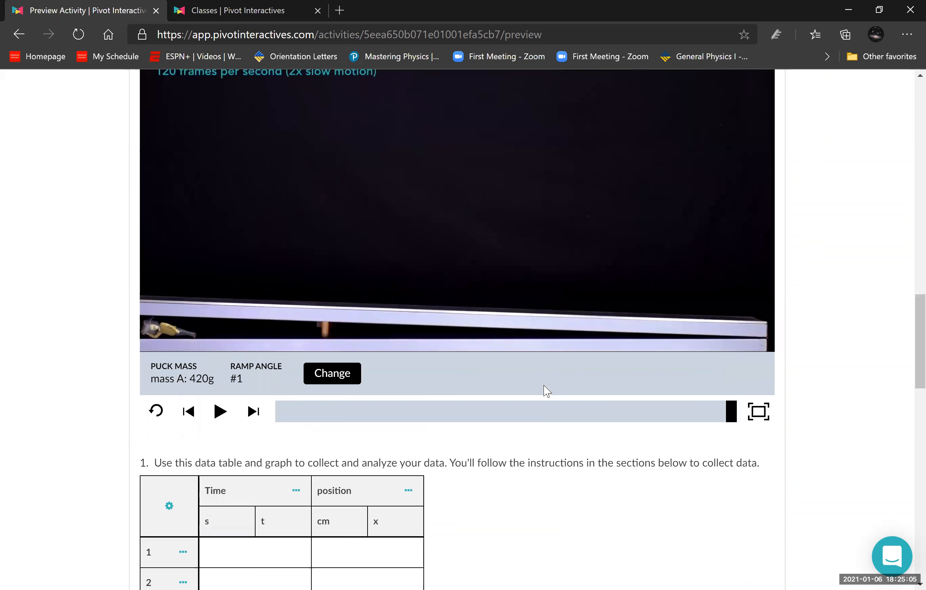
scroll(540, 390, "up", 2)
left_click(330, 501)
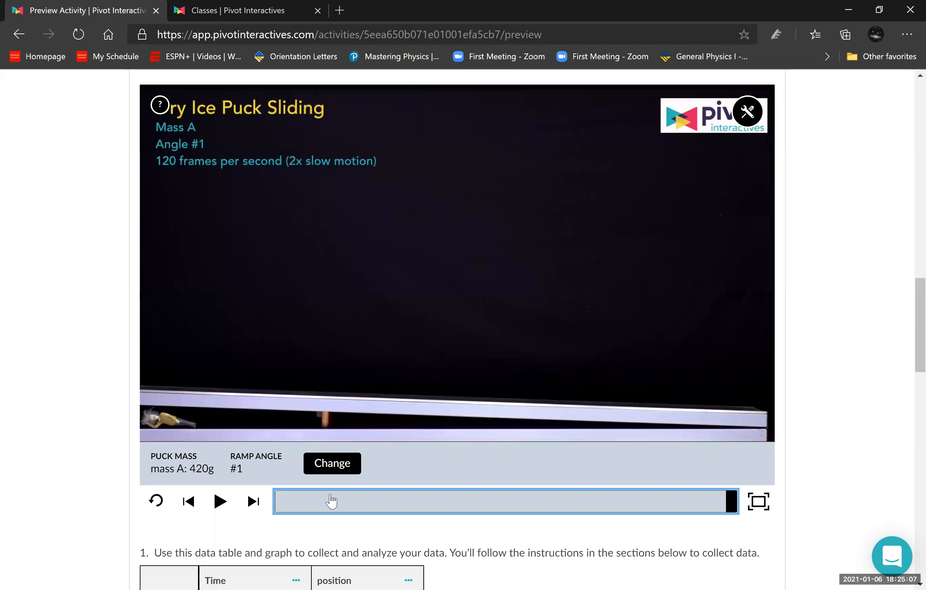
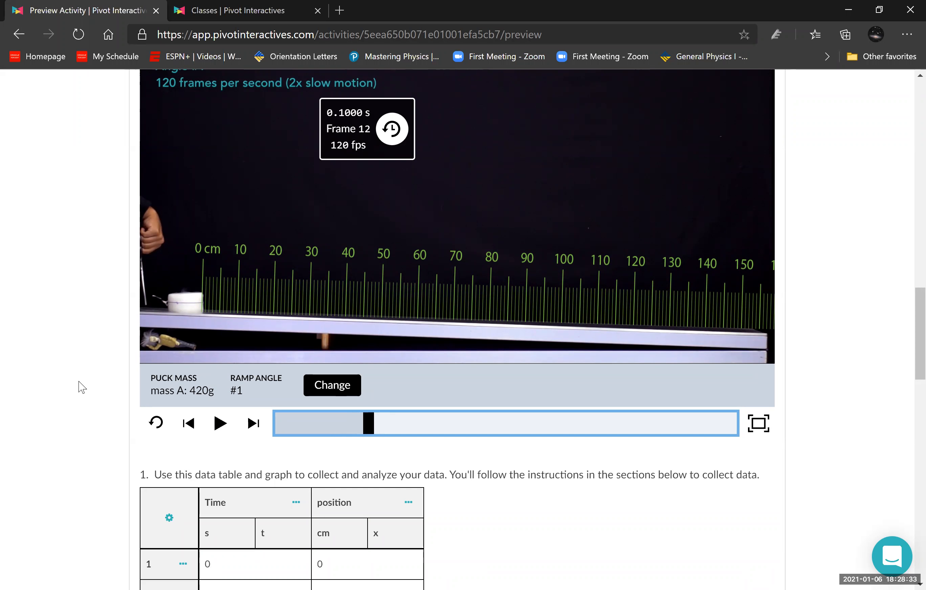
- Set the Time values in the data table to 0.2 s in row 2 and 0.4 s in row 3
scroll(59, 403, "down", 6)
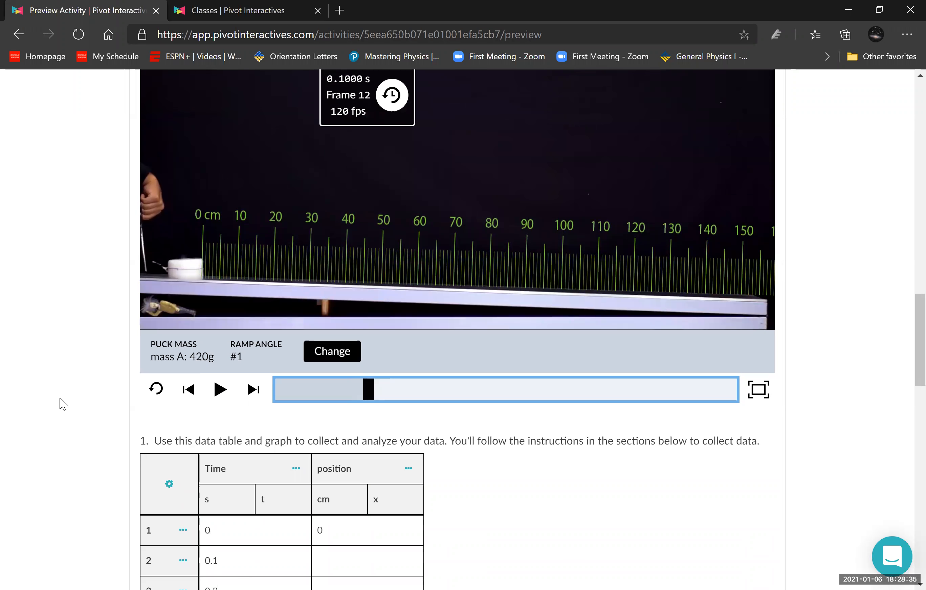
left_click(248, 284)
key("BackSpace")
type("2")
left_click(252, 312)
key("BackSpace")
key("BackSpace")
type(".4")
- Set the Time values in the data table to 0.6 s in row 4 and 0.8 s in row 5
left_click(253, 346)
key("BackSpace")
type("6")
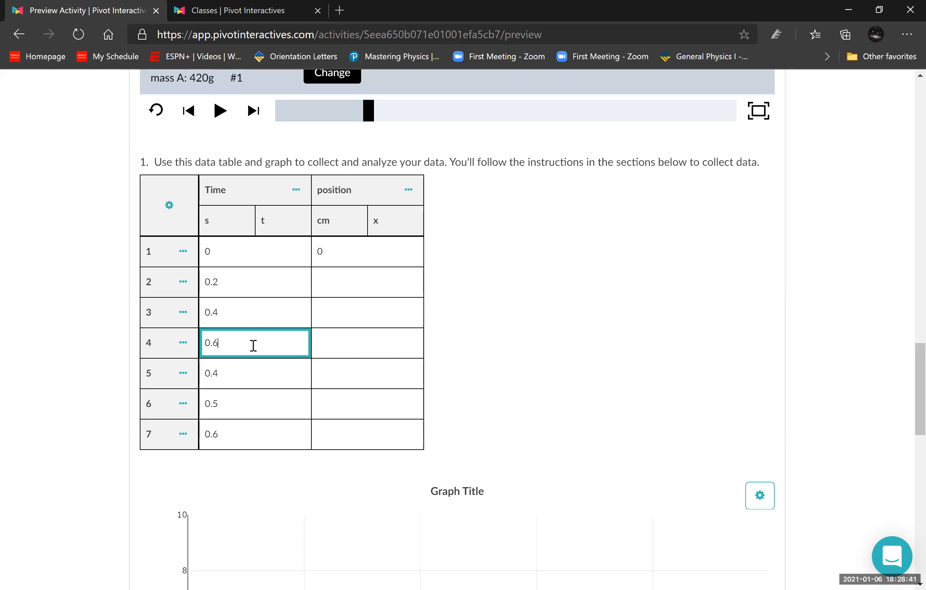
left_click(249, 373)
key("BackSpace")
type("8")
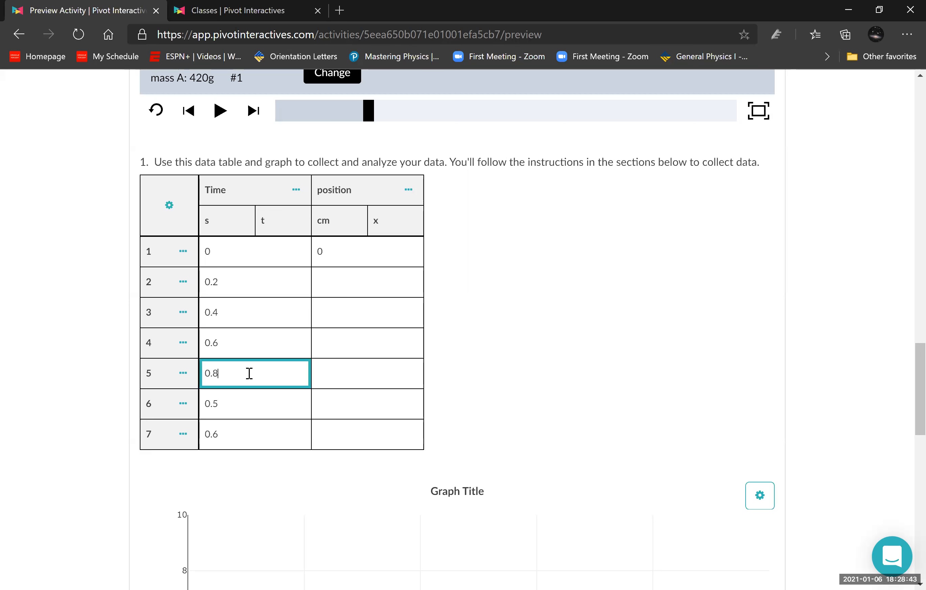
- Set the Time values in the data table to 1.0 s in row 6 and 1.2 s in row 7
left_click(253, 398)
key("BackSpace")
key("BackSpace")
key("BackSpace")
type("1.0")
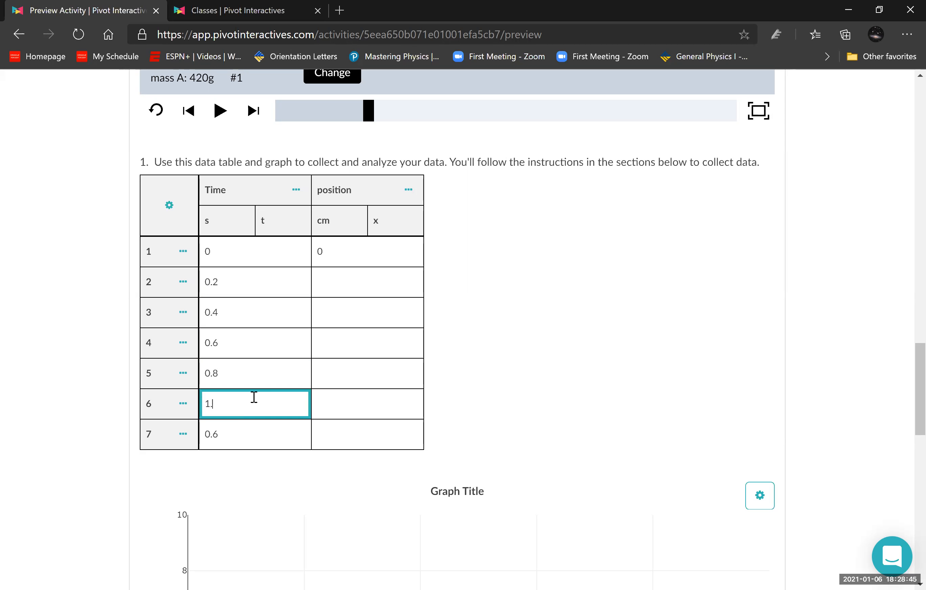
left_click(242, 438)
key("BackSpace")
key("BackSpace")
key("BackSpace")
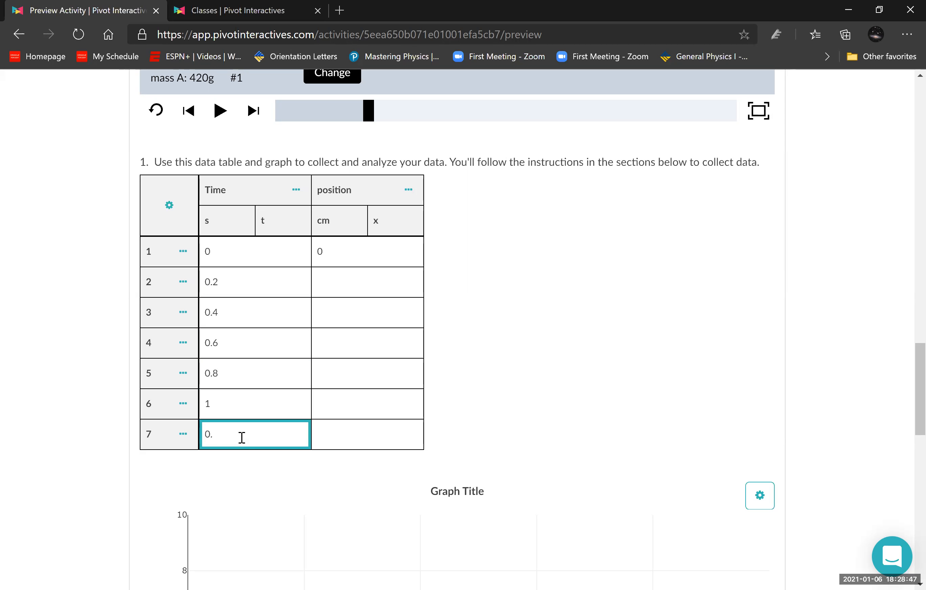
type("1.2")
left_click(552, 381)
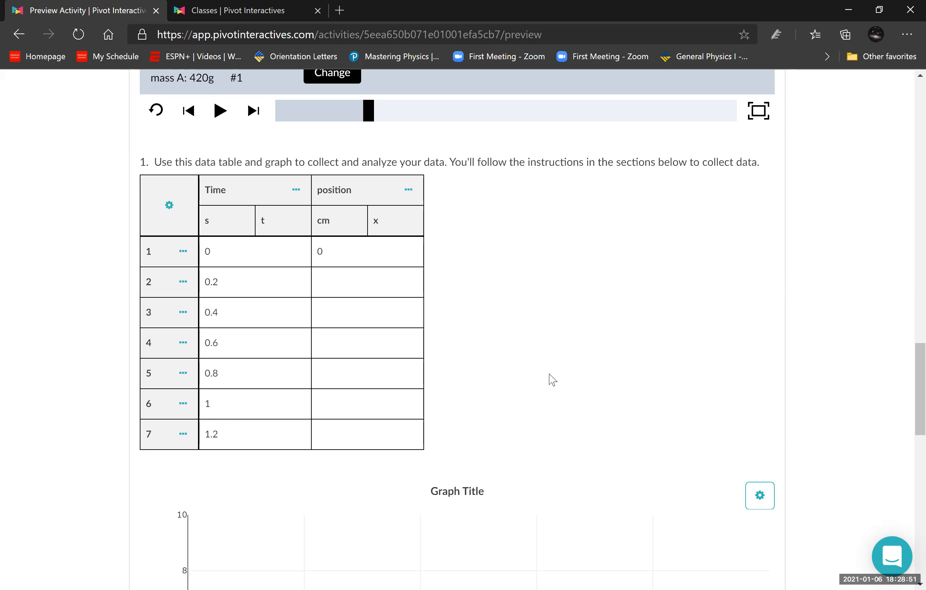
- Advance the ramp video to exactly 0.2 s (frame 24) and read the puck's front edge against the ruler
scroll(549, 379, "up", 6)
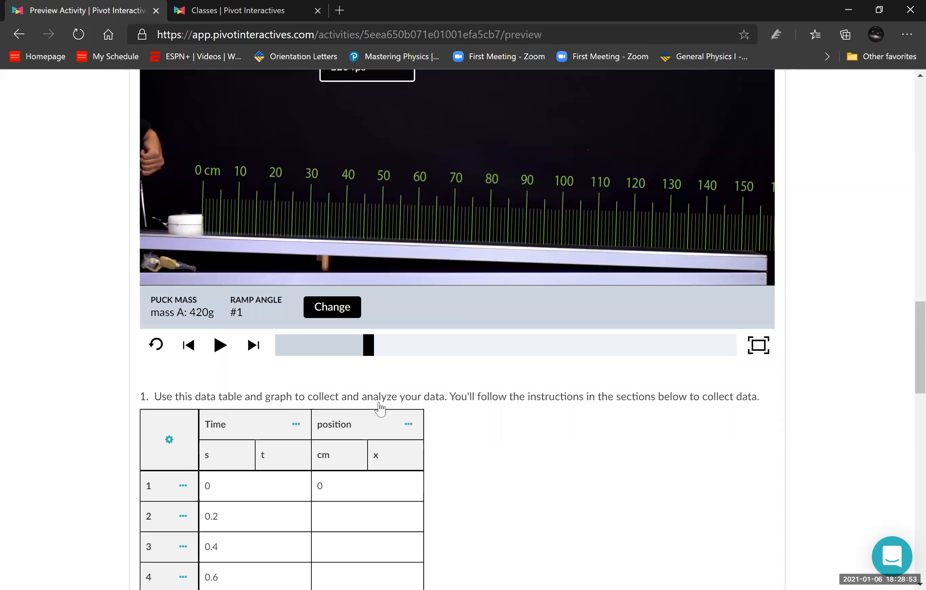
scroll(383, 427, "up", 2)
left_click(383, 429)
left_click_drag(382, 432, 378, 432)
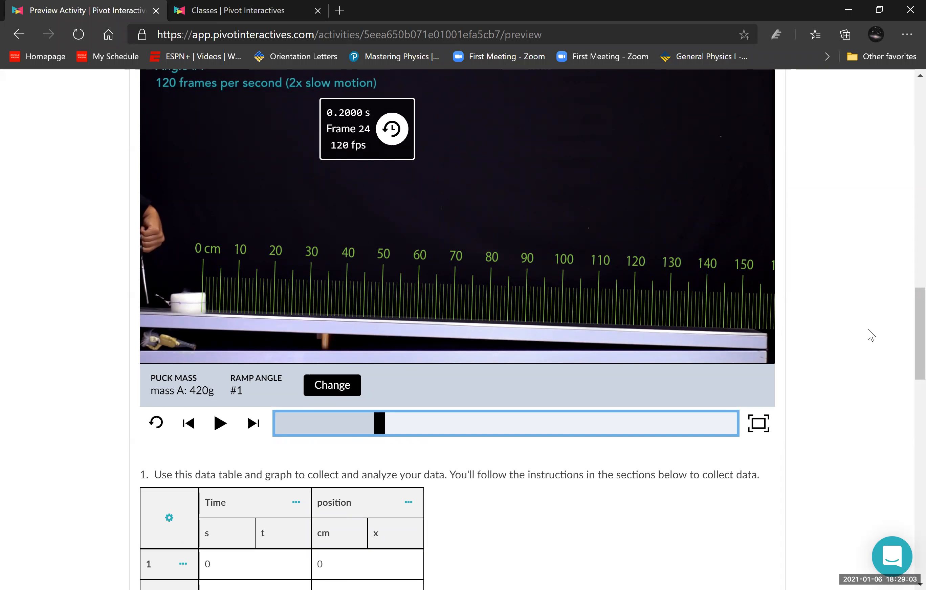
scroll(868, 330, "up", 5)
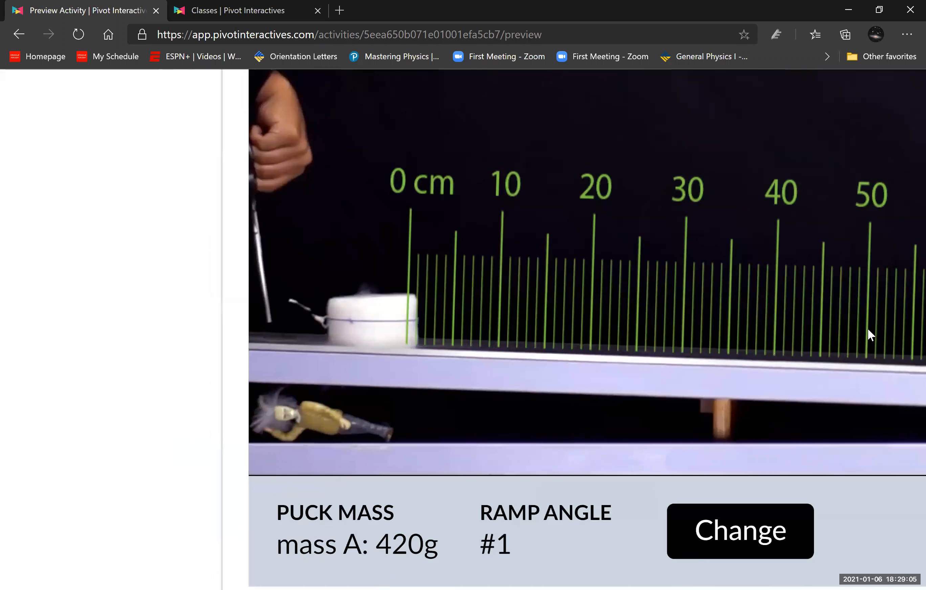
scroll(867, 330, "up", 3)
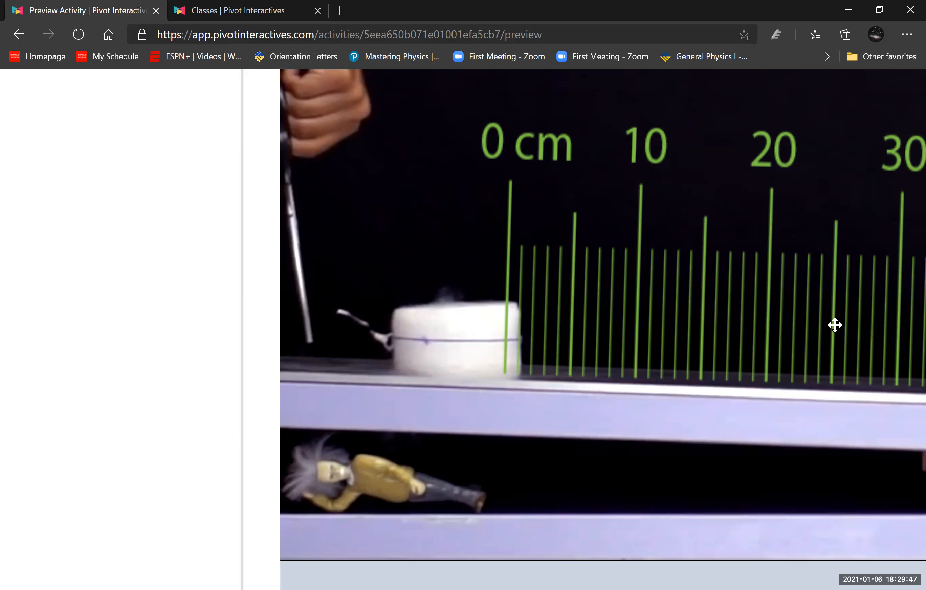
- Enter 1.1 cm as the puck's position in row 2 of the data table, at 0.2 s
scroll(151, 351, "down", 15)
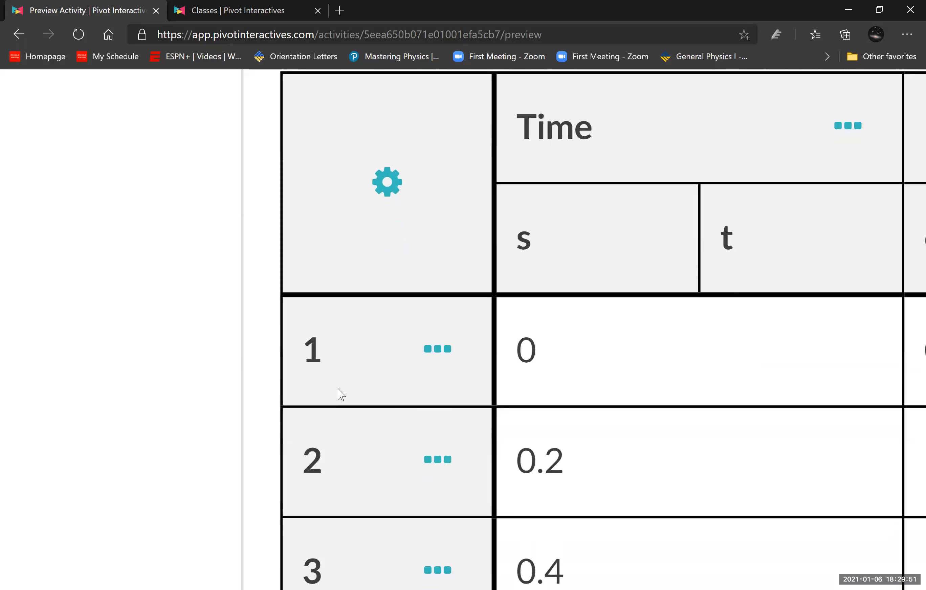
scroll(337, 390, "down", 5)
left_click(563, 415)
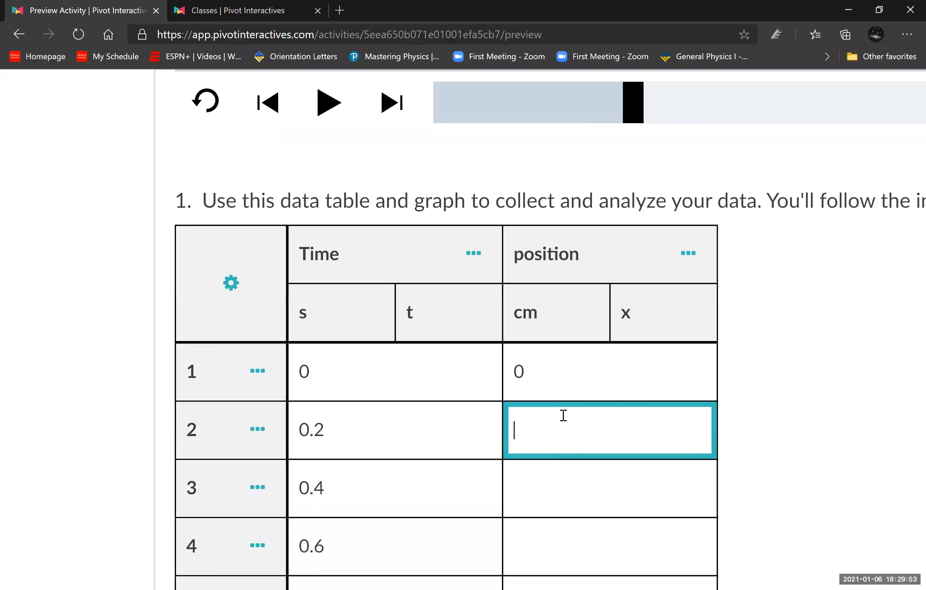
type("1.1")
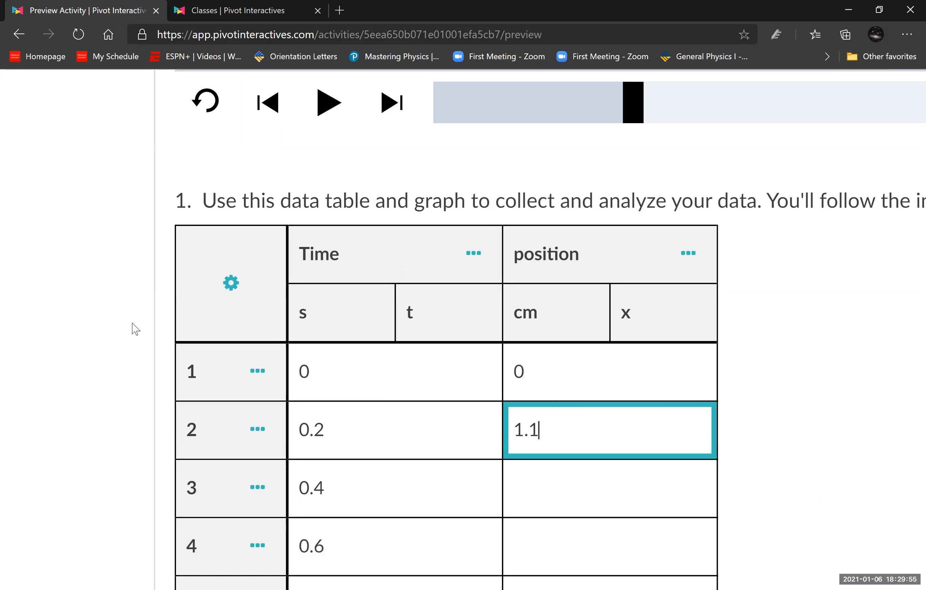
- Advance the ramp video to exactly 0.4 s (frame 48) and read the puck's front edge against the ruler
scroll(131, 326, "up", 8)
scroll(691, 497, "up", 2)
scroll(691, 498, "down", 2)
scroll(70, 338, "down", 1)
scroll(442, 399, "down", 3)
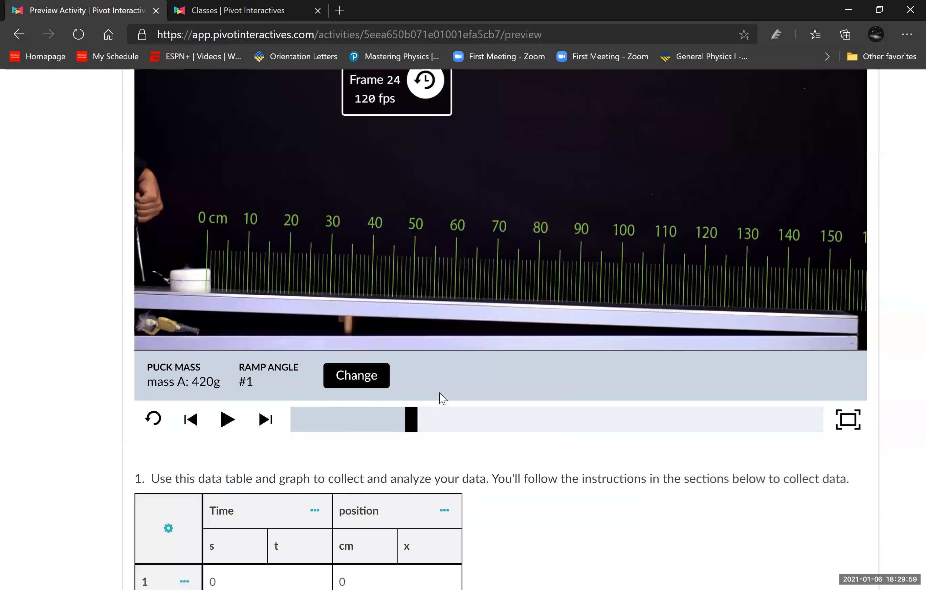
scroll(408, 458, "up", 2)
left_click_drag(429, 505, 436, 505)
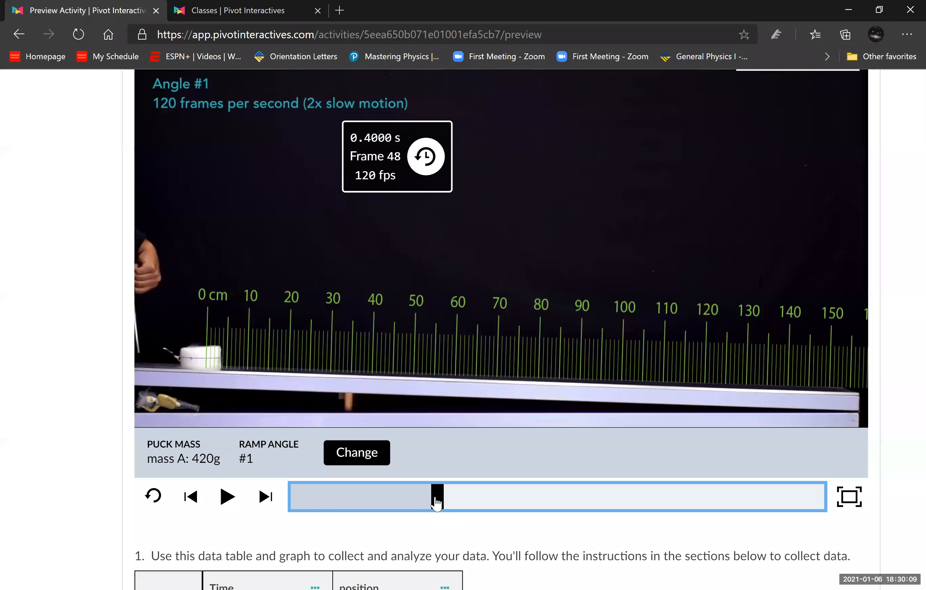
scroll(119, 391, "up", 5, "ctrl")
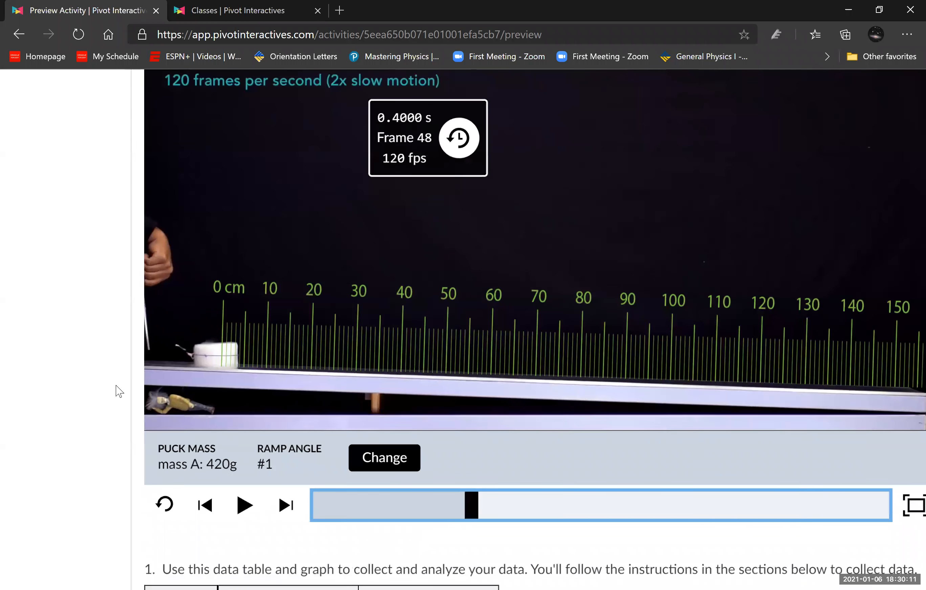
scroll(153, 260, "up", 1, "ctrl")
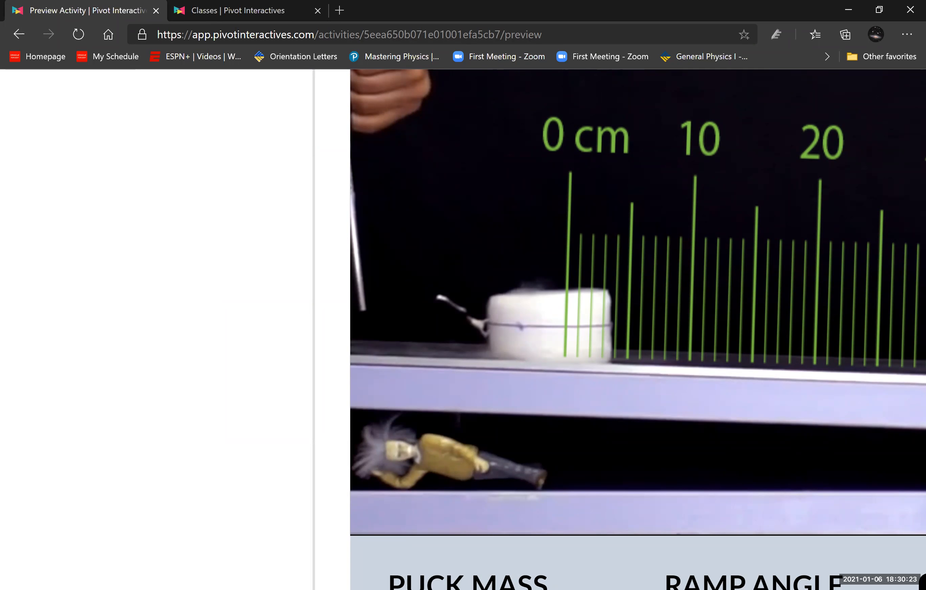
- Enter 3.8 cm as the puck's position in row 3 of the data table, at 0.4 s
scroll(108, 392, "down", 6)
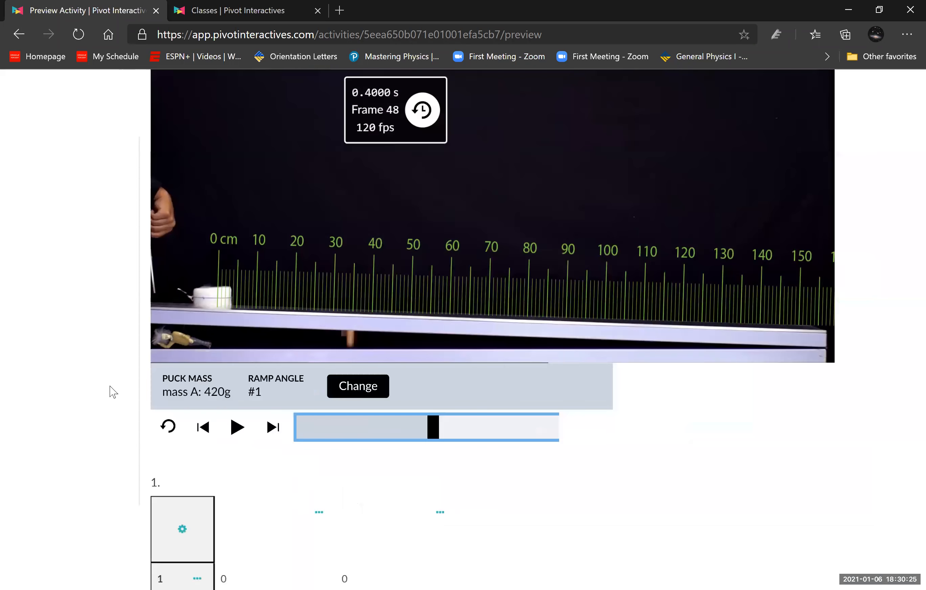
scroll(271, 459, "down", 2)
scroll(271, 459, "down", 4)
left_click(329, 414)
type("3.8")
- Advance the ramp video to exactly 0.6 s (frame 72) and read the puck's front edge against the ruler
scroll(107, 311, "up", 6)
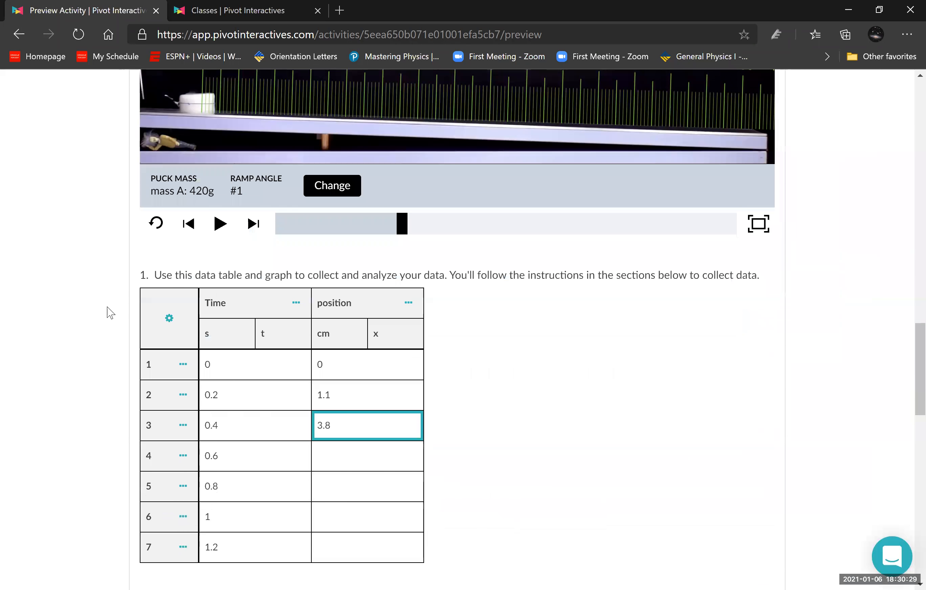
left_click_drag(407, 437, 424, 447)
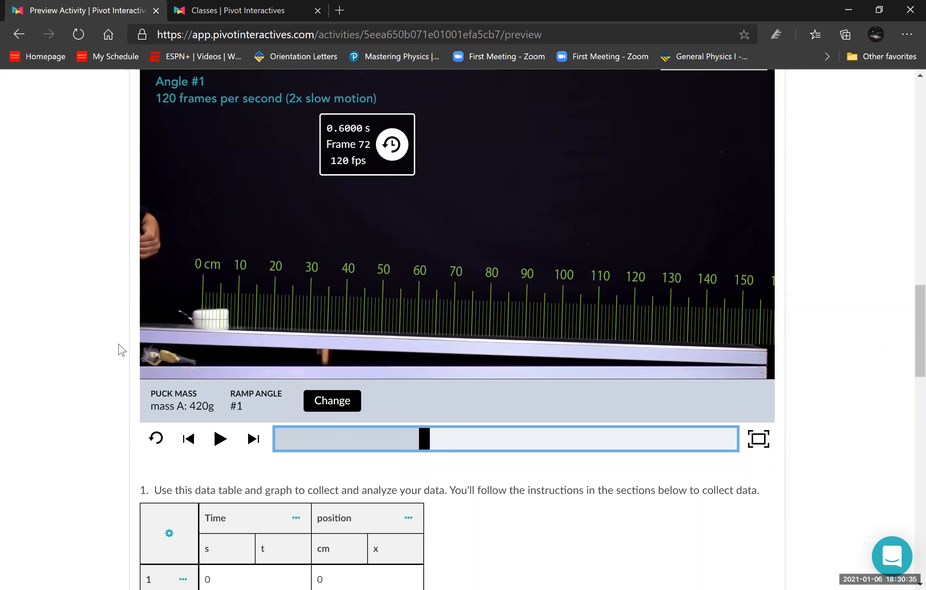
scroll(120, 350, "up", 5)
scroll(52, 189, "up", 2)
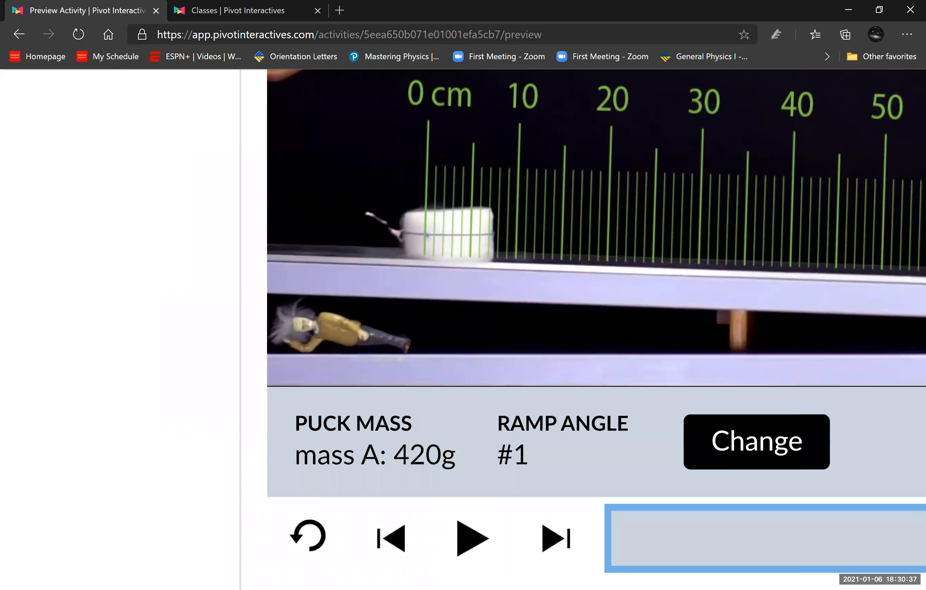
scroll(39, 269, "up", 1)
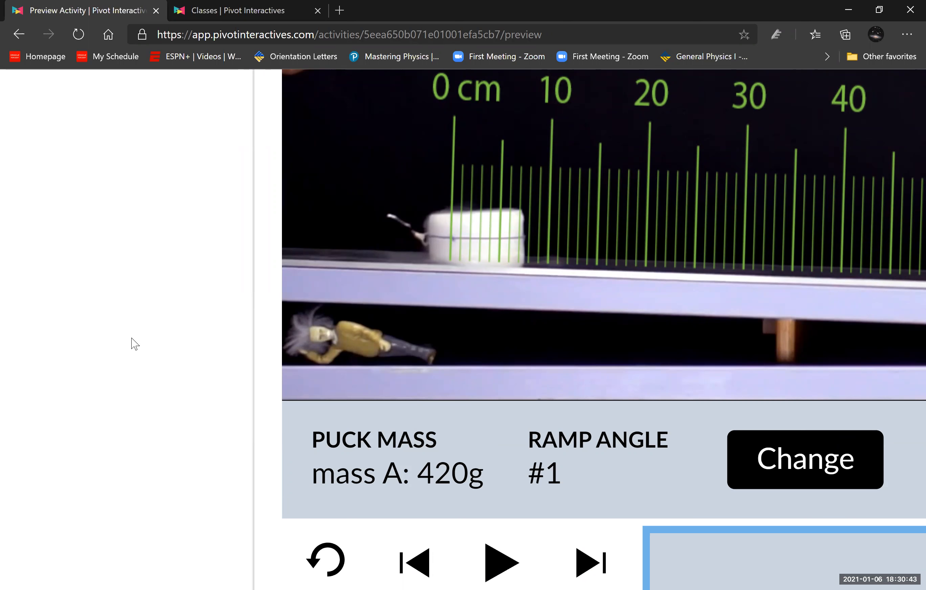
- Enter 7.8 cm as the puck's position in row 4 of the data table, at 0.6 s
scroll(131, 343, "down", 5)
scroll(268, 293, "down", 5)
left_click(338, 420)
type("7.7")
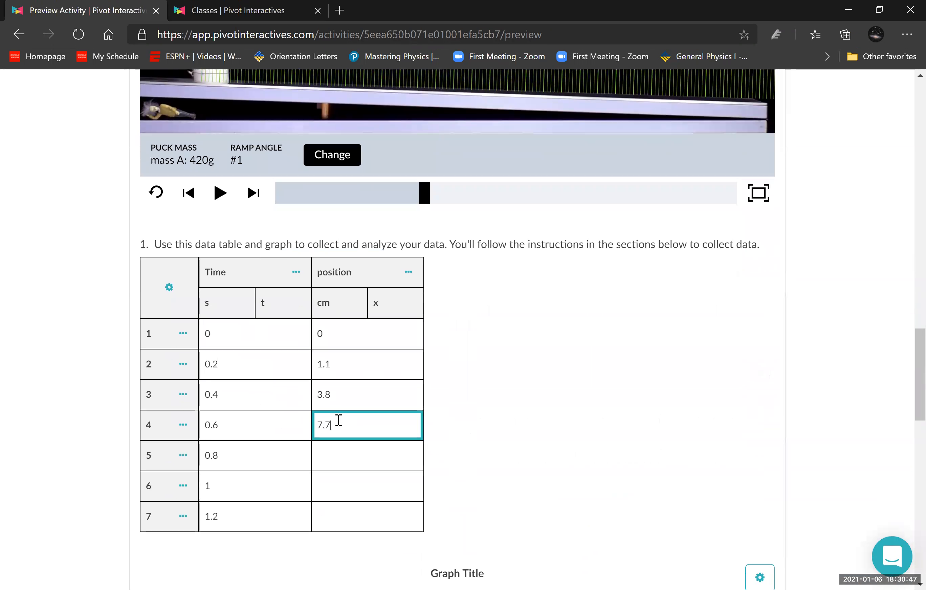
key("BackSpace")
type("8")
- Advance the ramp video to exactly 0.8 s (frame 96) and read the puck's front edge against the ruler
scroll(265, 316, "up", 5)
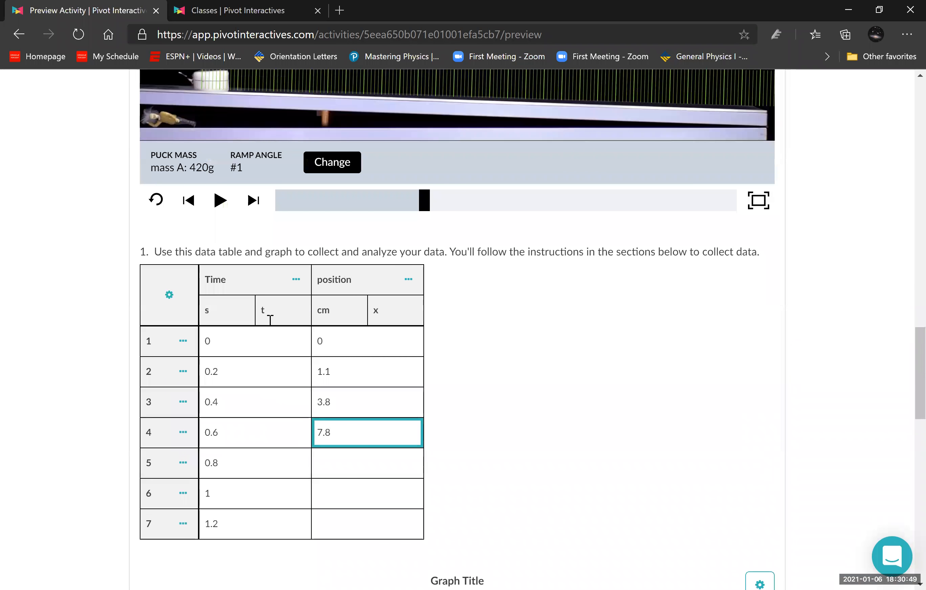
scroll(73, 326, "up", 5)
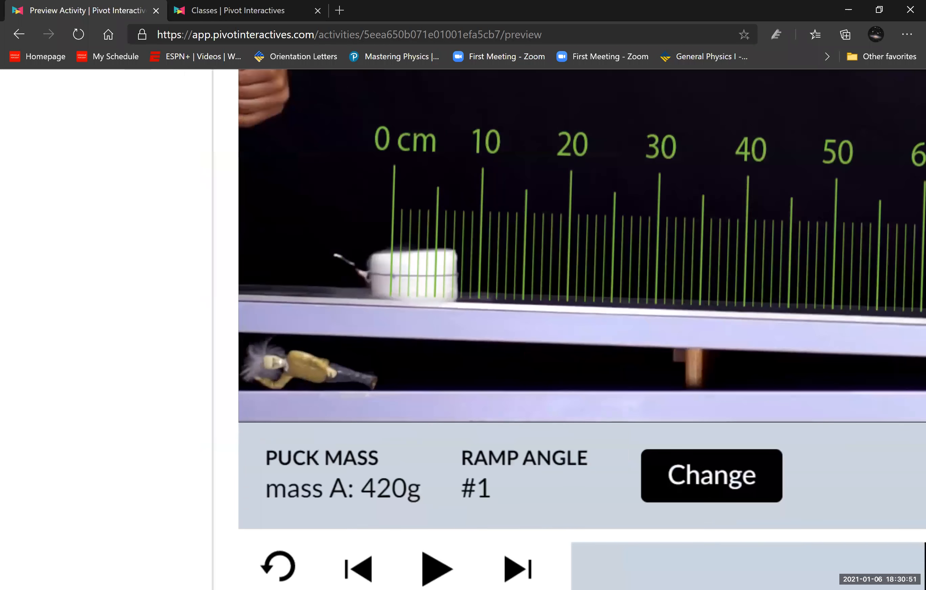
scroll(616, 359, "down", 5)
left_click_drag(440, 434, 453, 440)
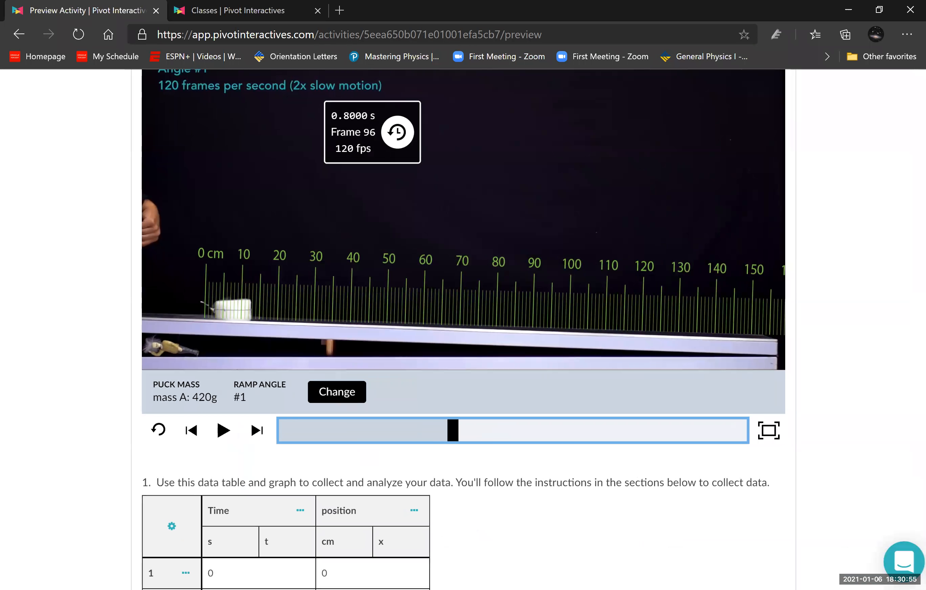
scroll(452, 441, "up", 5)
scroll(421, 445, "up", 3)
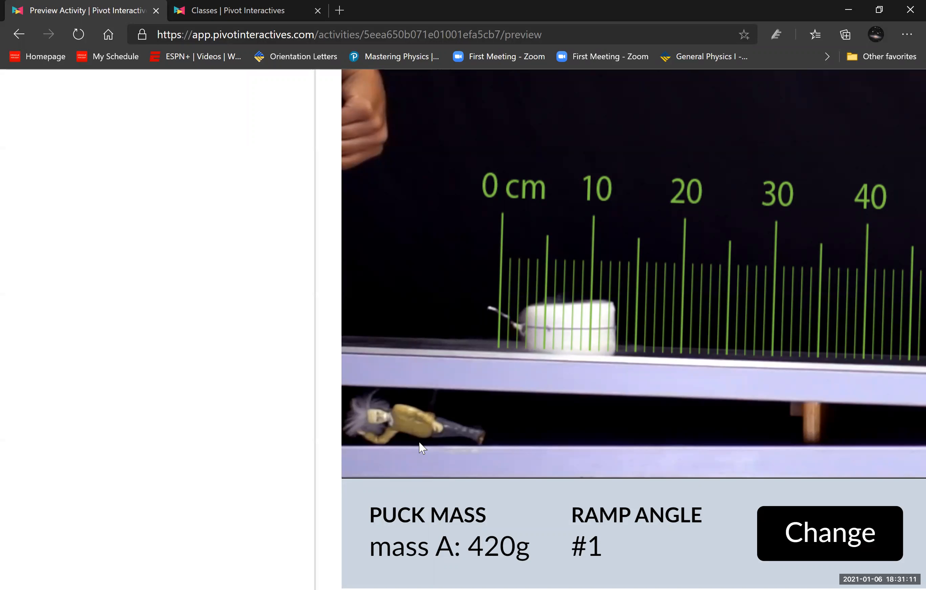
- Enter 12.9 cm as the puck's position in row 5 of the data table, at 0.8 s
scroll(419, 441, "down", 5)
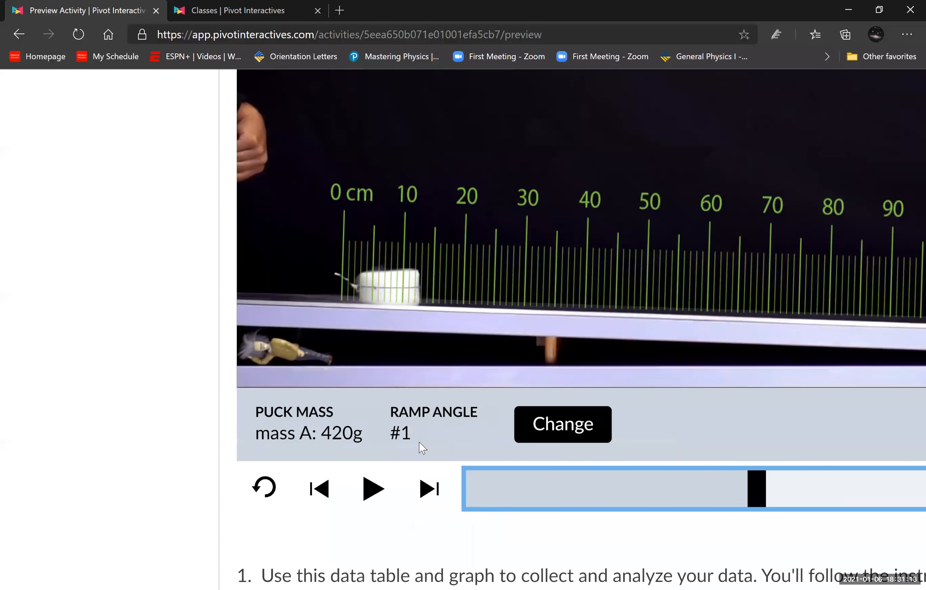
scroll(419, 442, "down", 3)
scroll(407, 439, "down", 3)
left_click(391, 437)
type("12.9")
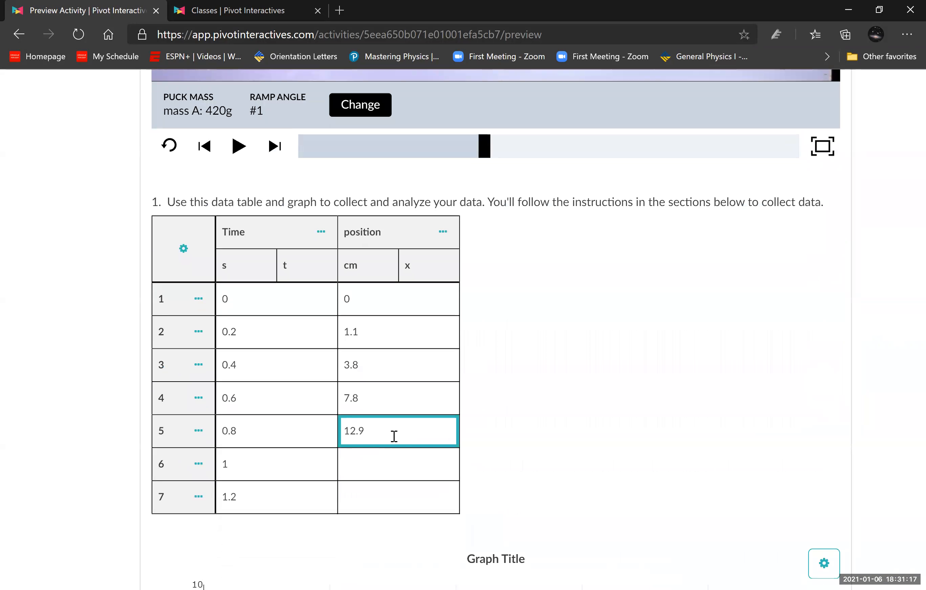
left_click(525, 416)
- Advance the ramp video to exactly 1.0 s (frame 120) and read the puck's front edge against the ruler
scroll(527, 420, "up", 7)
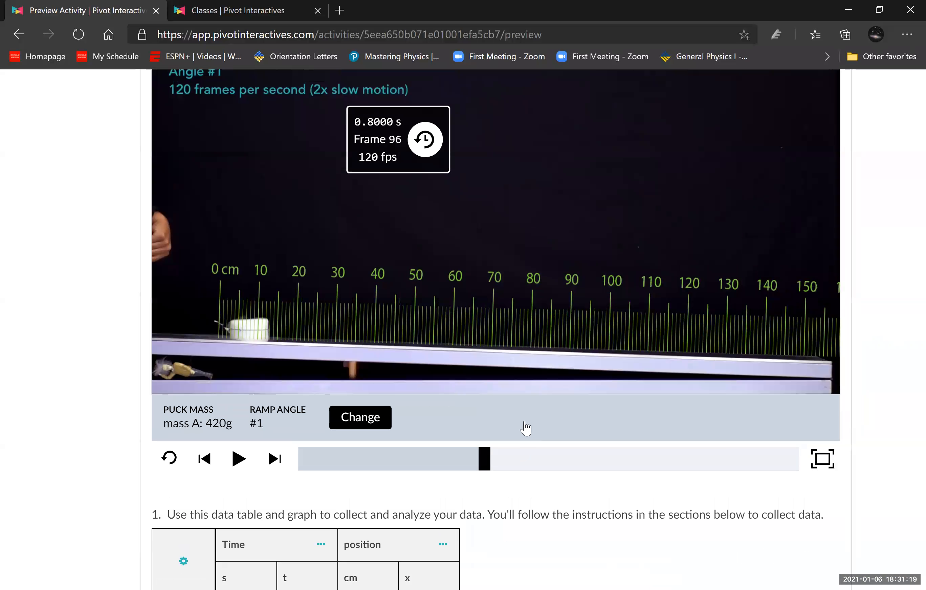
left_click(499, 469)
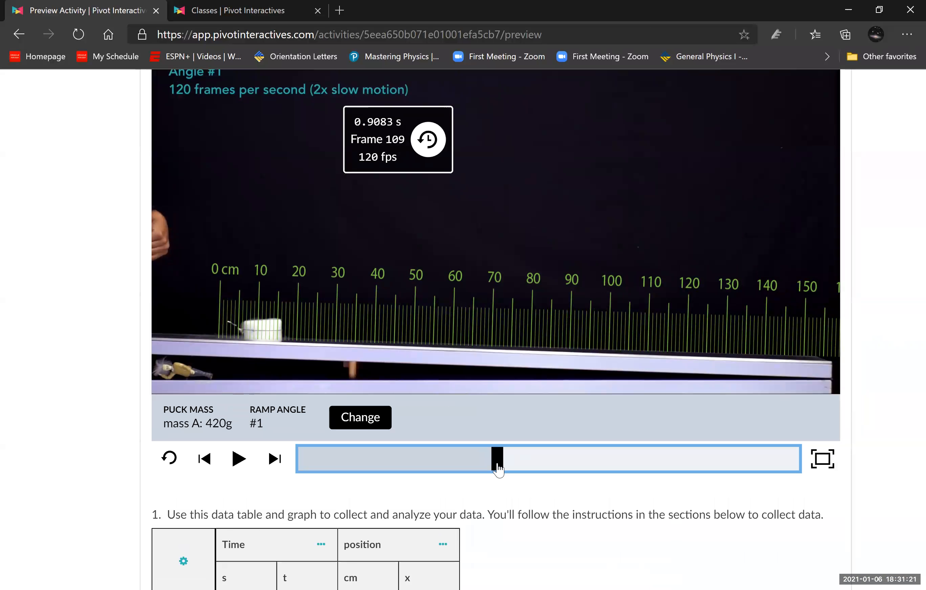
mouse_move(499, 469)
left_mouse_down()
mouse_move(514, 472)
mouse_move(508, 468)
left_mouse_up()
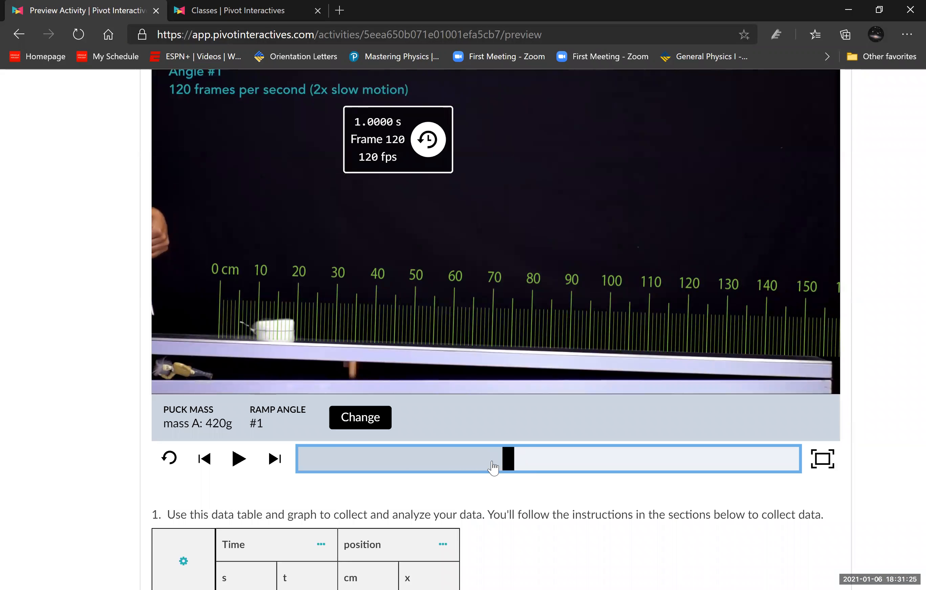
scroll(448, 448, "up", 5)
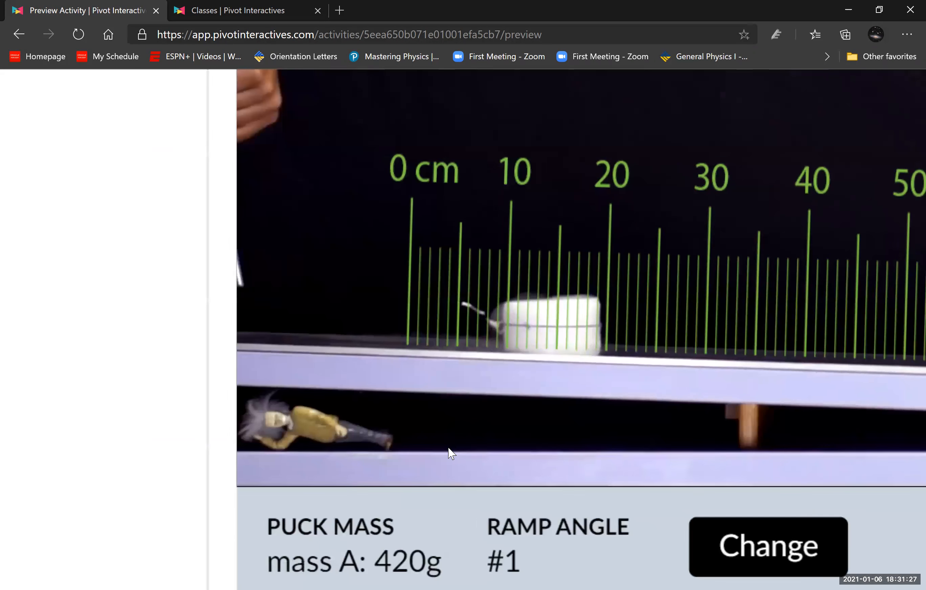
scroll(449, 448, "up", 1)
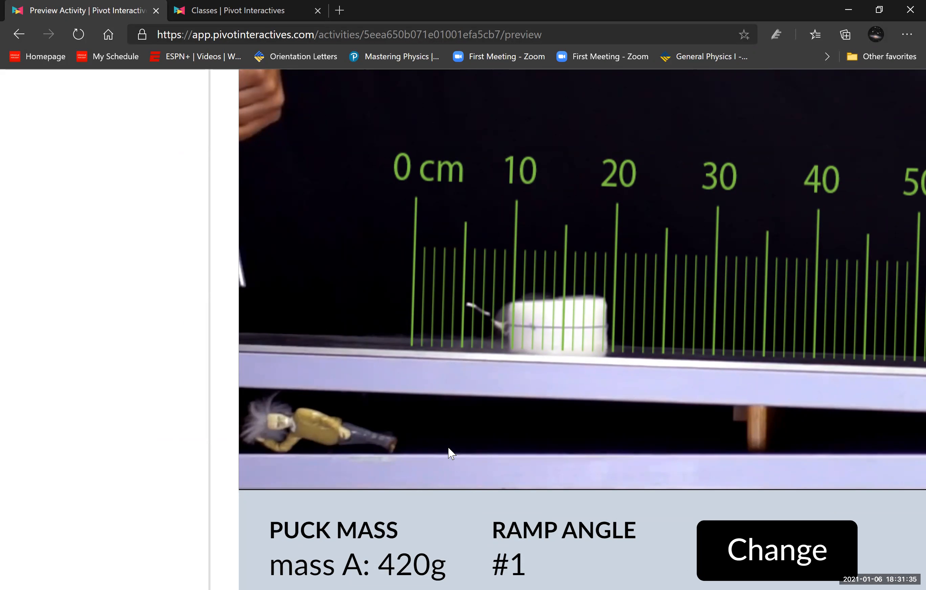
scroll(448, 449, "down", 5)
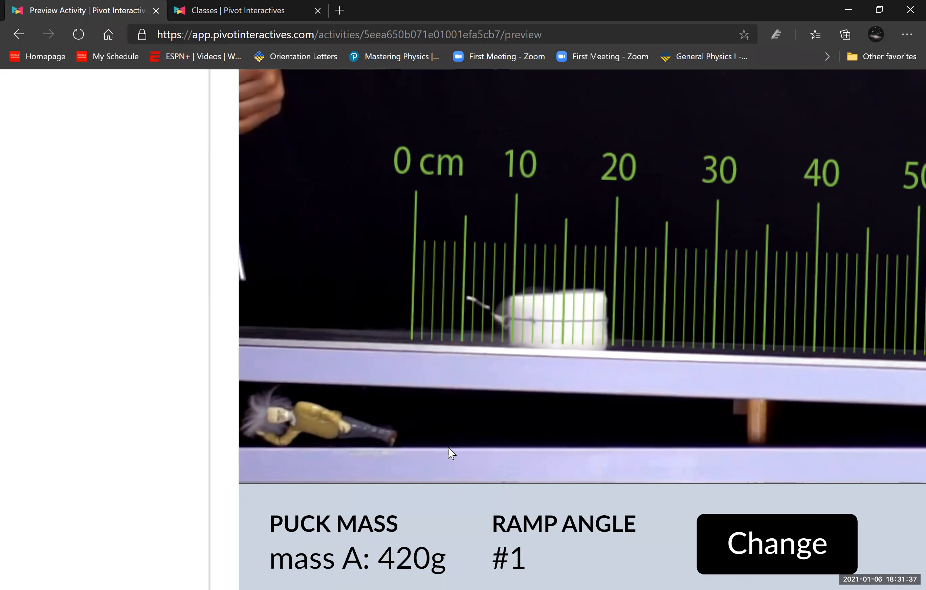
- Enter 19.6 cm as the puck's position in row 6 of the data table, at 1 s
scroll(448, 449, "down", 6)
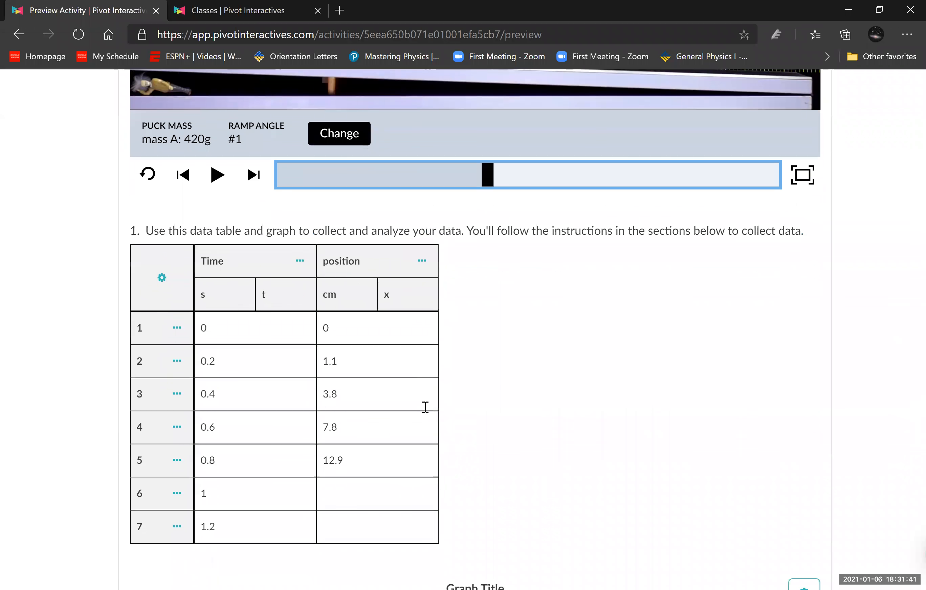
scroll(425, 407, "down", 3)
left_click(330, 370)
type("9.6")
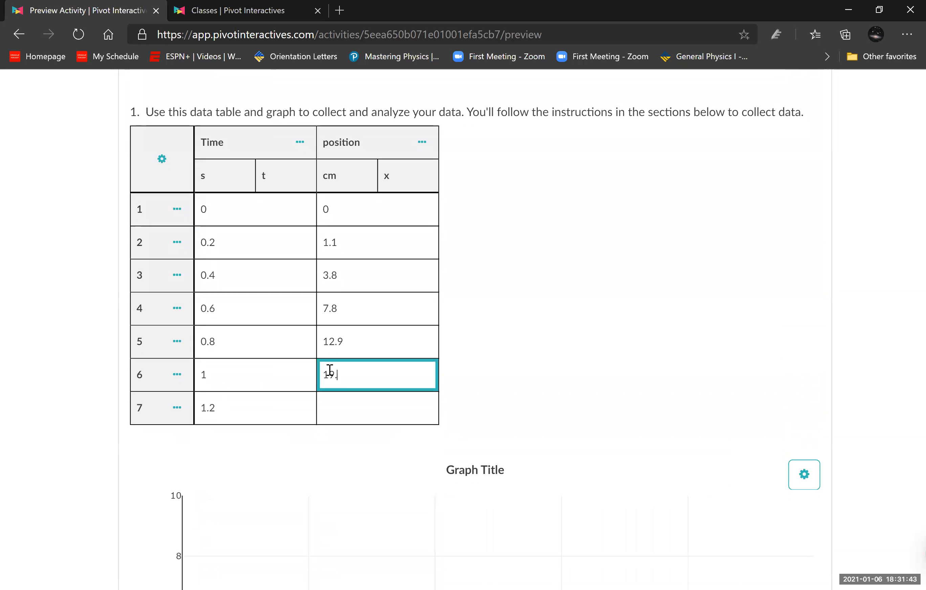
left_click(578, 337)
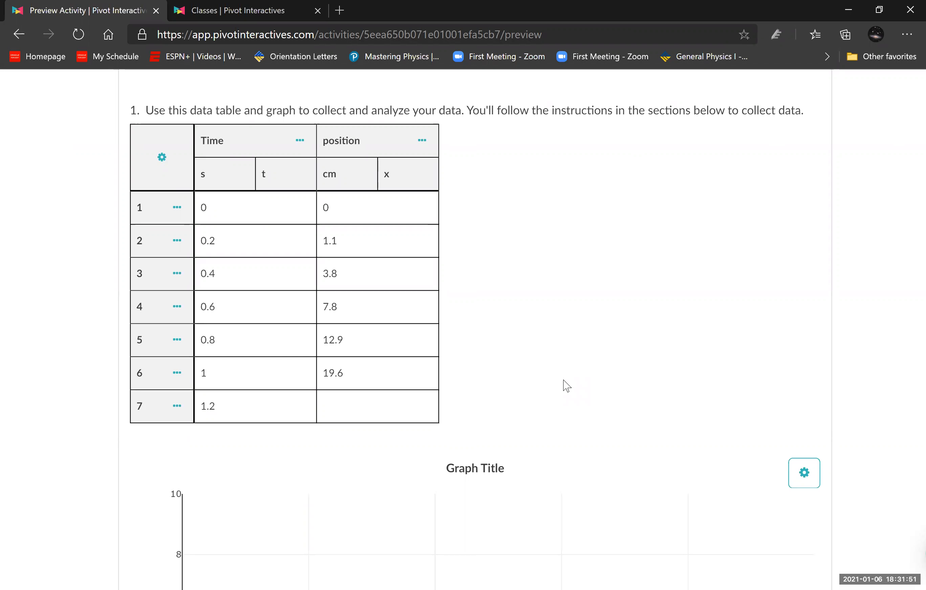
scroll(566, 386, "down", 2)
scroll(567, 386, "up", 2)
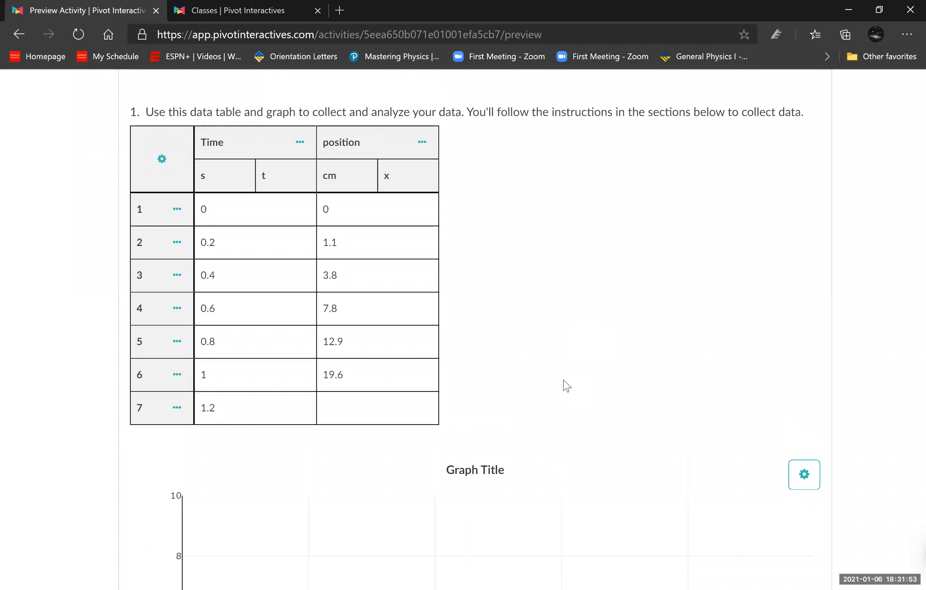
scroll(567, 386, "down", 8)
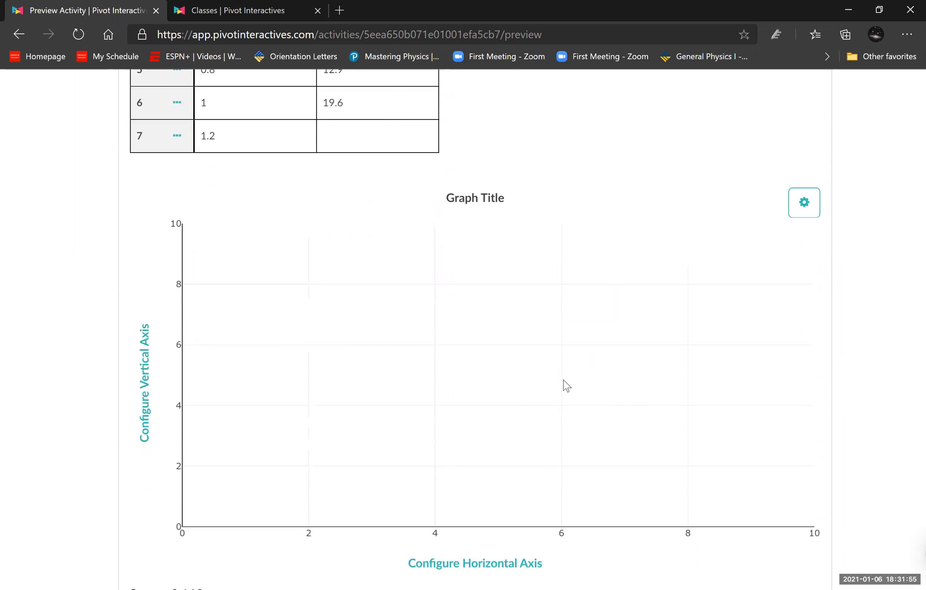
scroll(88, 366, "down", 2)
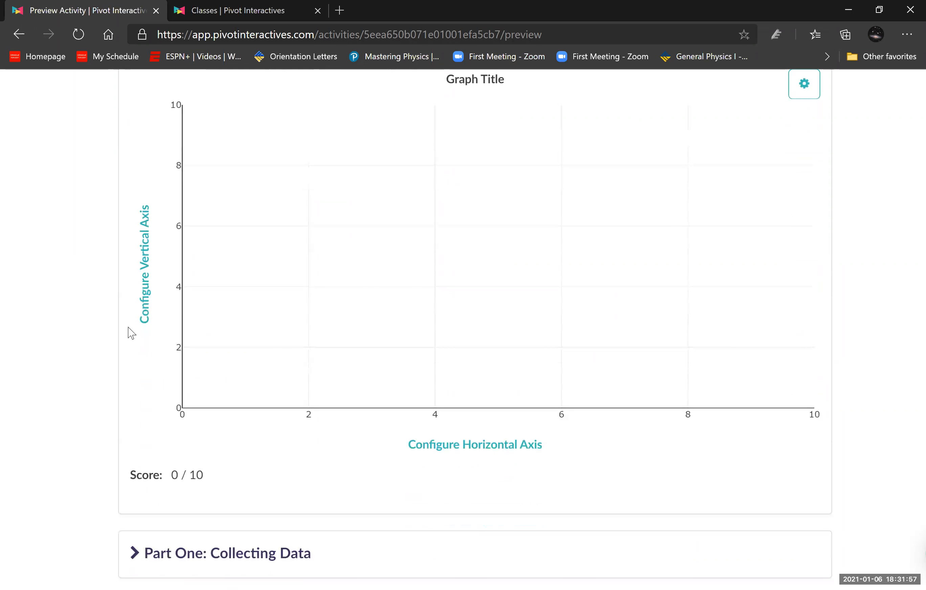
left_click(143, 292)
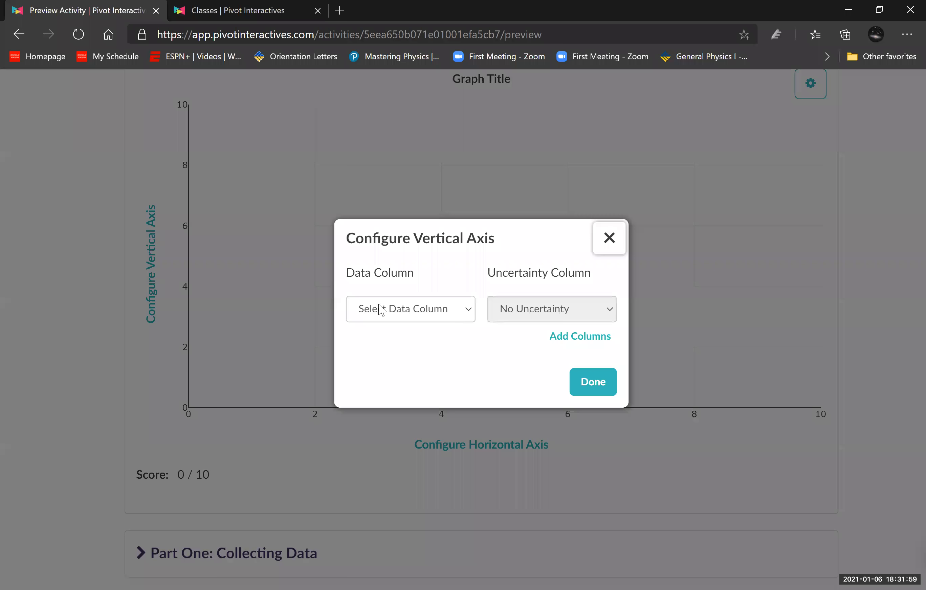
left_click(379, 308)
left_click(93, 253)
scroll(161, 315, "up", 1)
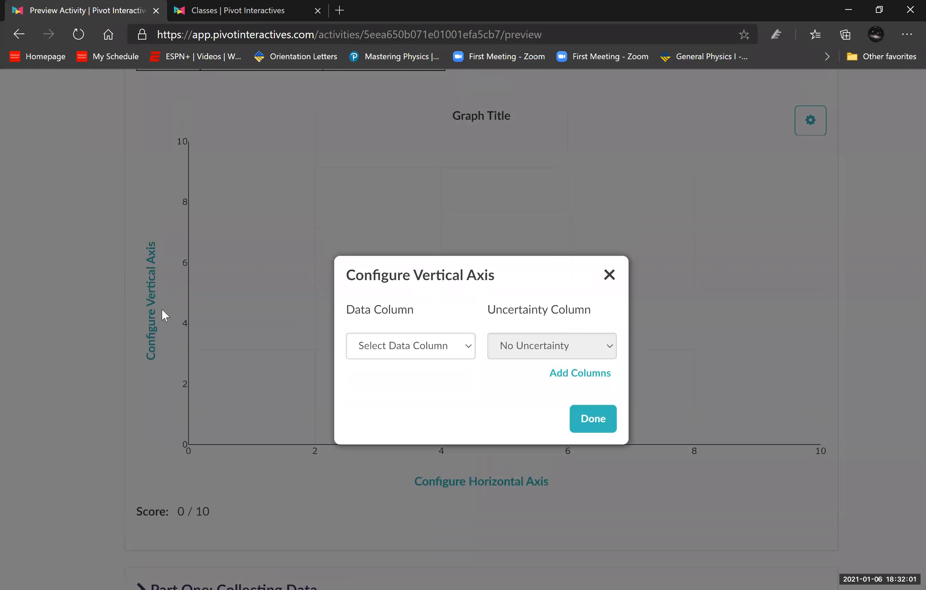
left_click(609, 292)
- Assign the position column to the graph's vertical axis, with no uncertainty column
scroll(128, 394, "up", 2)
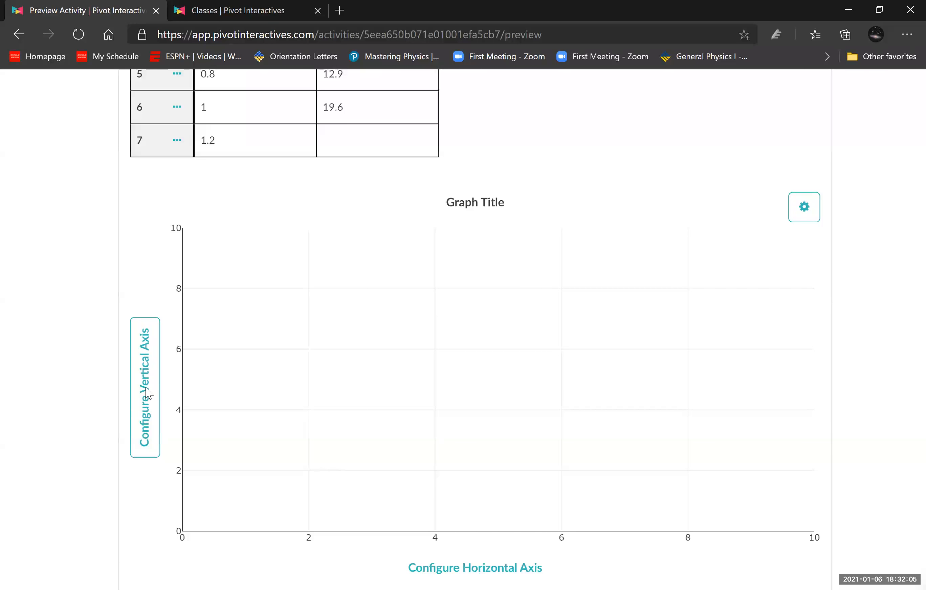
left_click(143, 403)
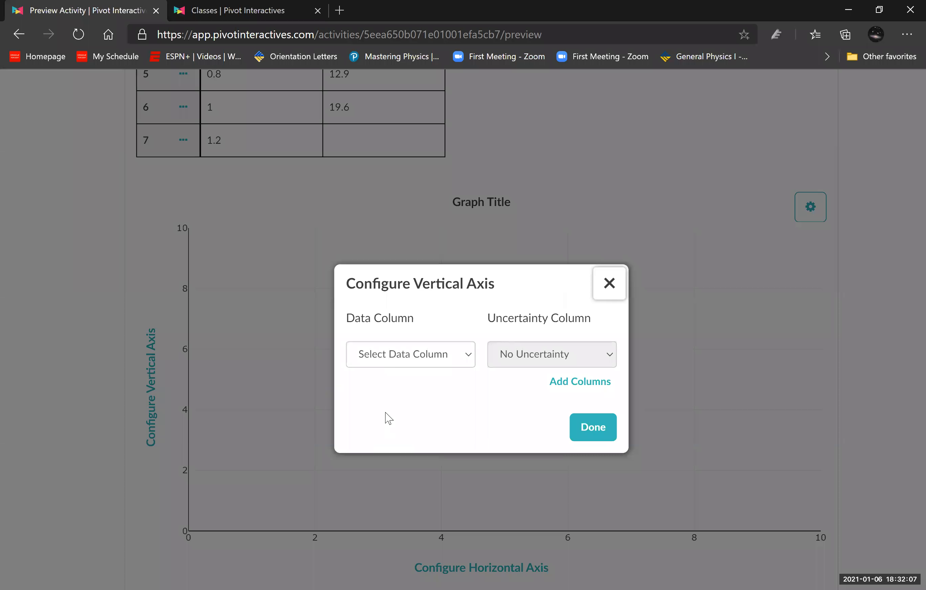
left_click(397, 360)
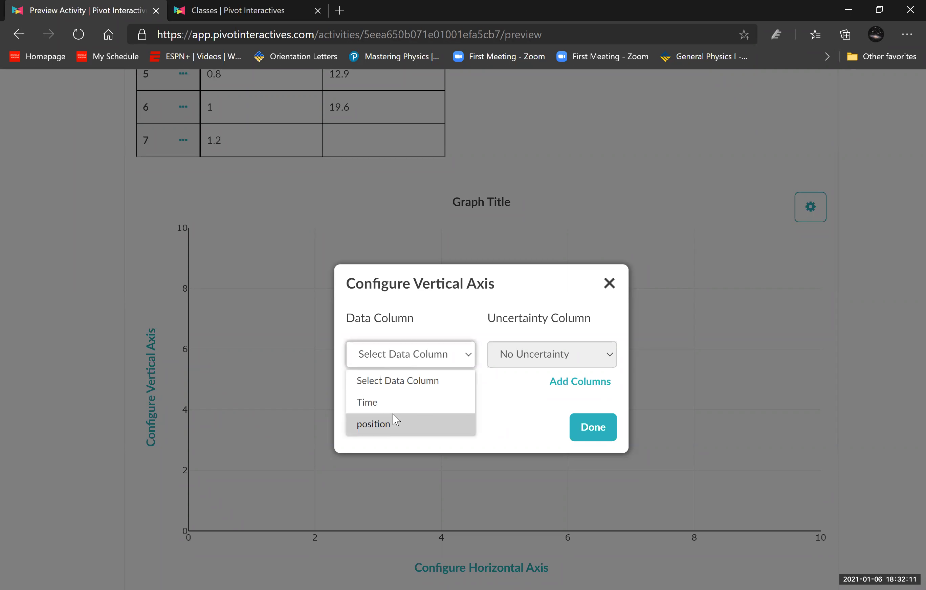
left_click(387, 425)
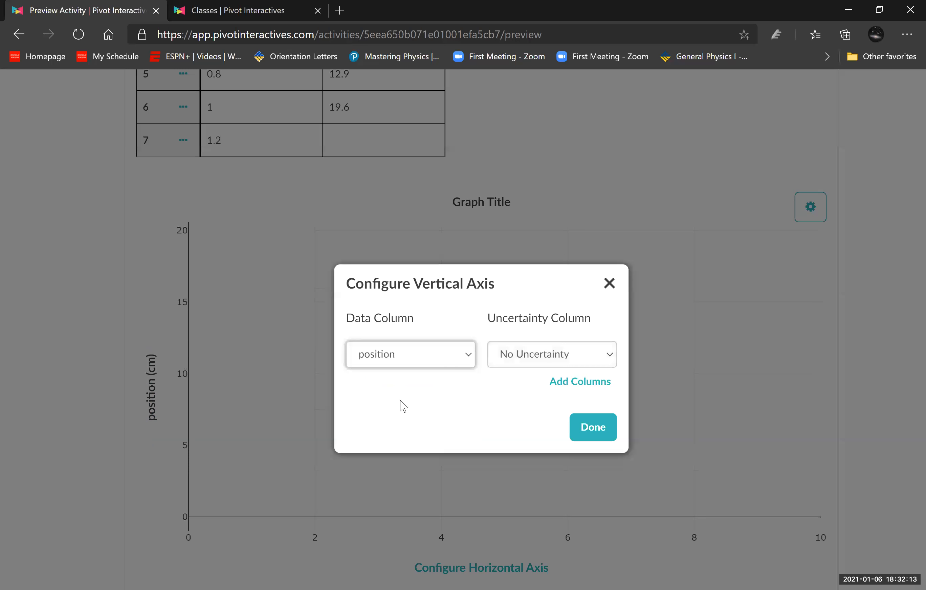
left_click(523, 355)
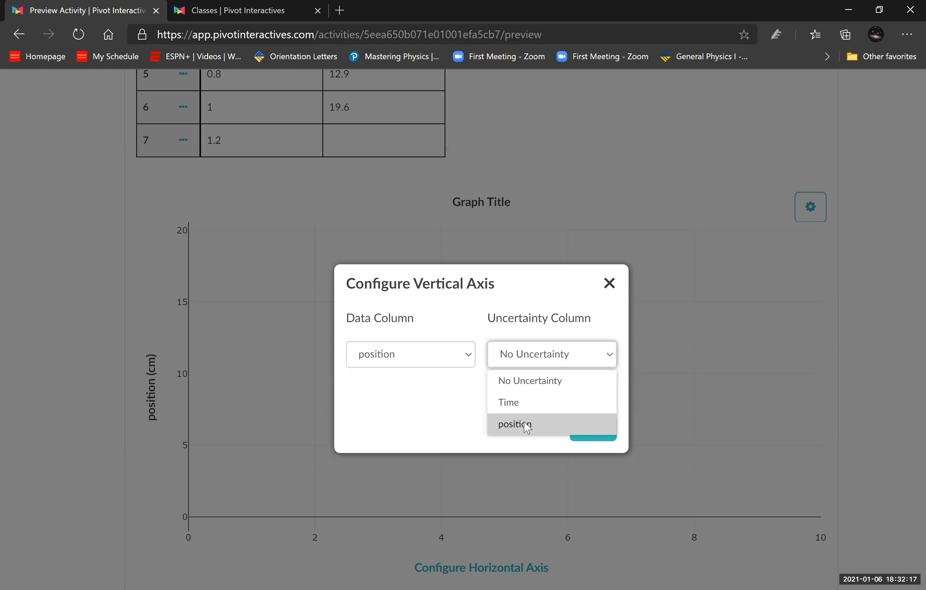
left_click(447, 410)
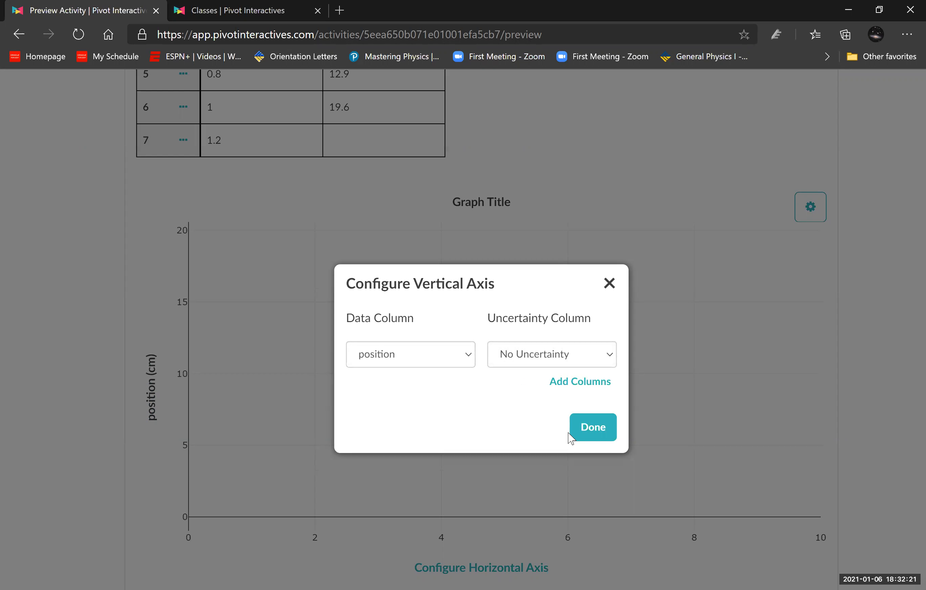
left_click(74, 353)
- Assign the Time column to the graph's horizontal axis to plot position against time
scroll(56, 348, "down", 2)
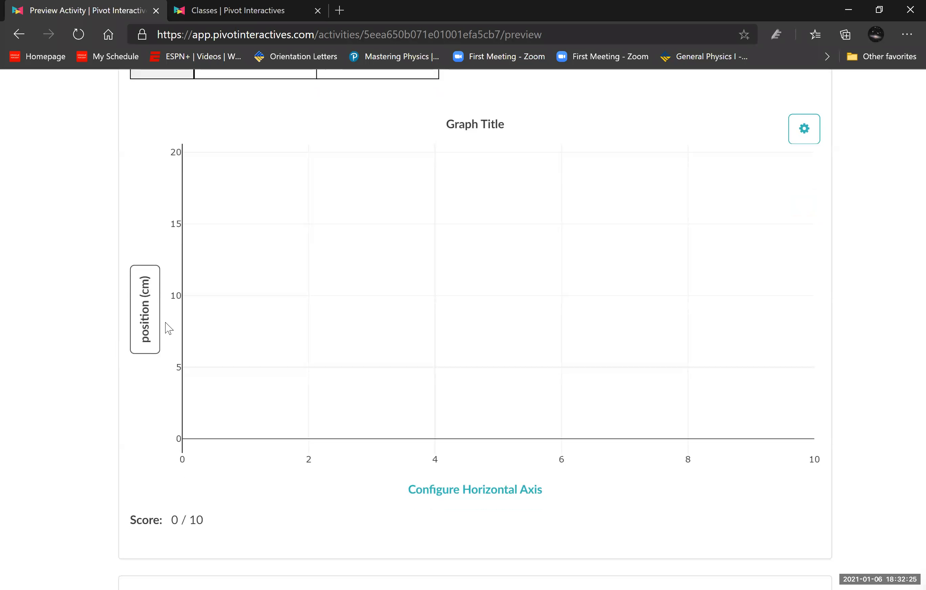
scroll(168, 328, "down", 2)
left_click(501, 411)
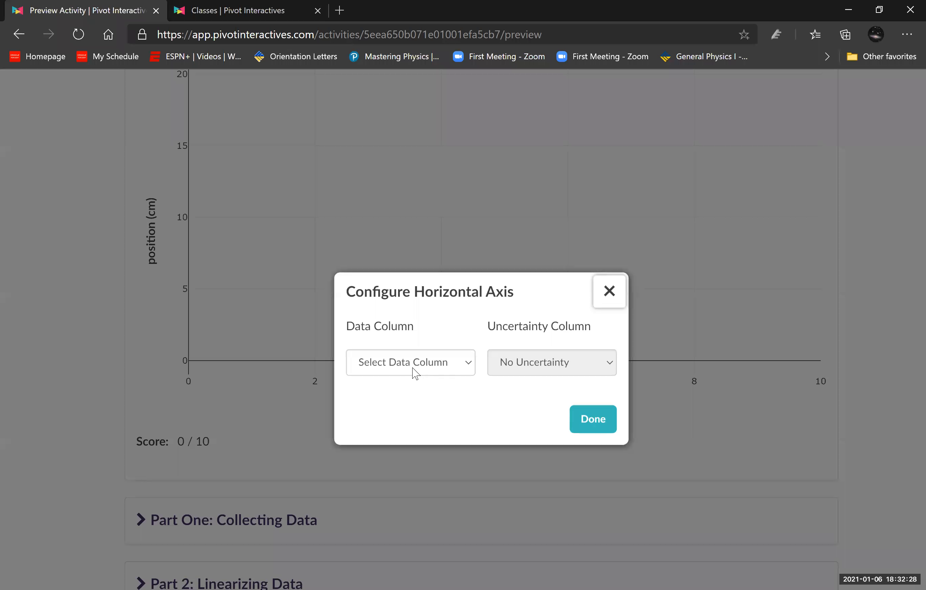
left_click(413, 369)
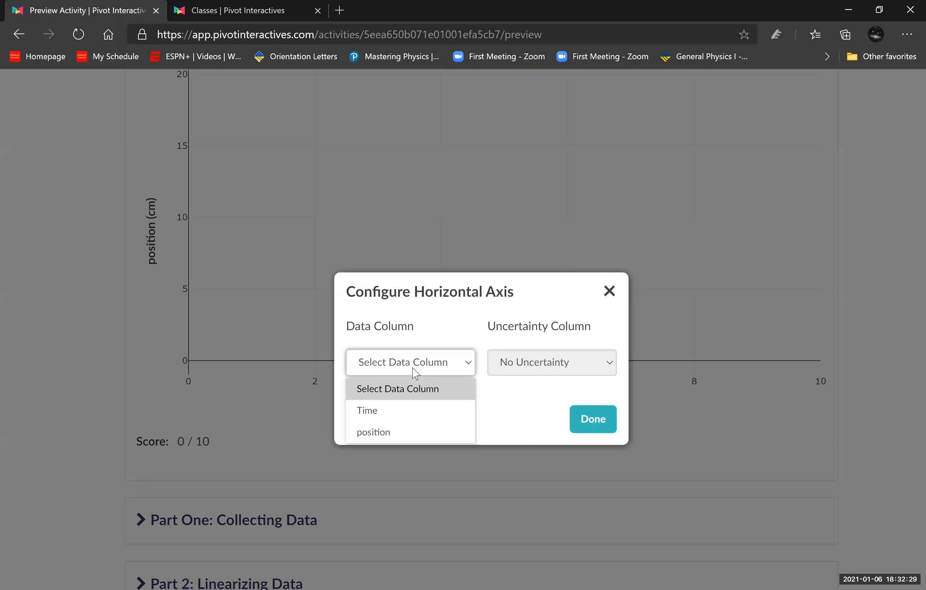
left_click(405, 406)
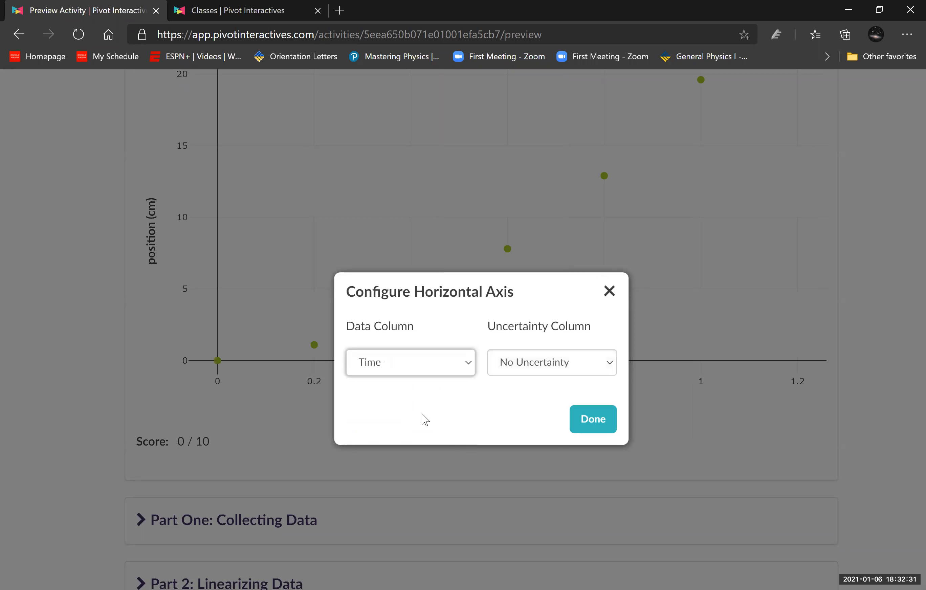
left_click(583, 427)
- Try a proportional curve fit (y = Ax) on the plotted position data
scroll(812, 454, "up", 2)
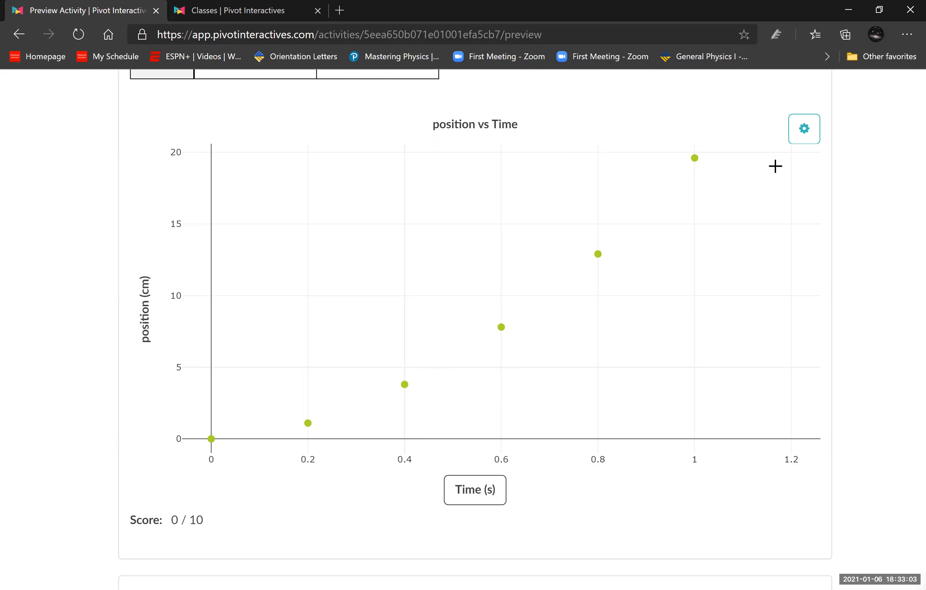
left_click(801, 134)
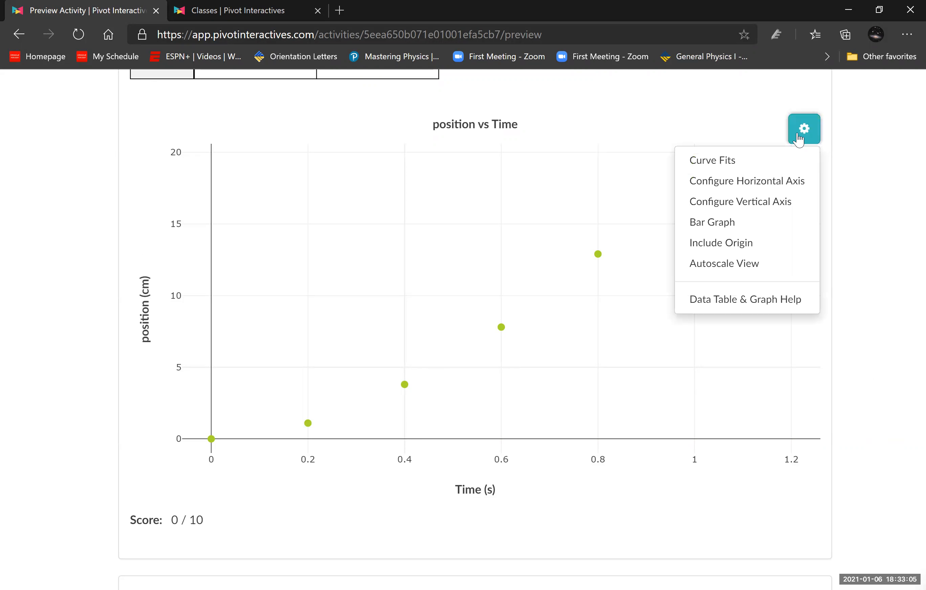
left_click(850, 147)
left_click(802, 139)
left_click(741, 168)
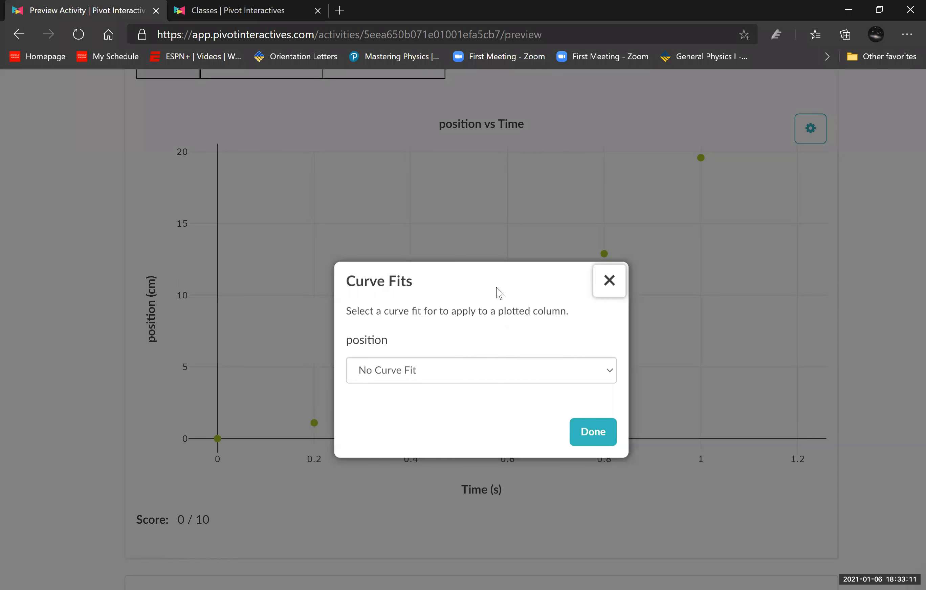
left_click_drag(595, 271, 621, 275)
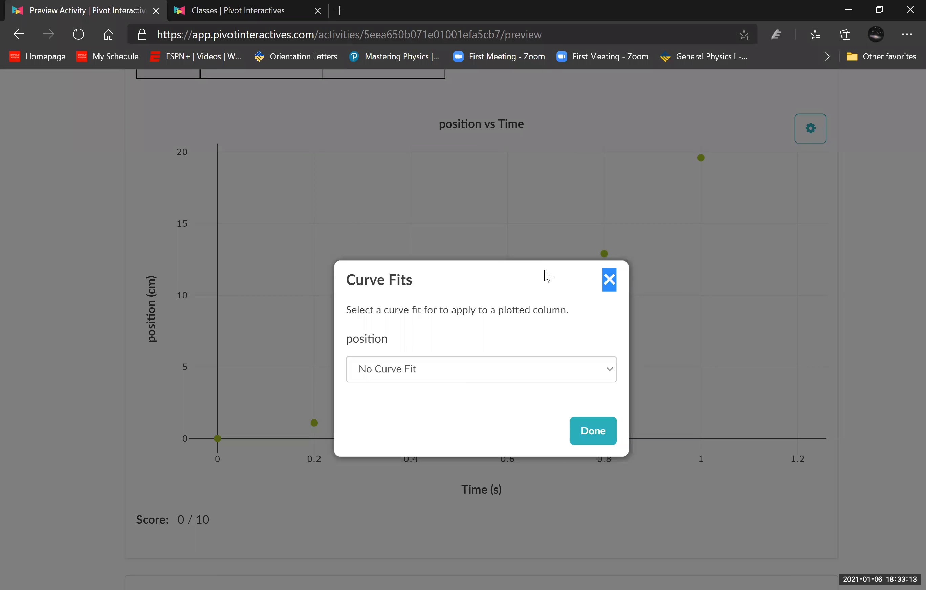
left_click(458, 372)
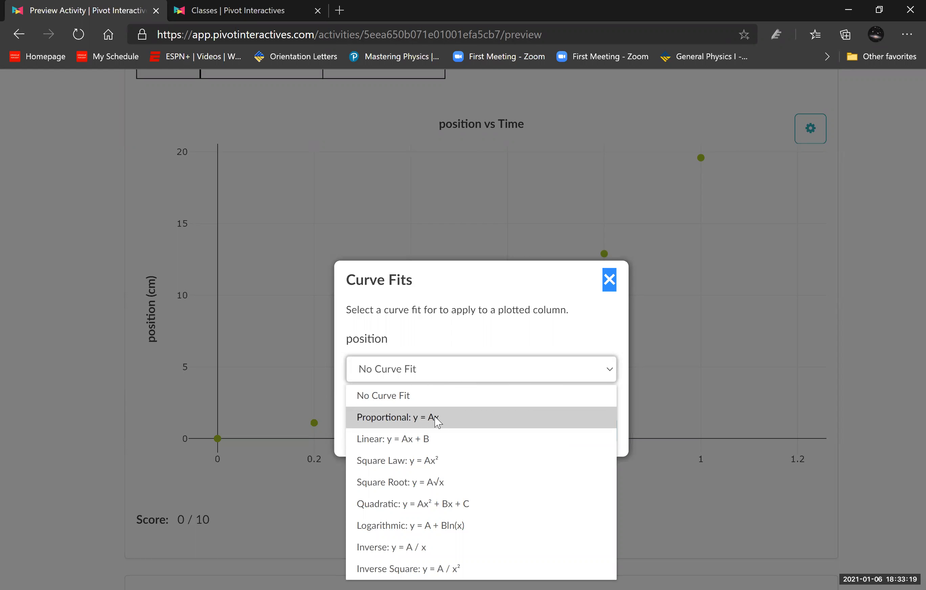
left_click(437, 421)
left_click(694, 363)
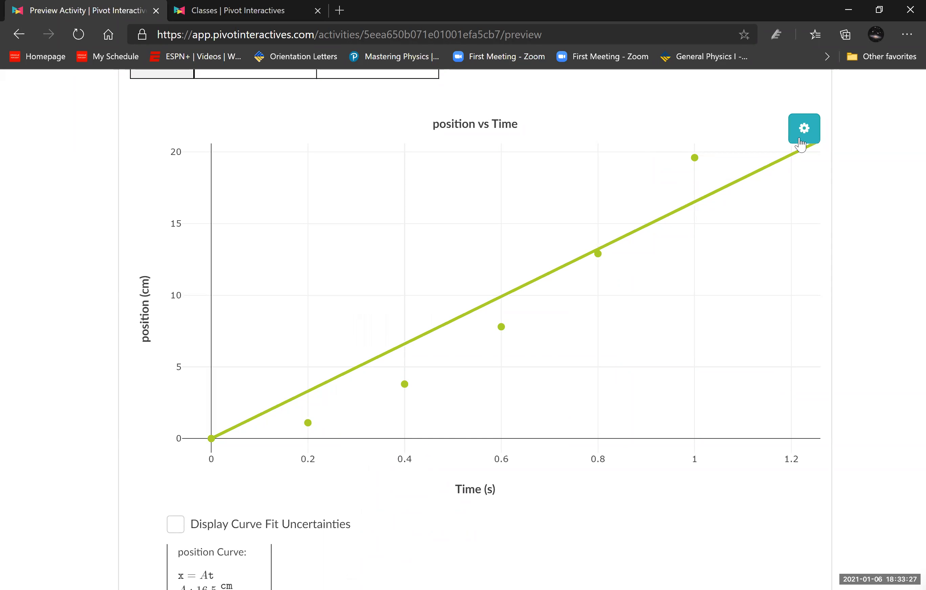
- Try a linear curve fit (y = Ax + B) on the plotted position data
left_click(804, 128)
left_click(745, 163)
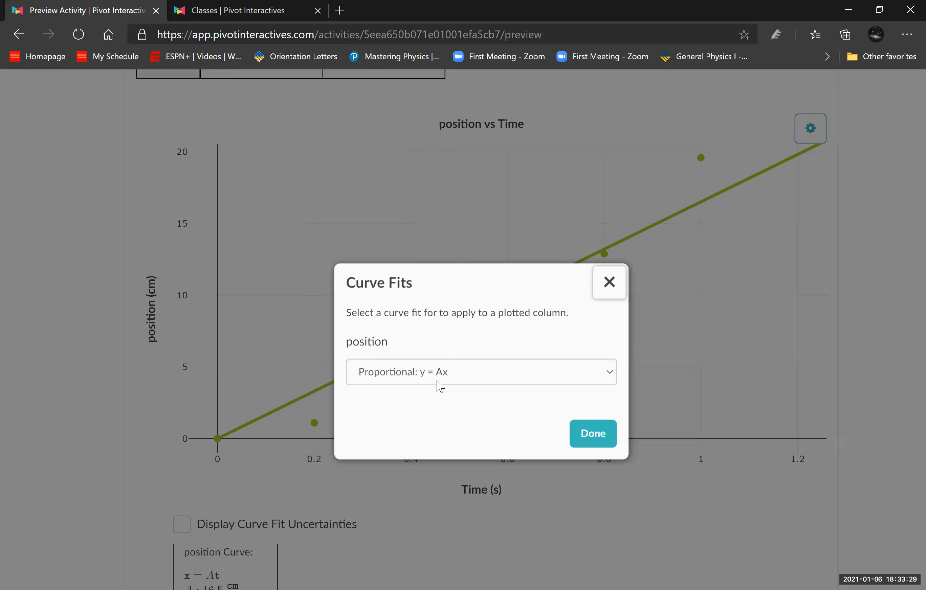
left_click(439, 374)
left_click(448, 437)
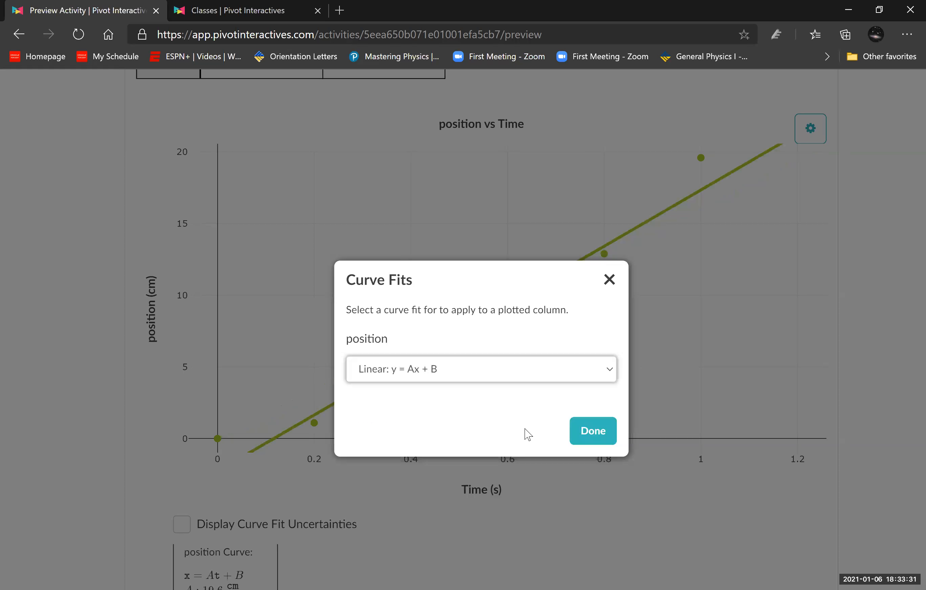
left_click(699, 412)
- Apply a square law curve fit (y = Ax²) to the plotted position data
left_click(804, 128)
left_click(741, 167)
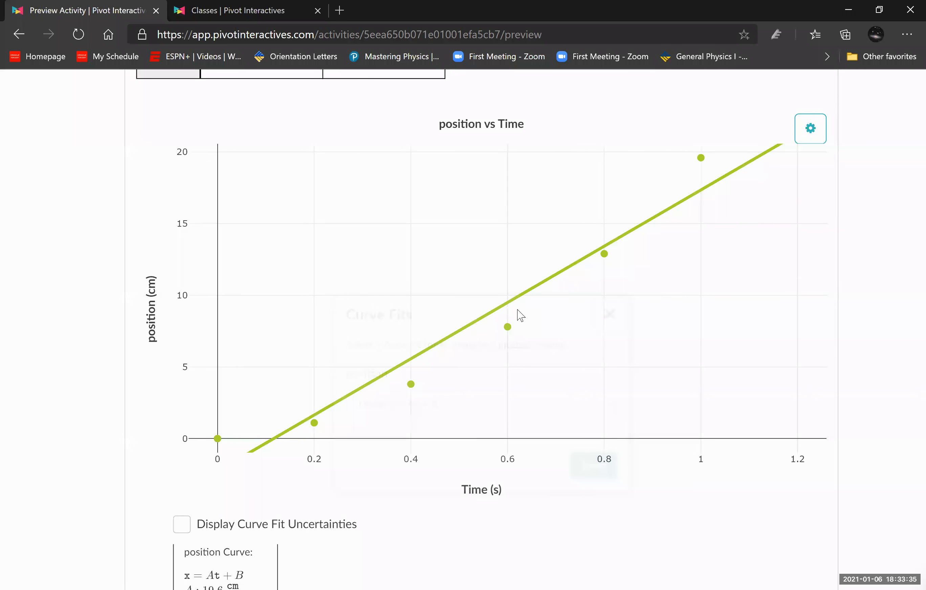
left_click(479, 376)
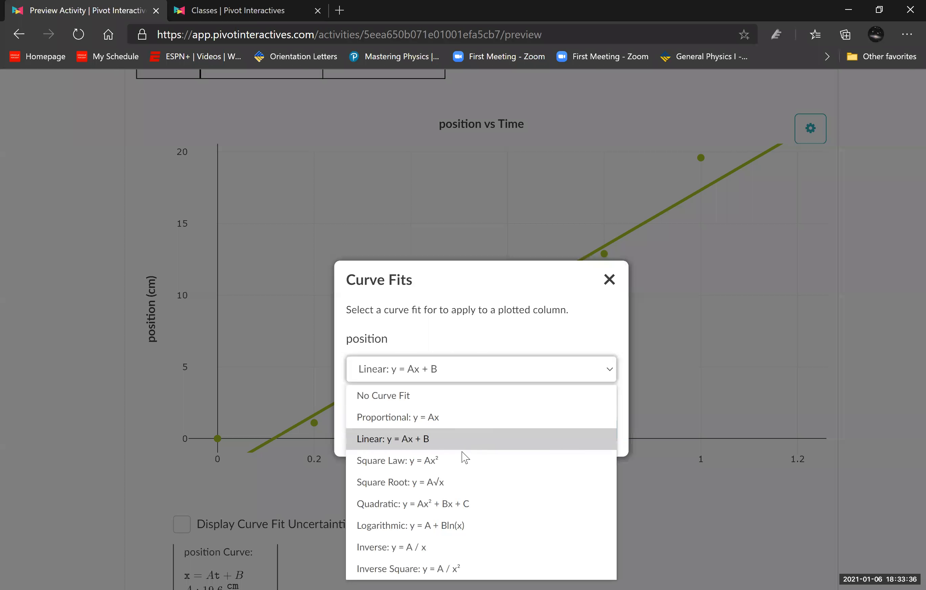
left_click(458, 470)
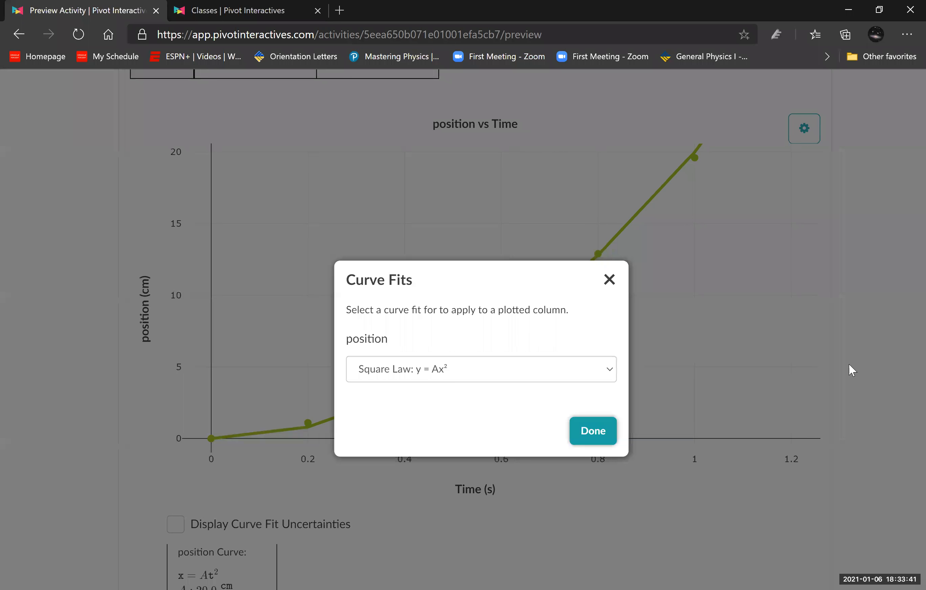
left_click(905, 340)
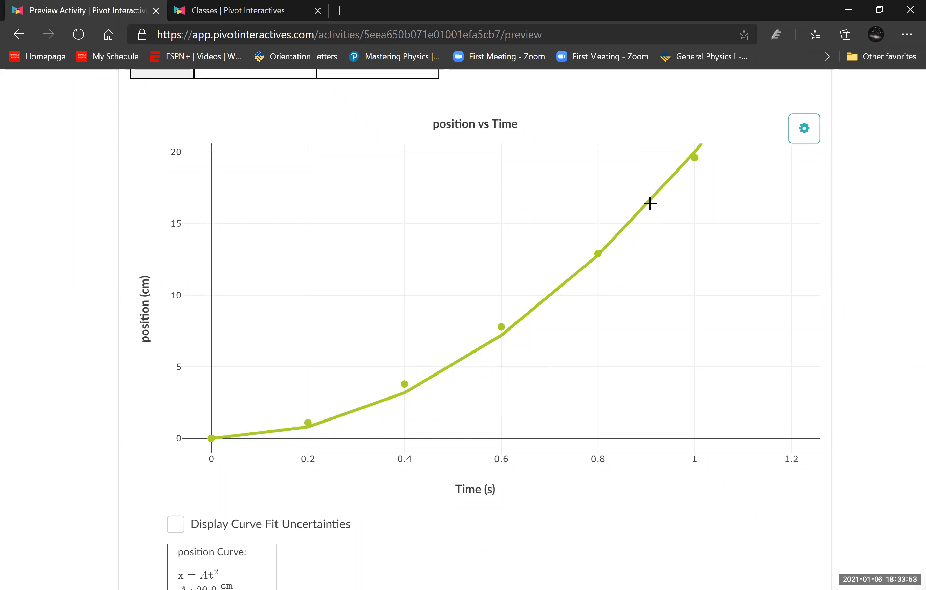
- Compare the fitted curve with the first and last data points, and examine the fit's equation and coefficient below the graph
mouse_move(217, 433)
mouse_move(689, 163)
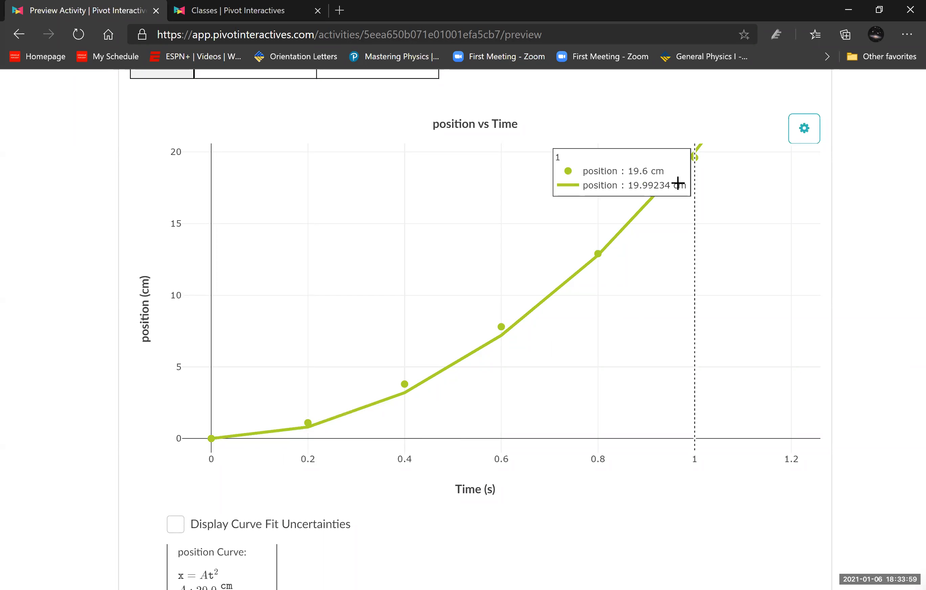
left_click(804, 137)
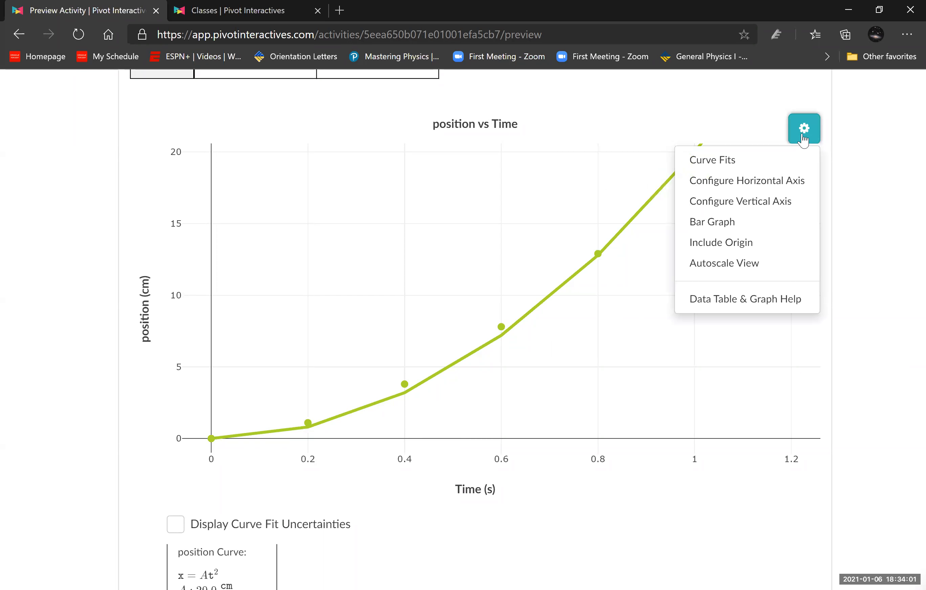
left_click(859, 199)
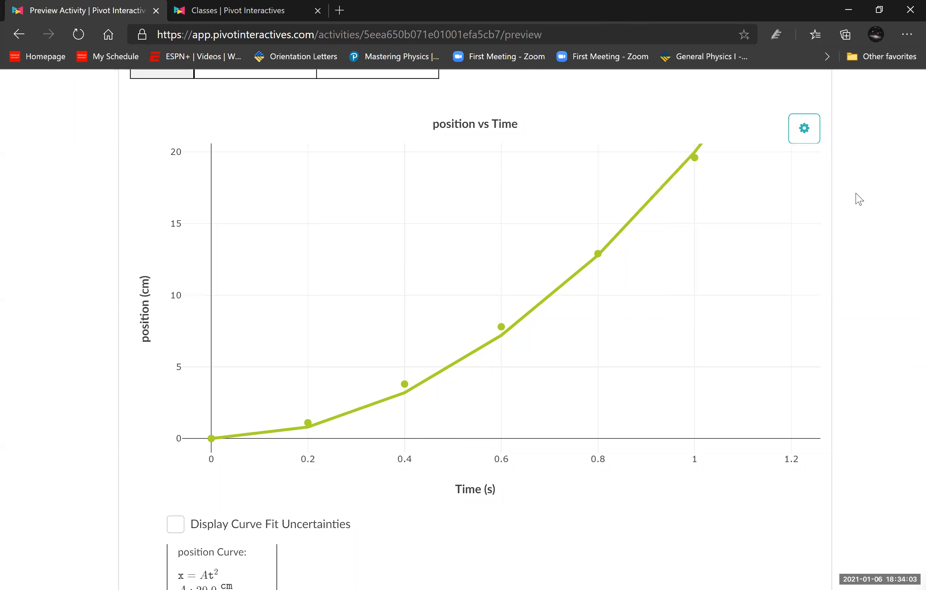
scroll(376, 306, "down", 5)
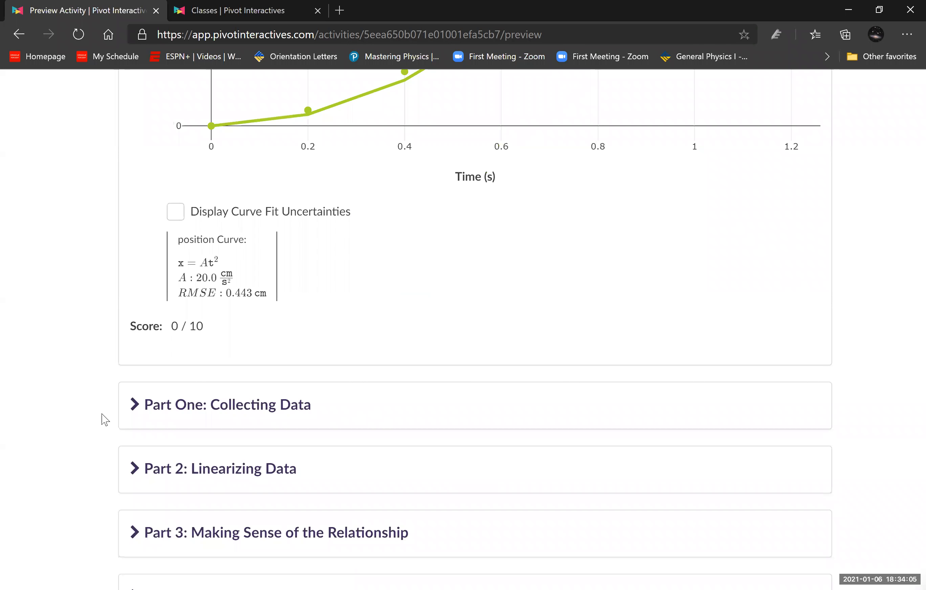
- Expand Part One: Collecting Data and read its questions on the mass and ramp angle choice and the position-time graph
scroll(102, 414, "up", 2)
scroll(128, 470, "down", 2)
scroll(39, 459, "down", 2)
left_click(141, 326)
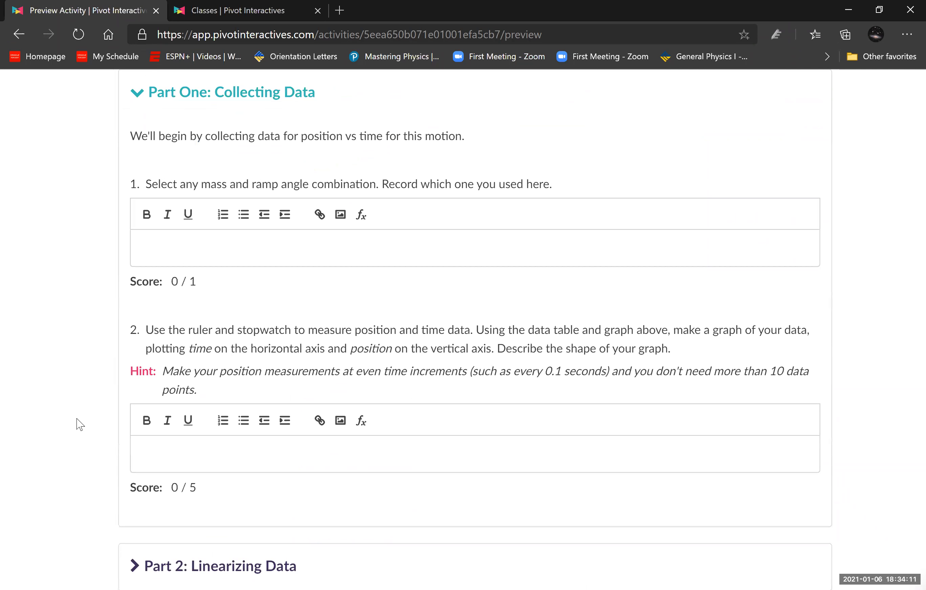
scroll(78, 423, "down", 8)
scroll(196, 251, "up", 6)
scroll(99, 404, "down", 2)
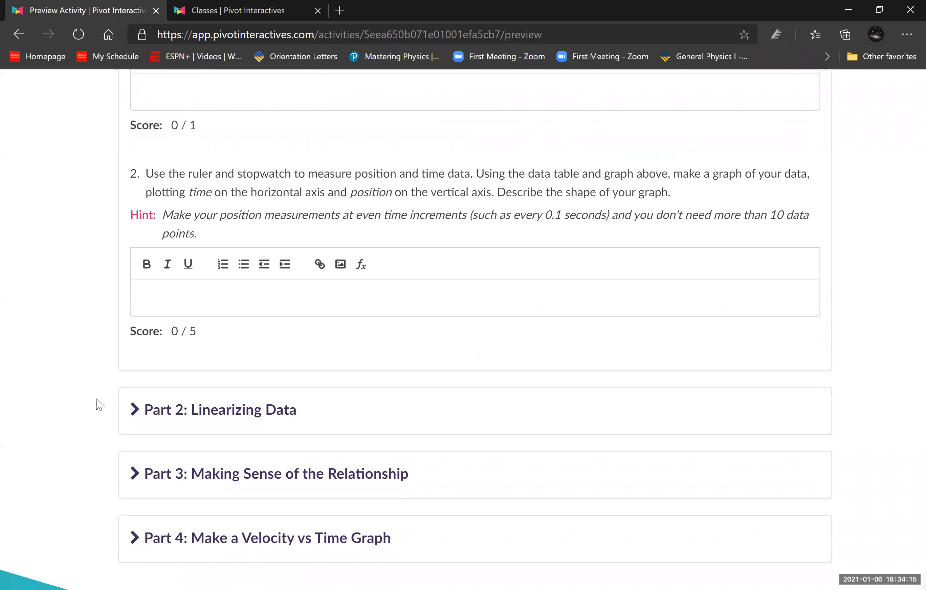
- Expand Part 2: Linearizing Data and review the graph shapes and the instructions for linearizing with a new column
left_click(131, 415)
scroll(103, 430, "down", 8)
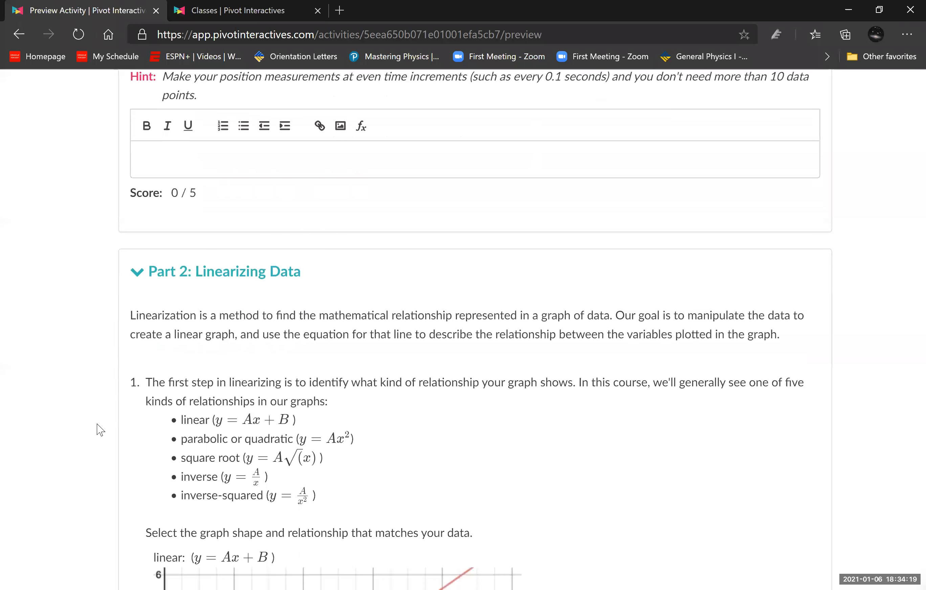
scroll(100, 430, "down", 14)
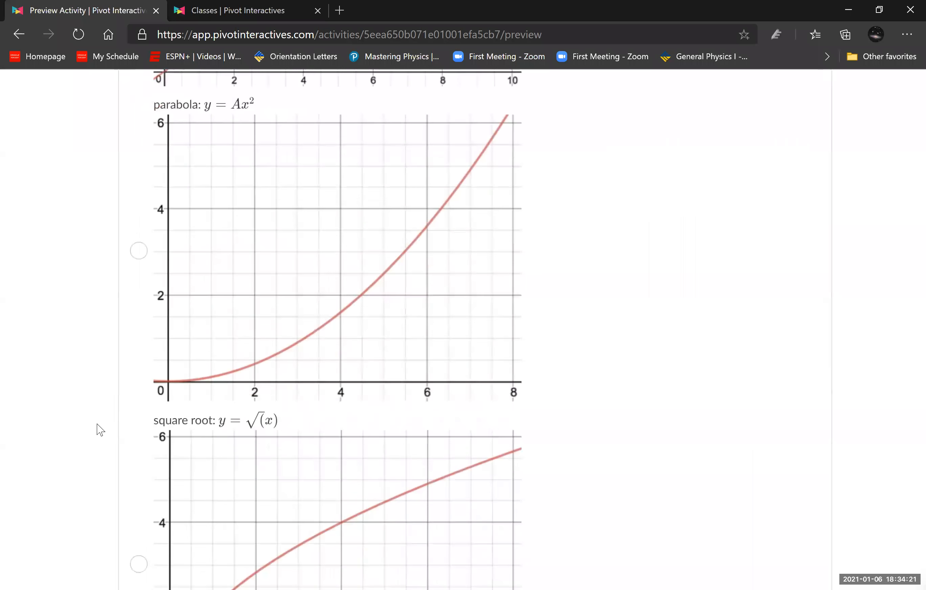
scroll(100, 430, "down", 14)
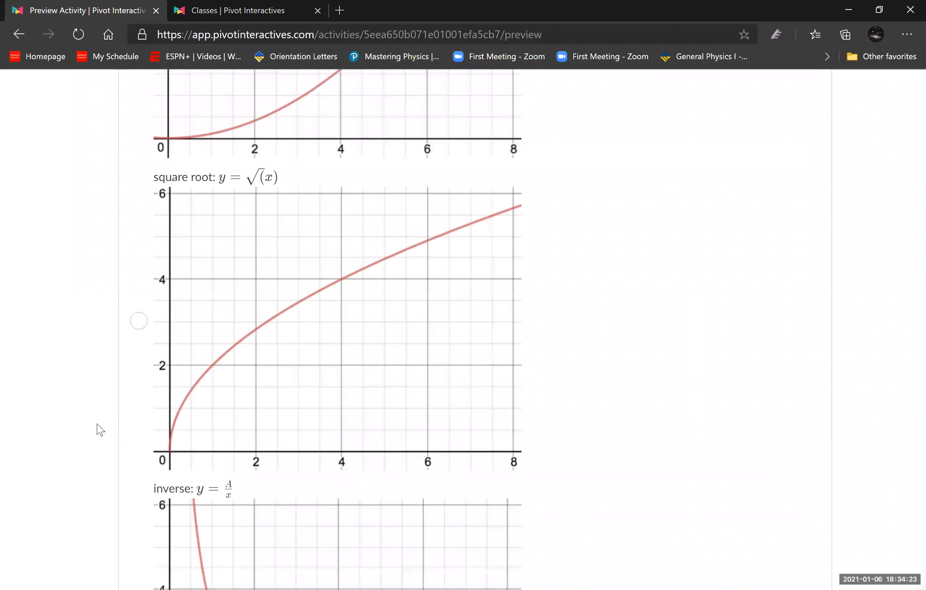
scroll(101, 430, "down", 20)
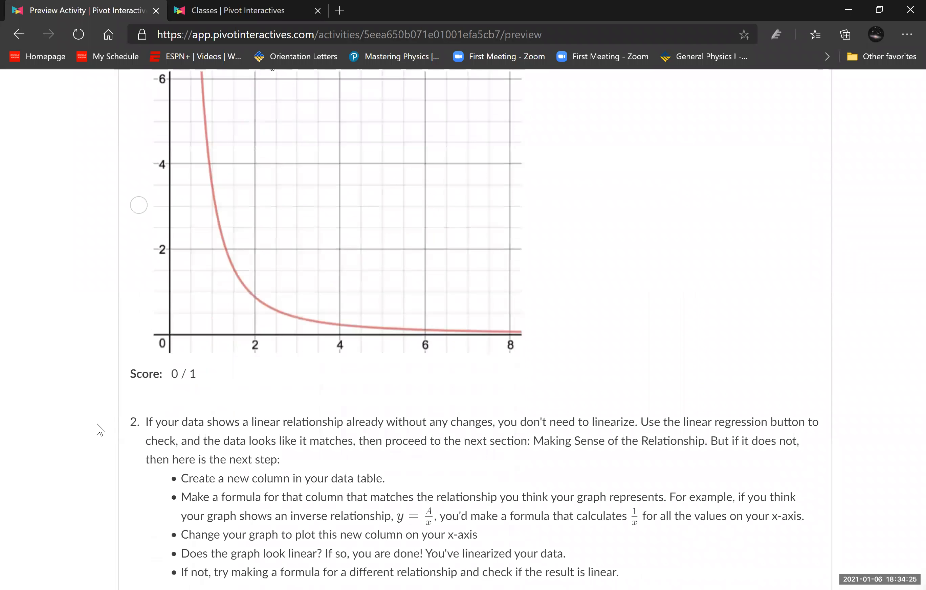
scroll(454, 331, "up", 20)
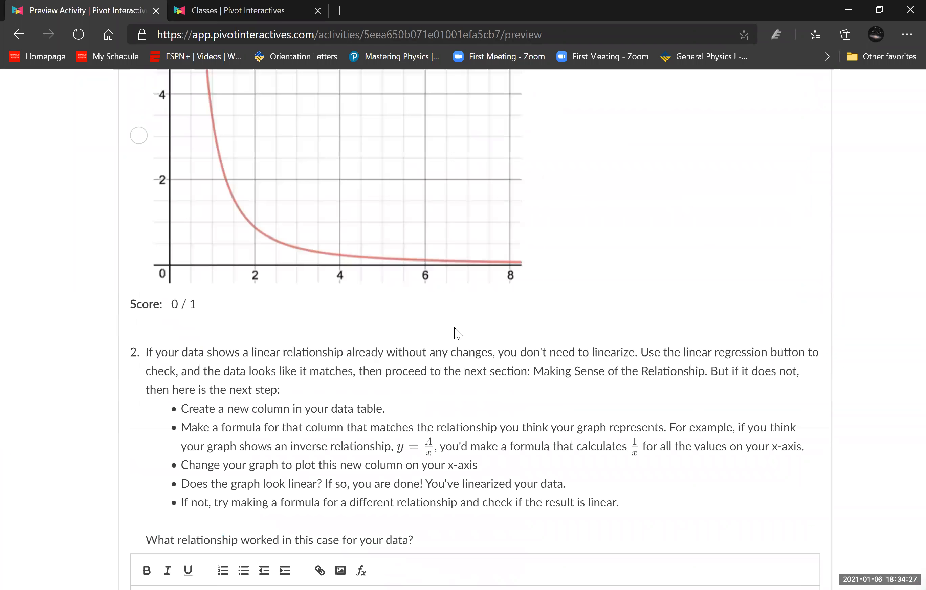
- Insert a column after position in the data table and name it T^2
scroll(455, 331, "up", 20)
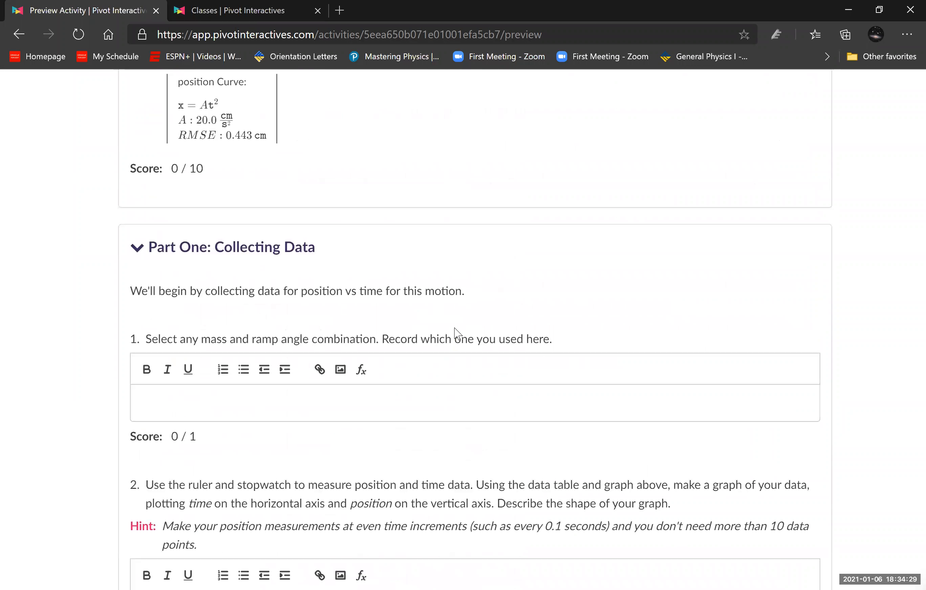
scroll(453, 328, "up", 2)
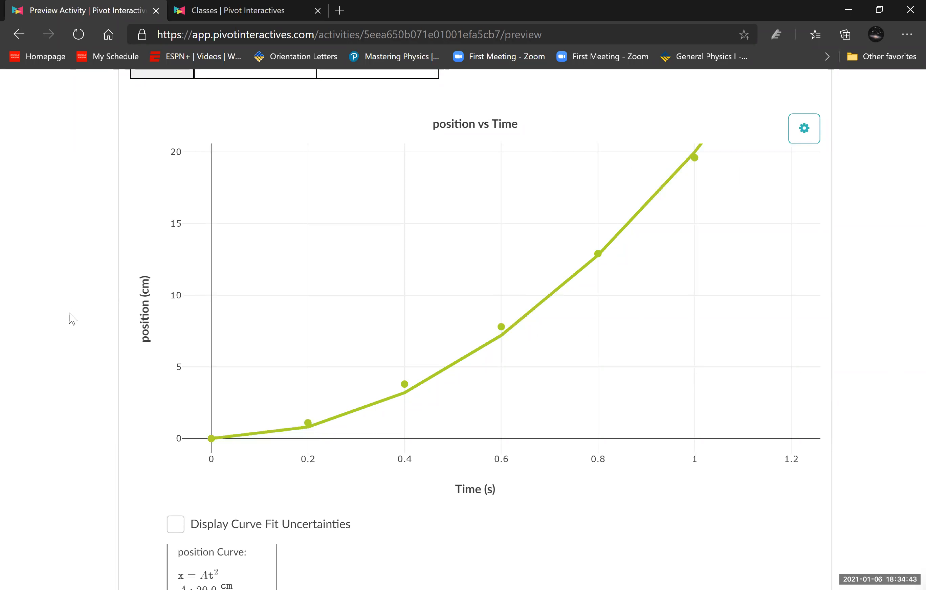
scroll(68, 318, "up", 6)
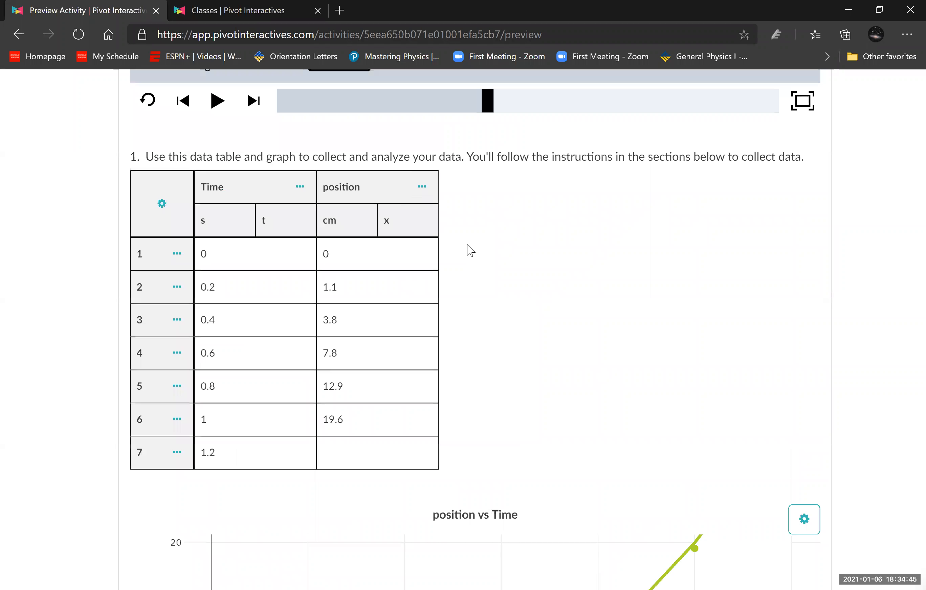
left_click(422, 192)
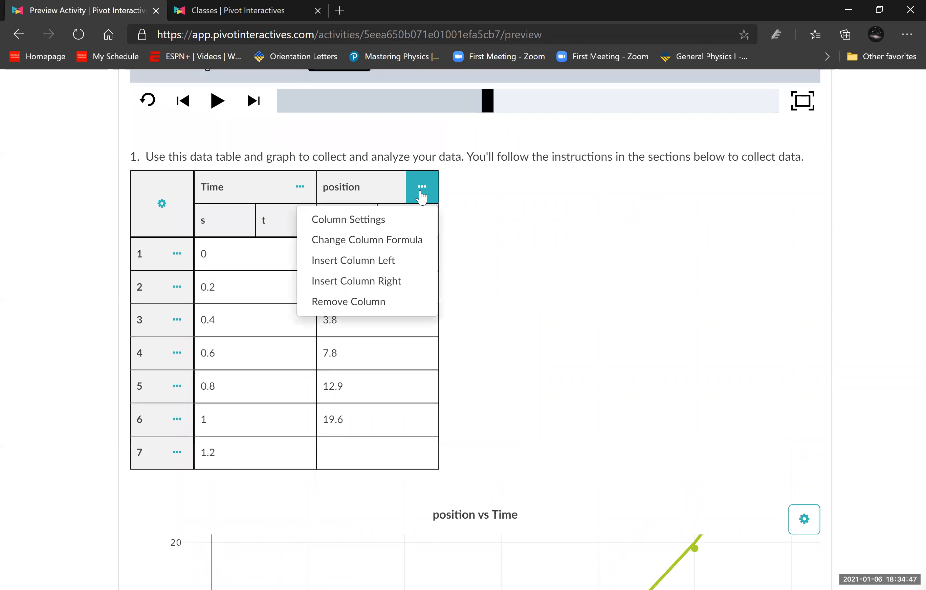
left_click(389, 288)
left_click(467, 200)
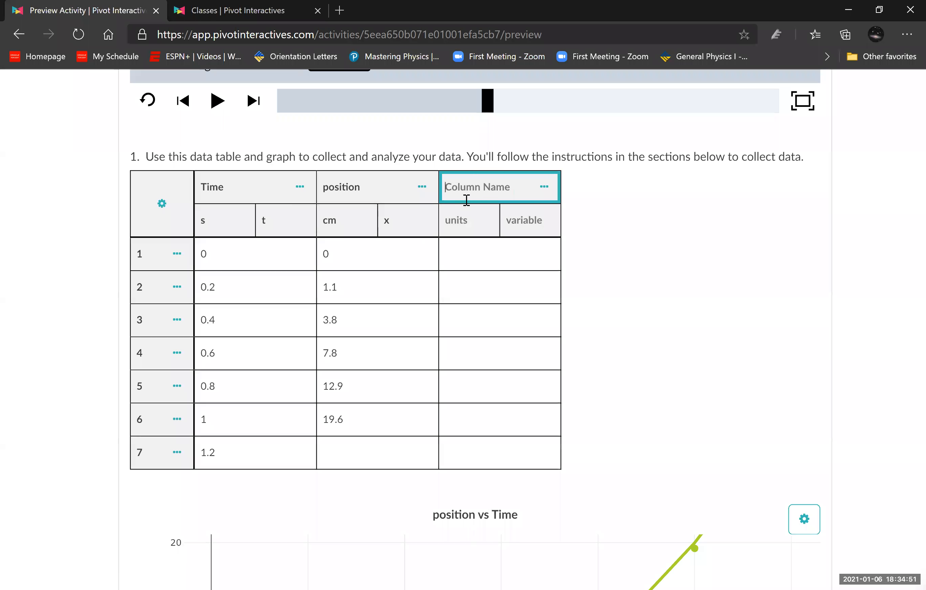
type("time^2")
left_click(467, 188)
double_click(454, 186)
type("T")
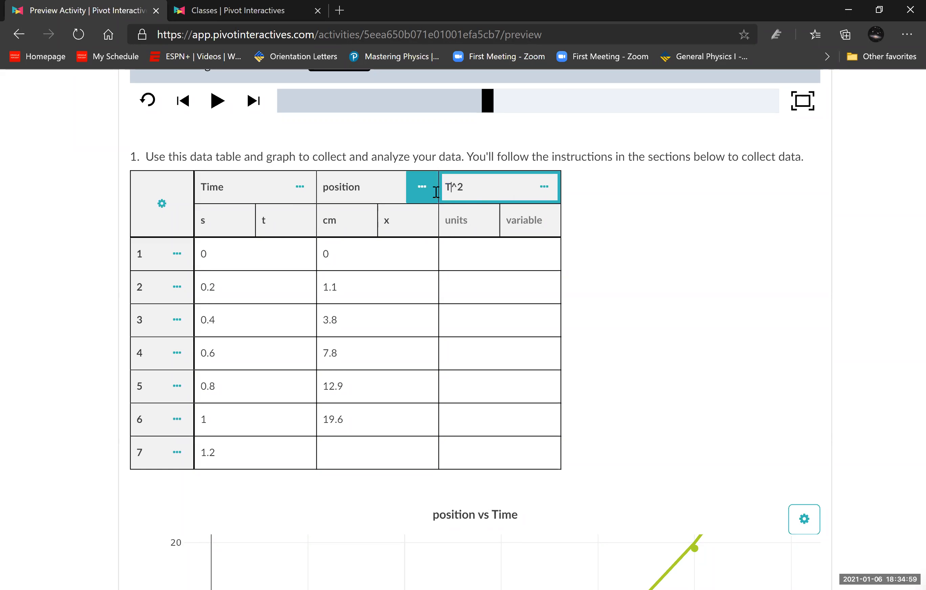
- Set the T^2 column's units to s^2 and its variable to t^2
left_click(478, 220)
type("t")
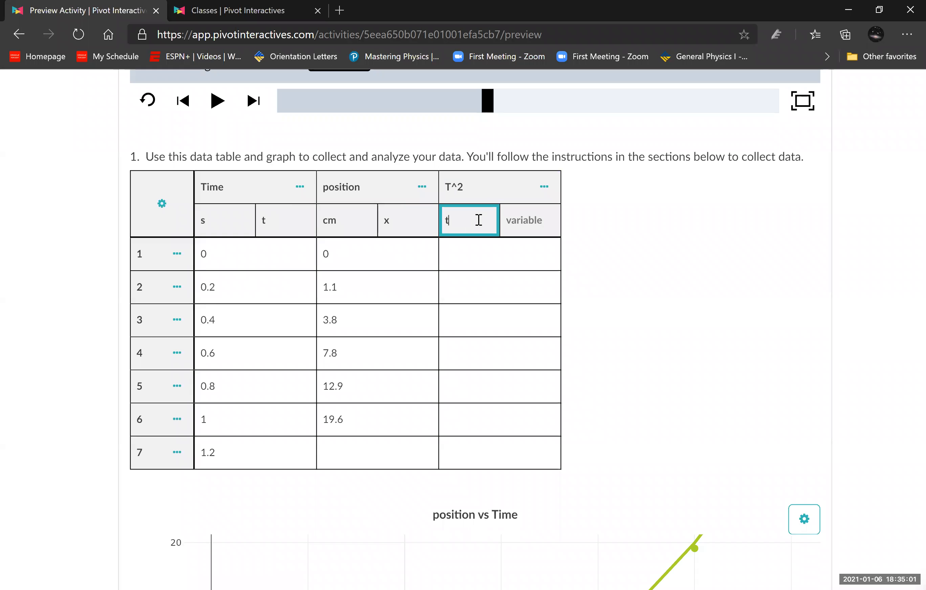
key("BackSpace")
left_click(516, 216)
type("t^")
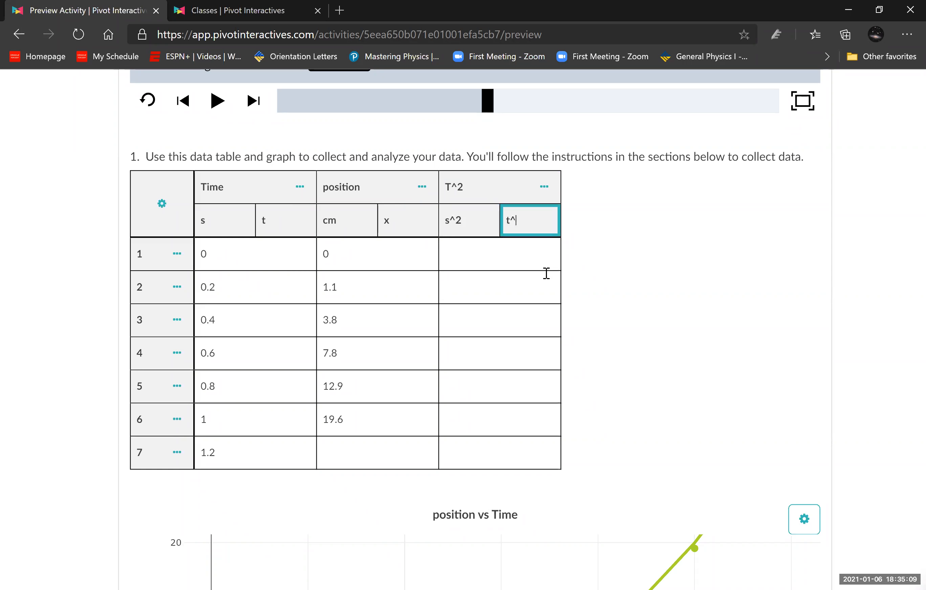
left_click(632, 280)
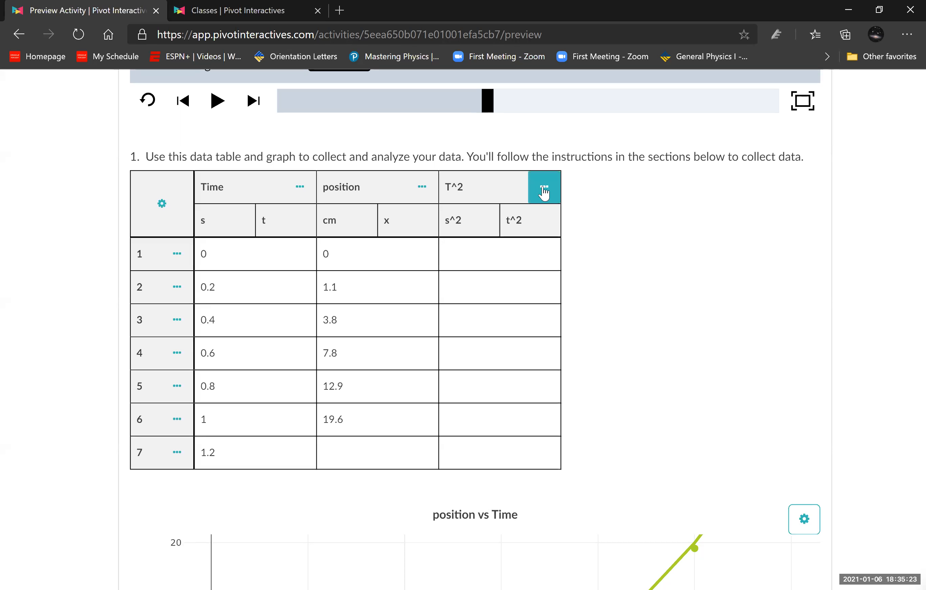
- Give the T^2 column the formula t^2, based on the Time column
left_click(543, 194)
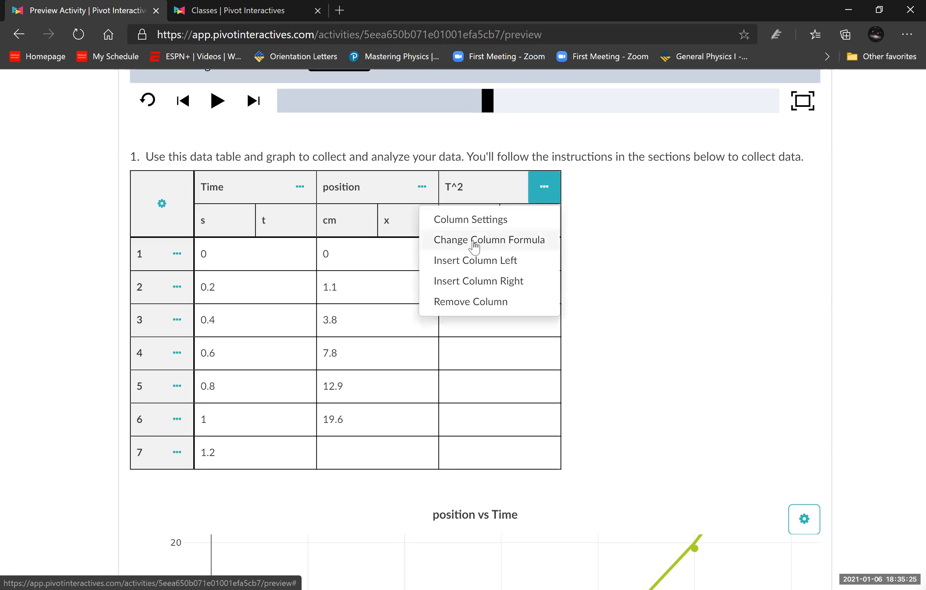
left_click(531, 244)
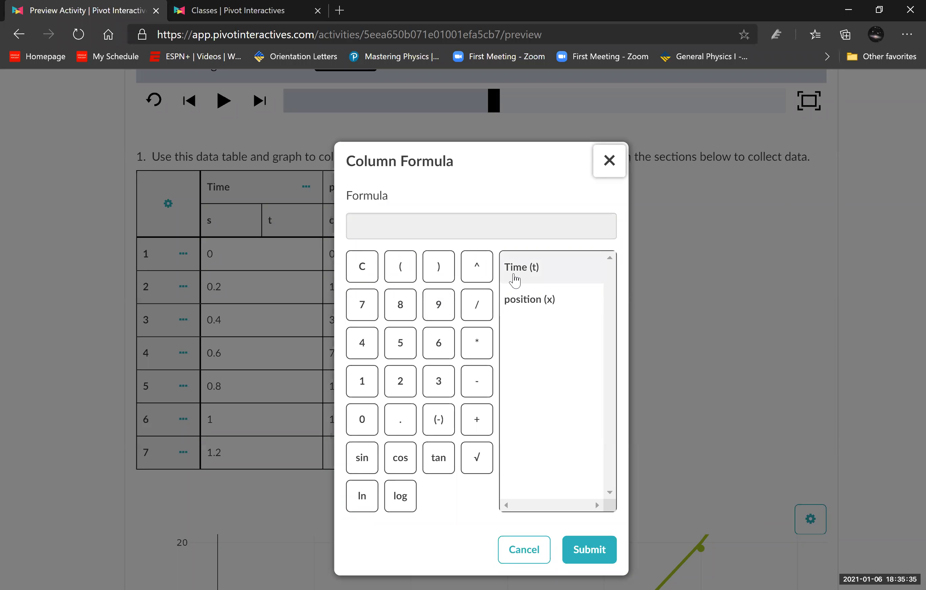
left_click(519, 279)
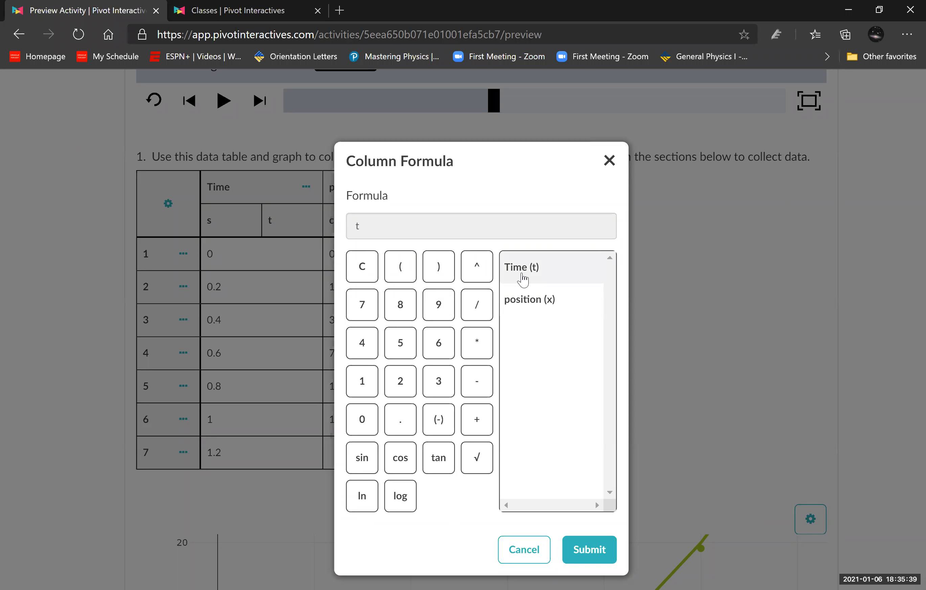
left_click(479, 269)
left_click(399, 382)
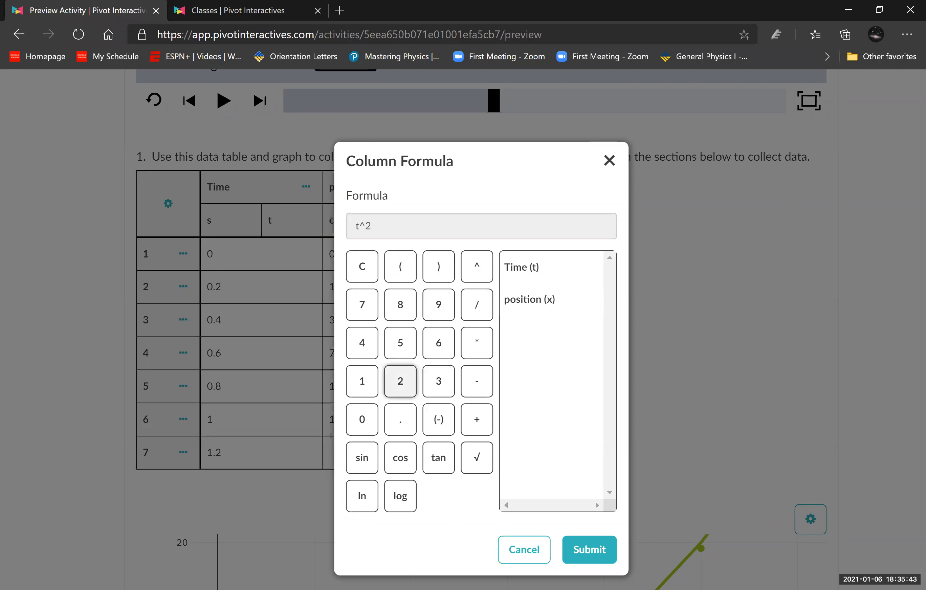
left_click(589, 549)
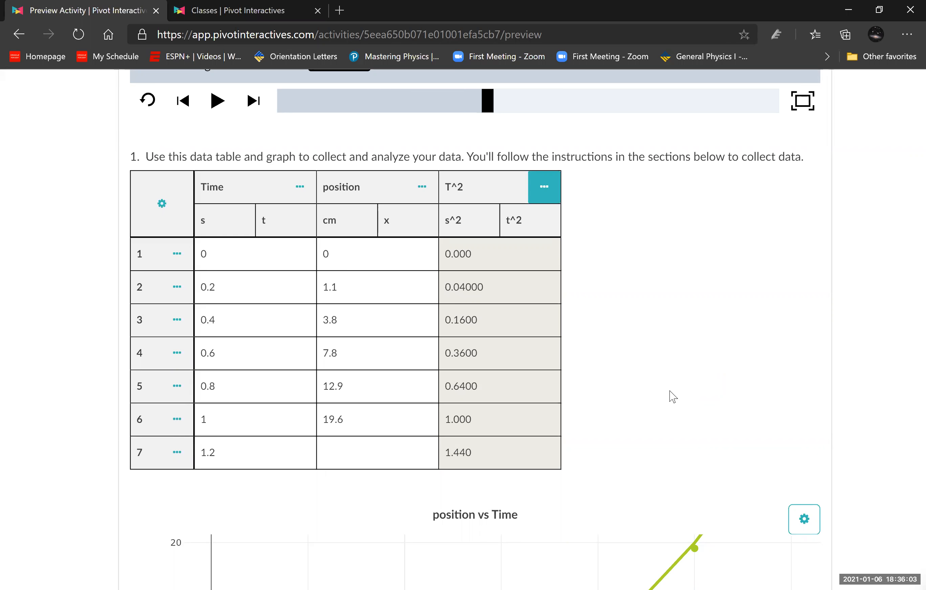
- Plot the T^2 column on the graph's horizontal axis in place of Time
scroll(672, 396, "down", 10)
scroll(554, 487, "up", 3)
left_click(469, 495)
left_click(531, 364)
left_click(525, 371)
left_click(452, 373)
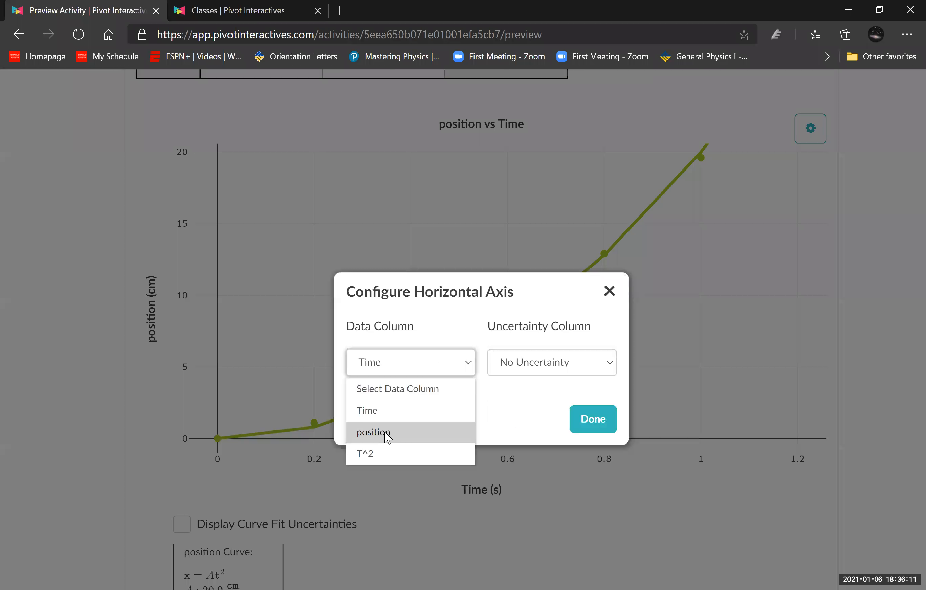
left_click(375, 454)
left_click(598, 426)
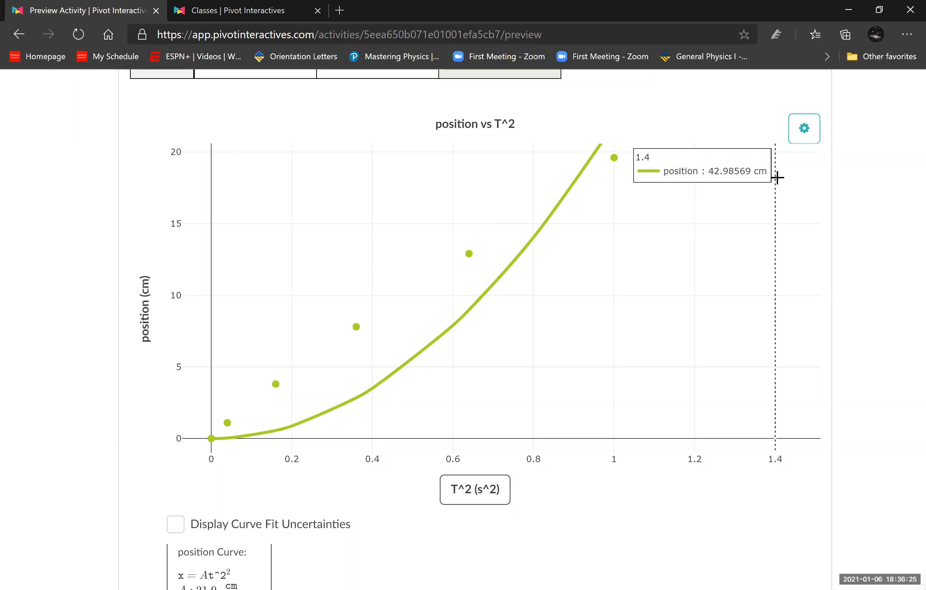
- Change the position curve fit to Proportional (y = Ax) on the position vs T^2 graph
left_click(807, 142)
left_click(761, 160)
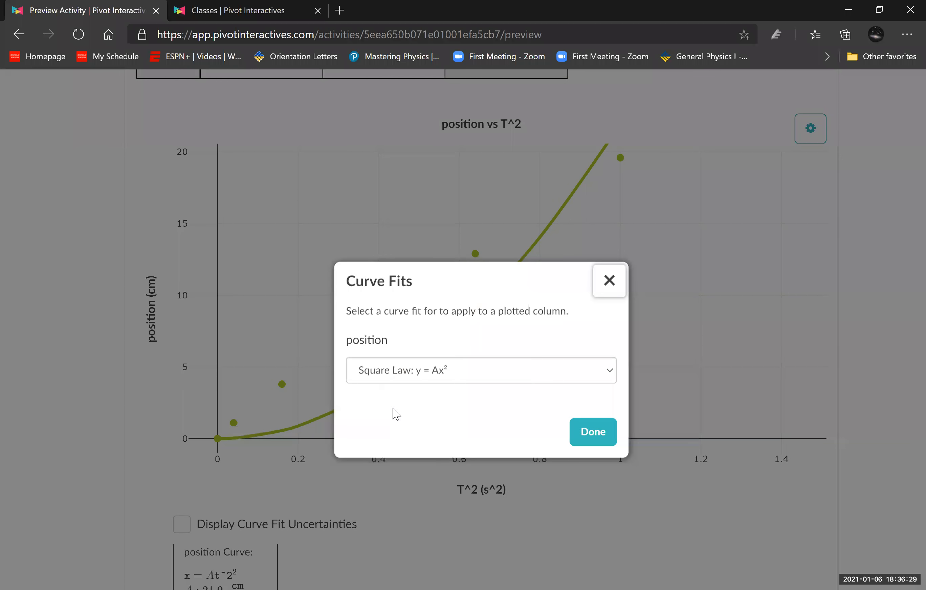
left_click(452, 380)
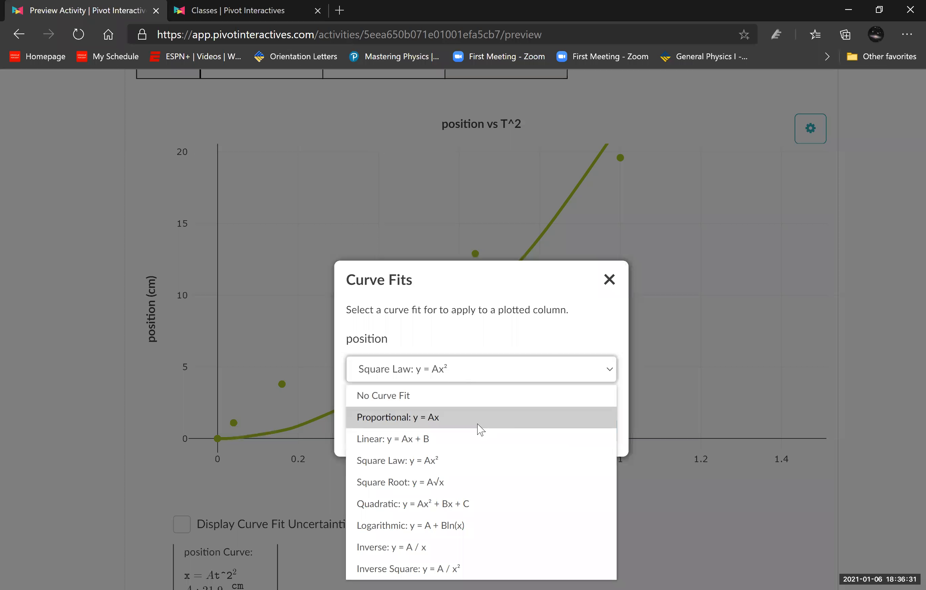
left_click(458, 415)
left_click(590, 433)
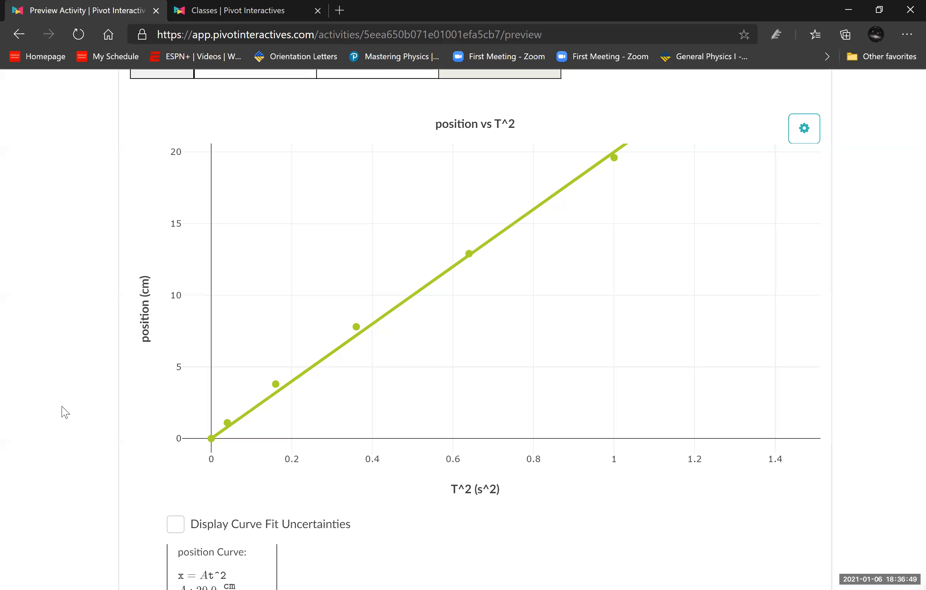
- Review the Part One questions and the Part 2 relationship choices and linearization steps against the new graph
scroll(65, 412, "down", 8)
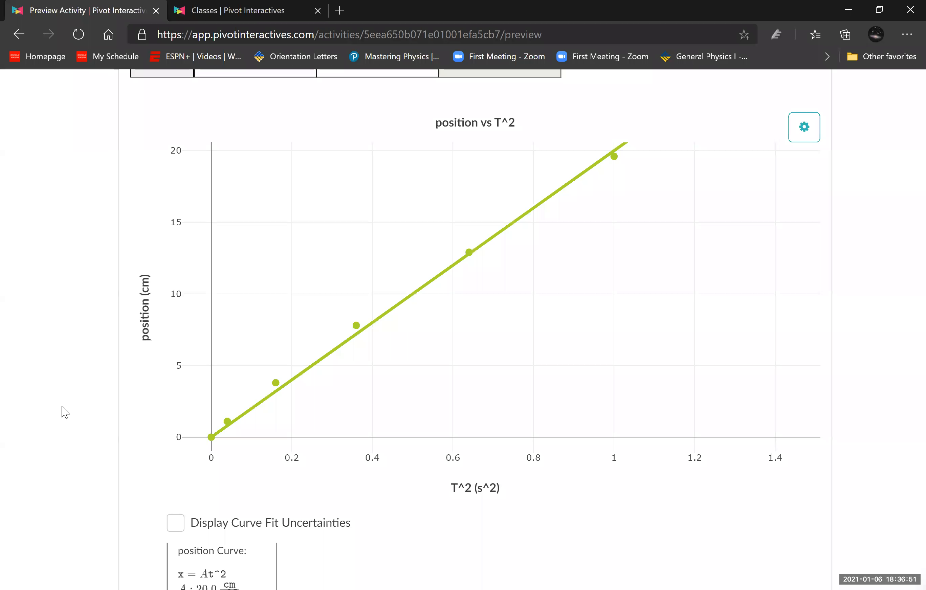
scroll(65, 412, "down", 20)
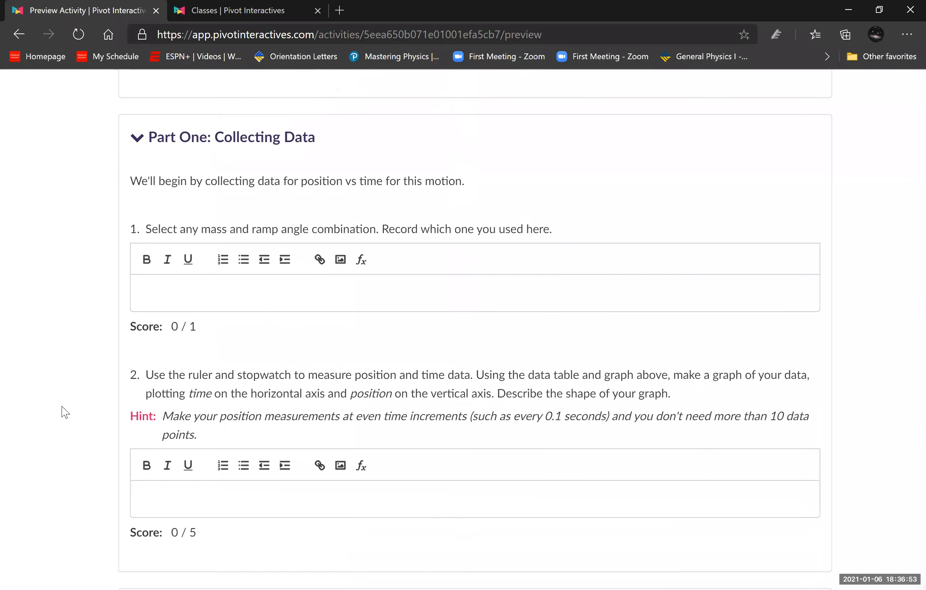
scroll(65, 412, "down", 20)
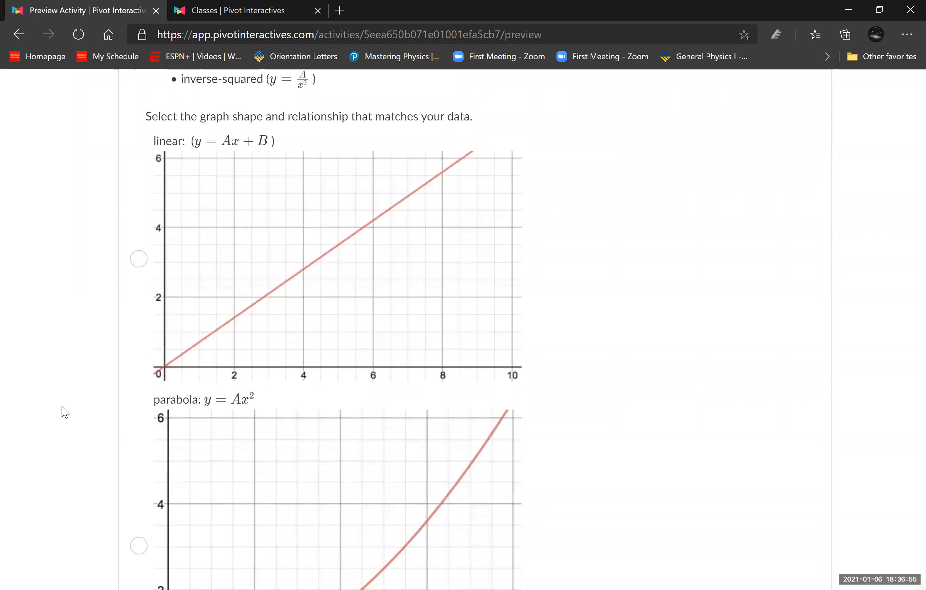
scroll(770, 329, "up", 20)
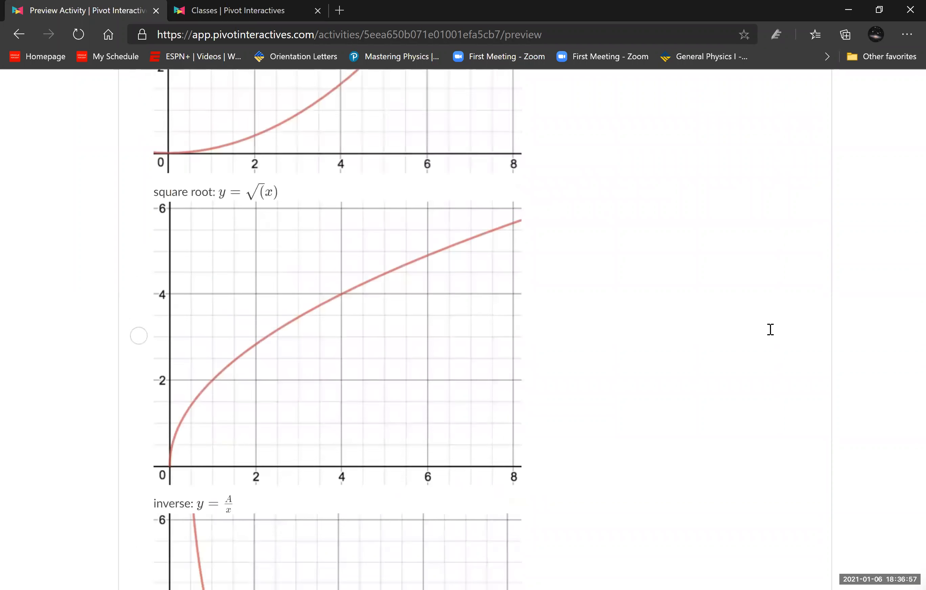
scroll(89, 360, "up", 3)
scroll(91, 359, "down", 3)
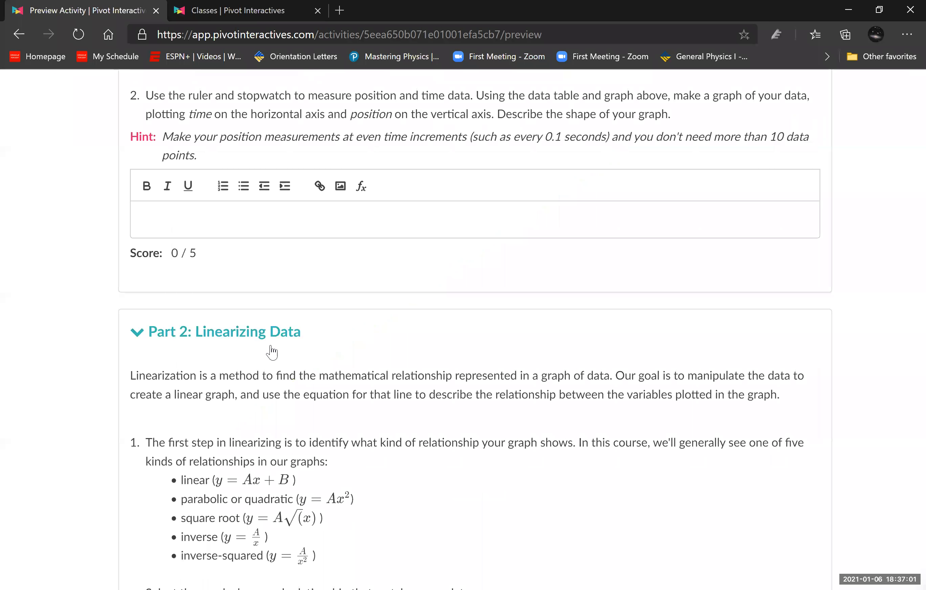
scroll(271, 353, "down", 18)
scroll(271, 346, "down", 20)
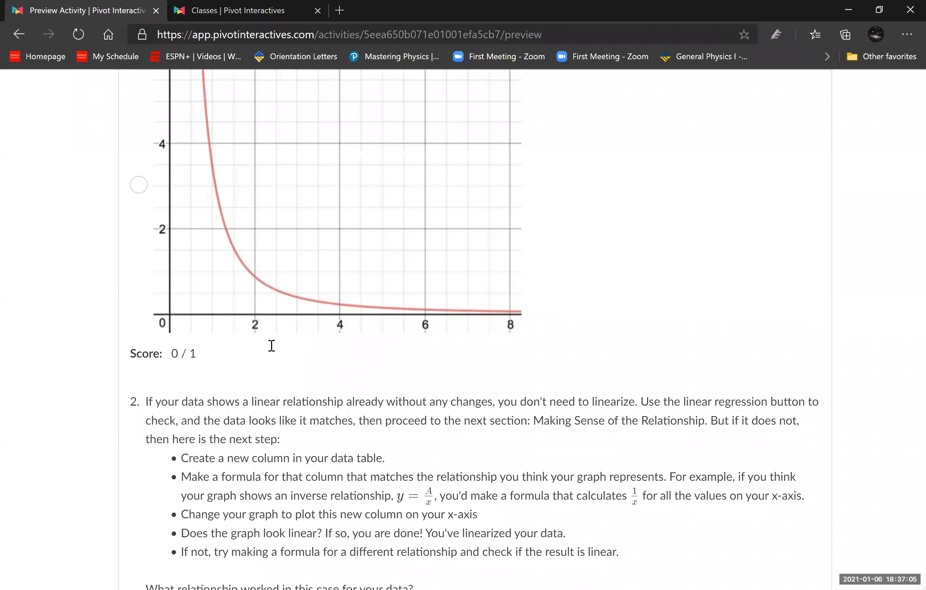
- Expand Part 3: Making Sense of the Relationship and read its questions on the regression equation and proportionality statement
scroll(272, 346, "down", 13)
left_click(136, 250)
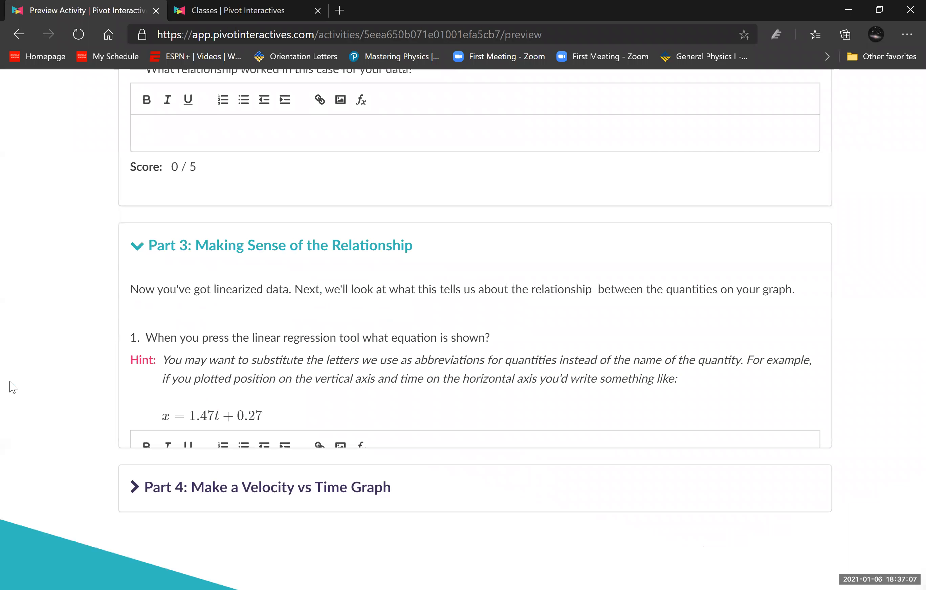
scroll(8, 390, "down", 2)
scroll(8, 392, "down", 4)
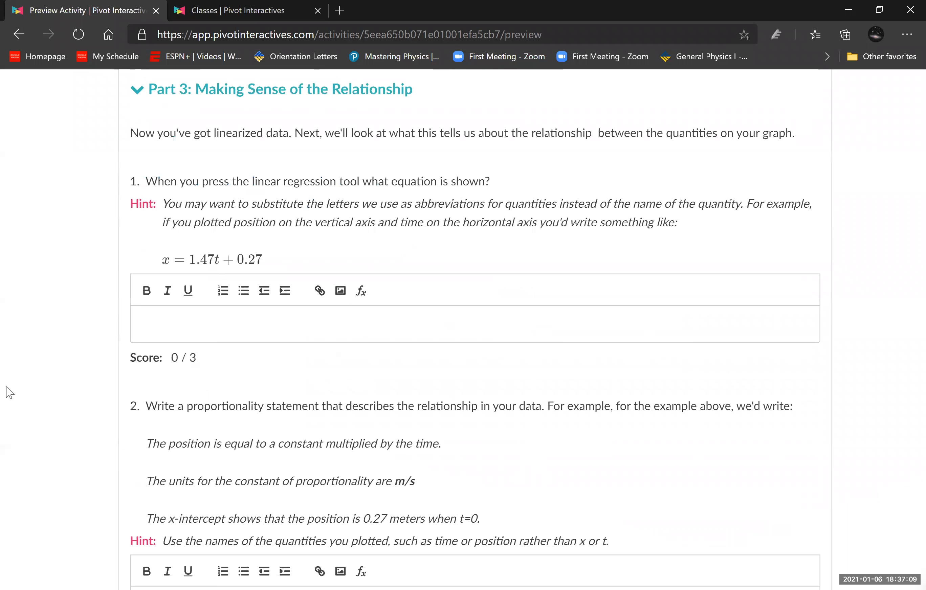
scroll(8, 393, "down", 6)
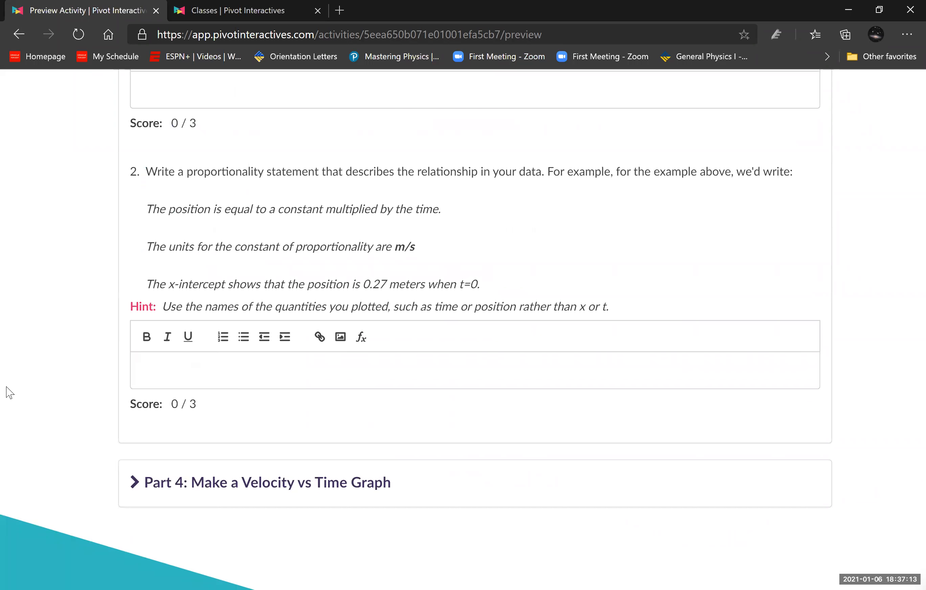
- Expand Part 4: Make a Velocity vs Time Graph and skim its slope-recording steps and questions on the line's equation and slope
scroll(6, 378, "down", 4)
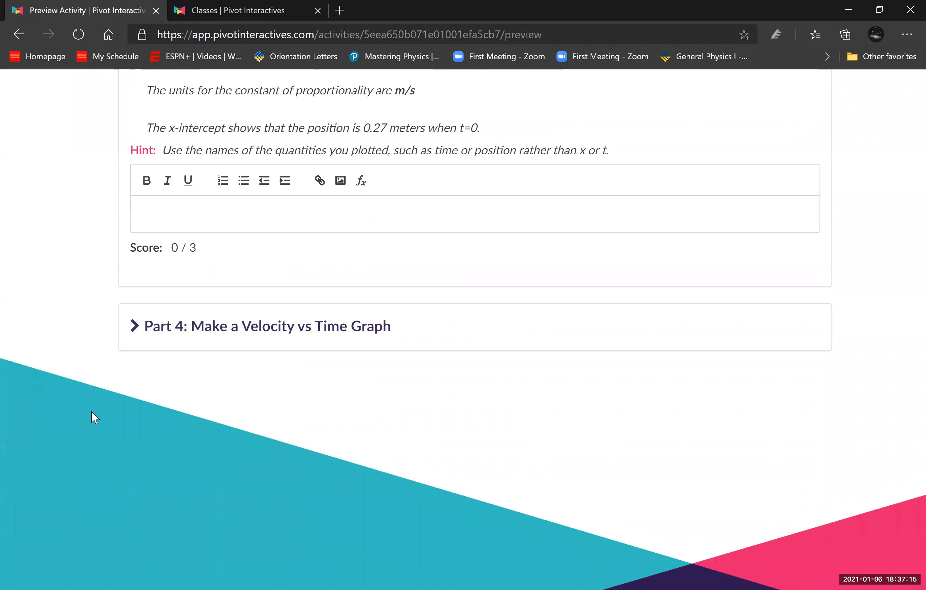
left_click(135, 337)
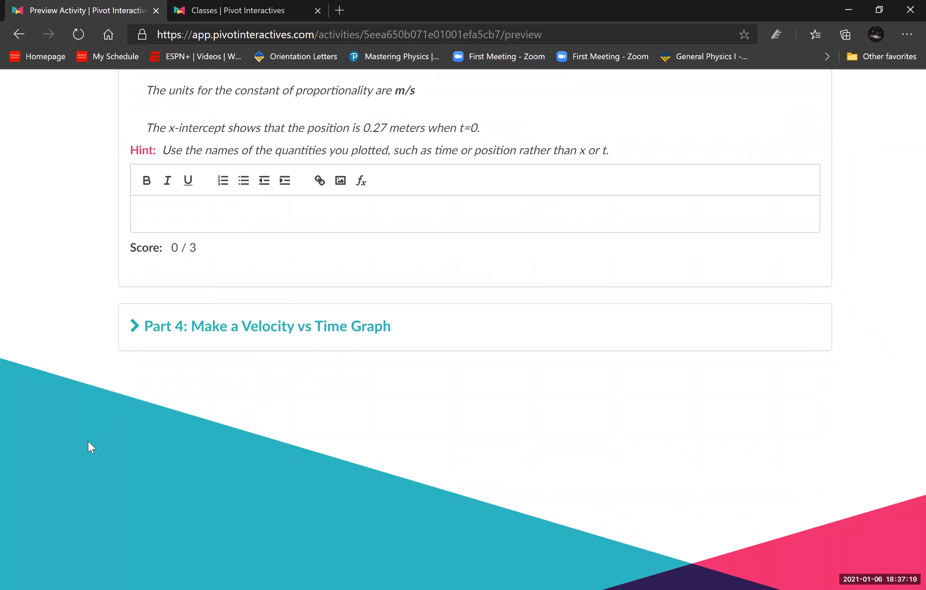
scroll(613, 384, "down", 7)
scroll(616, 389, "down", 20)
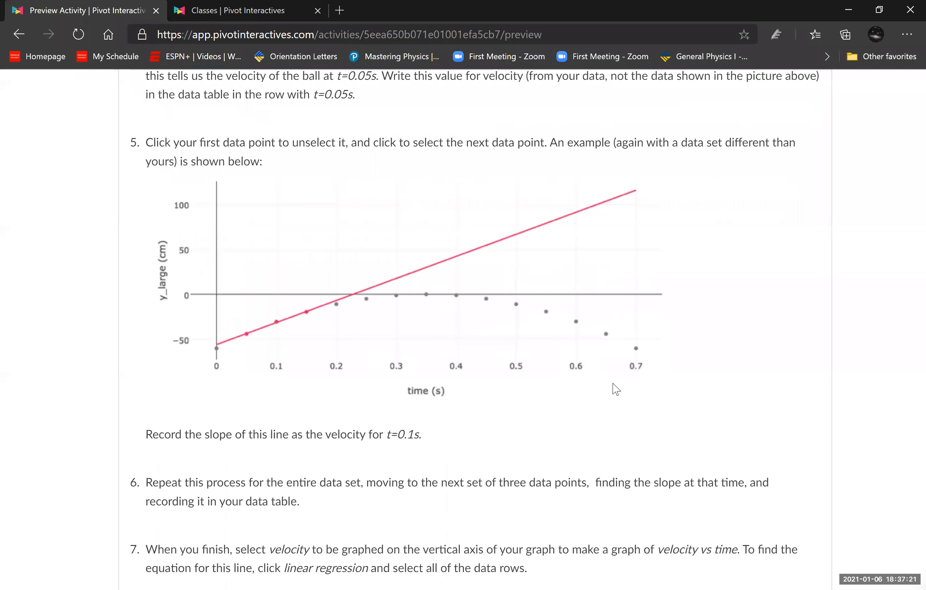
scroll(610, 383, "up", 12)
scroll(609, 381, "up", 20)
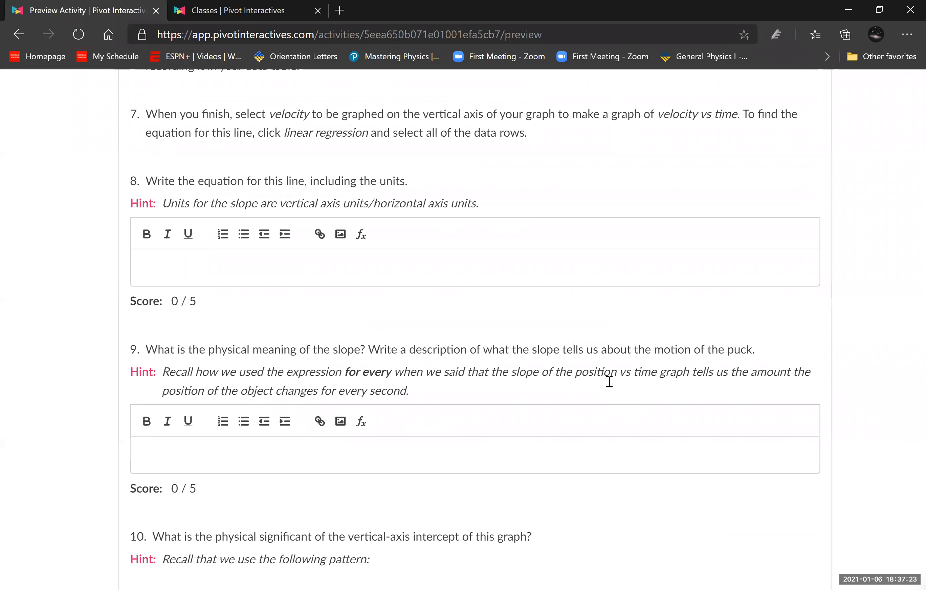
- Return to the position vs T^2 graph and plot the Time column on its horizontal axis
scroll(610, 384, "up", 20)
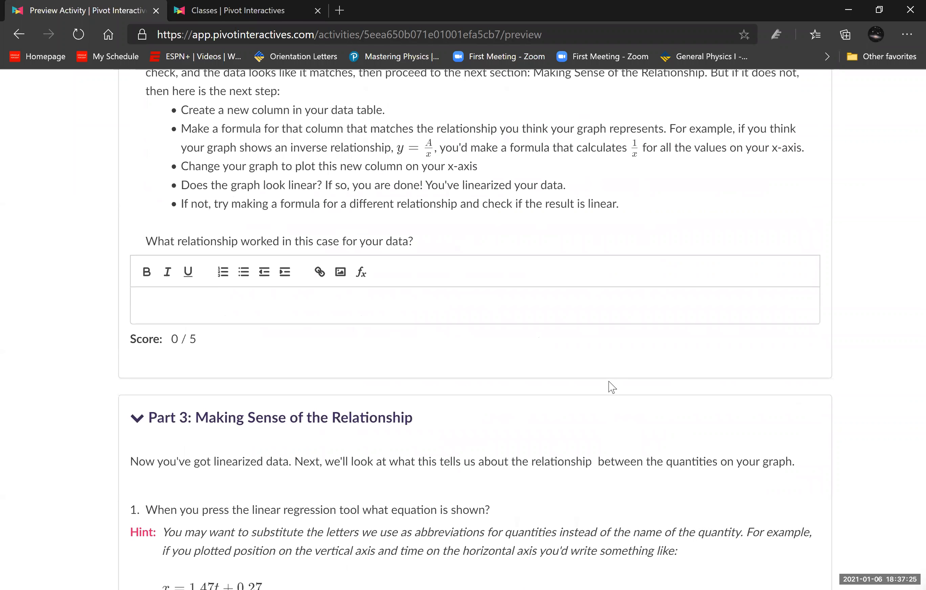
scroll(608, 382, "up", 20)
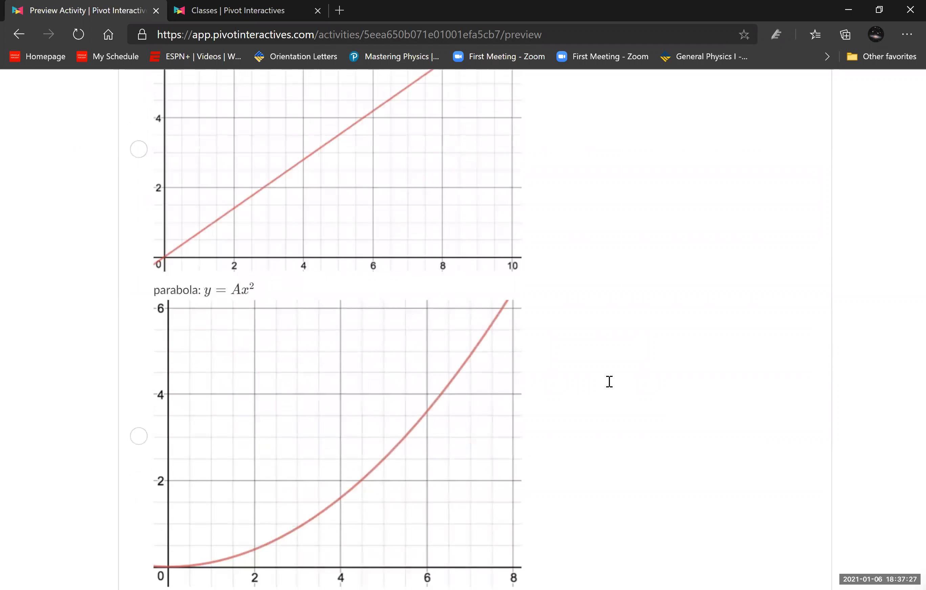
scroll(194, 337, "up", 20)
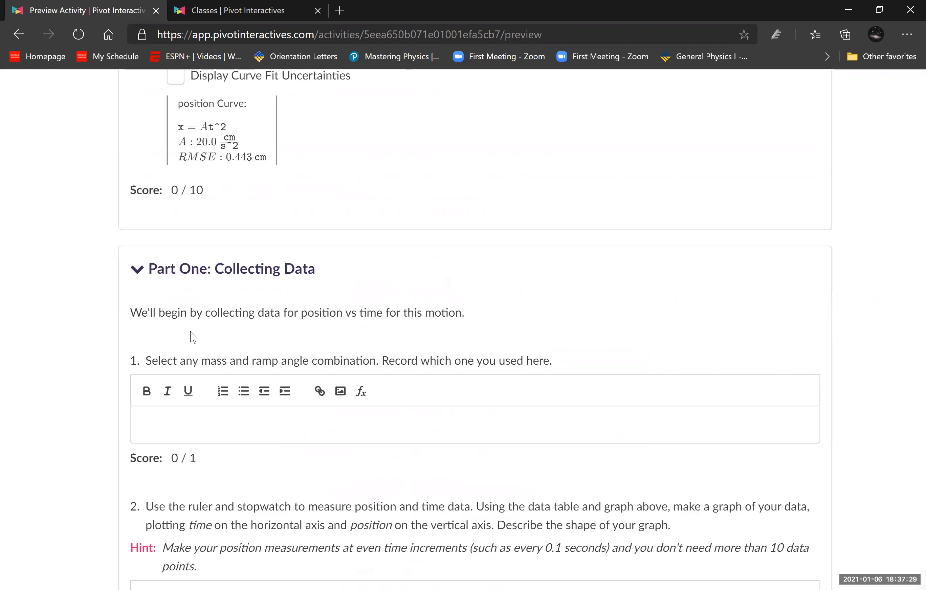
scroll(175, 337, "down", 2)
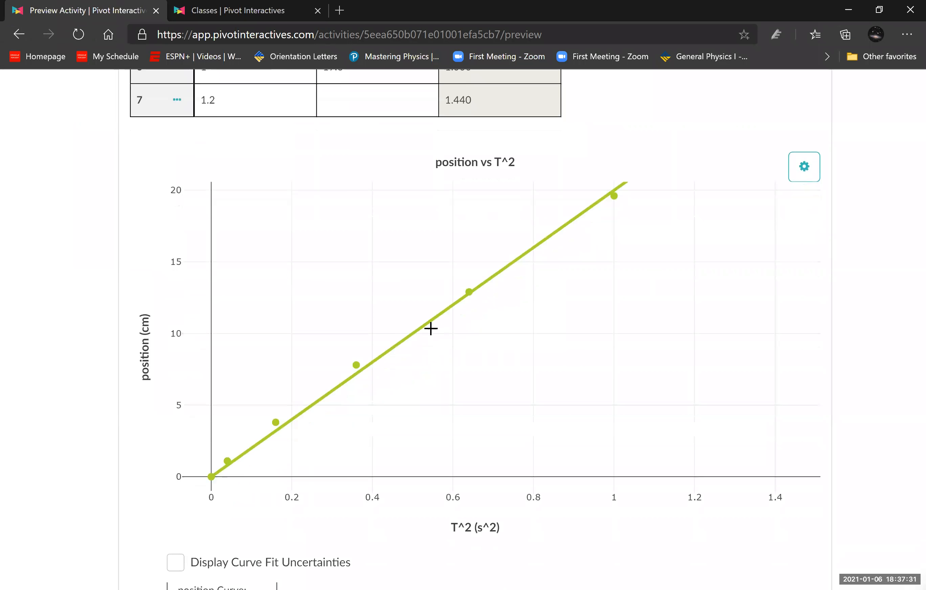
scroll(285, 331, "down", 2)
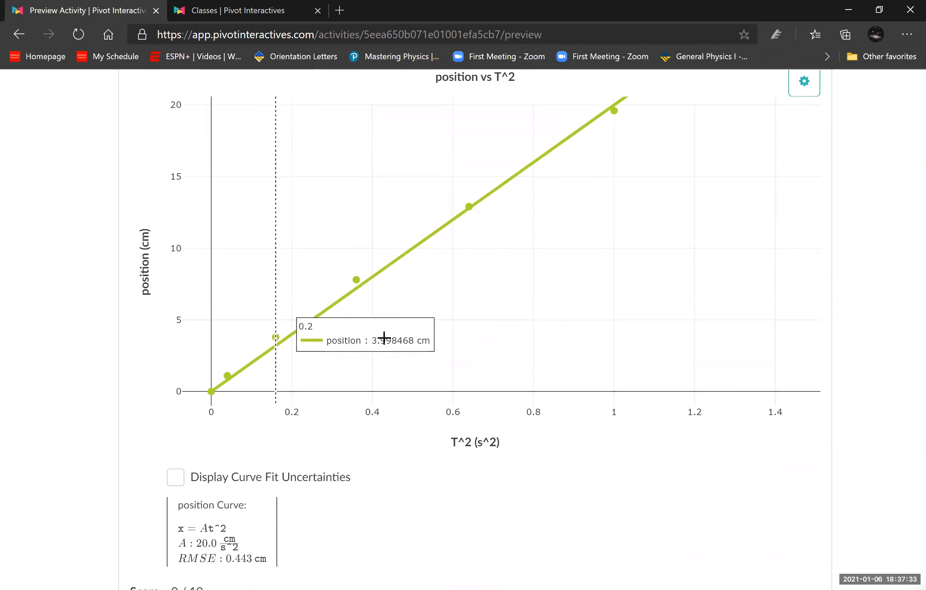
scroll(419, 346, "up", 2)
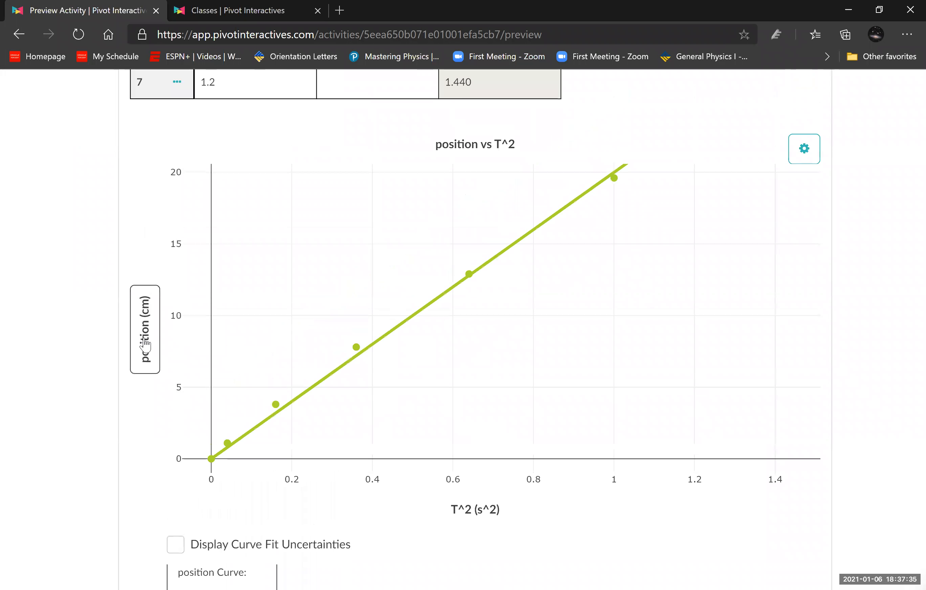
left_click(478, 509)
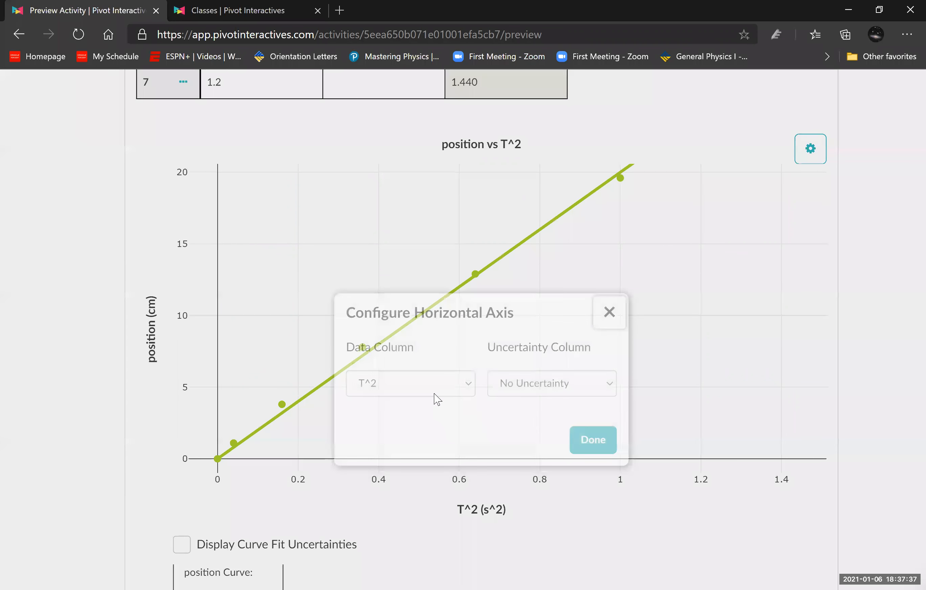
left_click(392, 371)
left_click(384, 412)
left_click(596, 420)
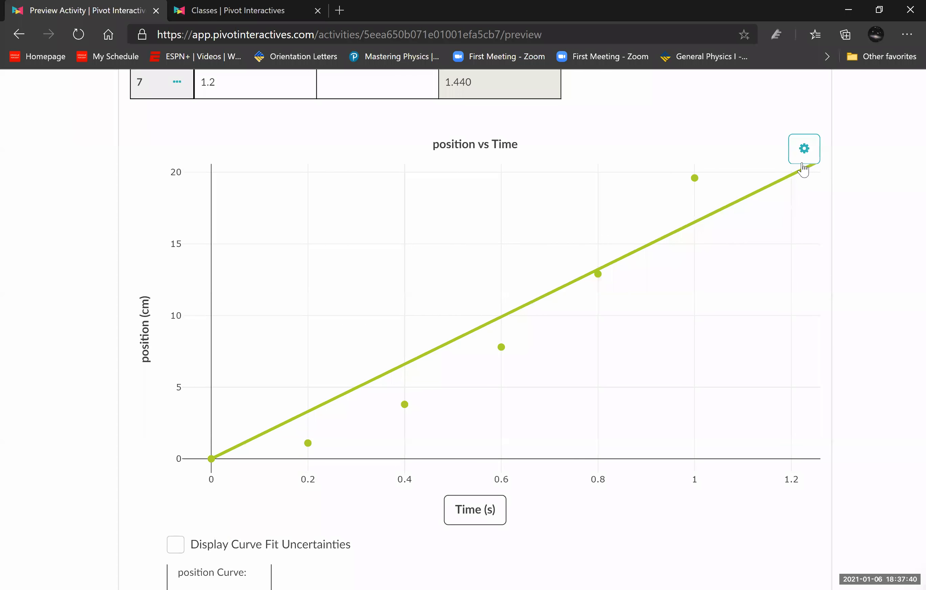
- Change the position curve fit to Square Law (y = Ax²) on the position vs Time graph
left_click(803, 153)
left_click(756, 189)
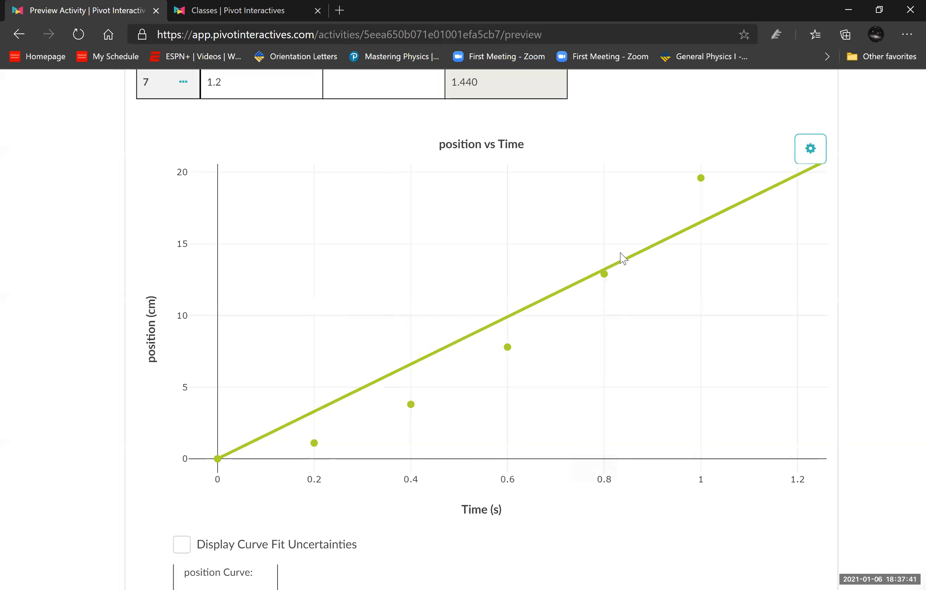
left_click(405, 371)
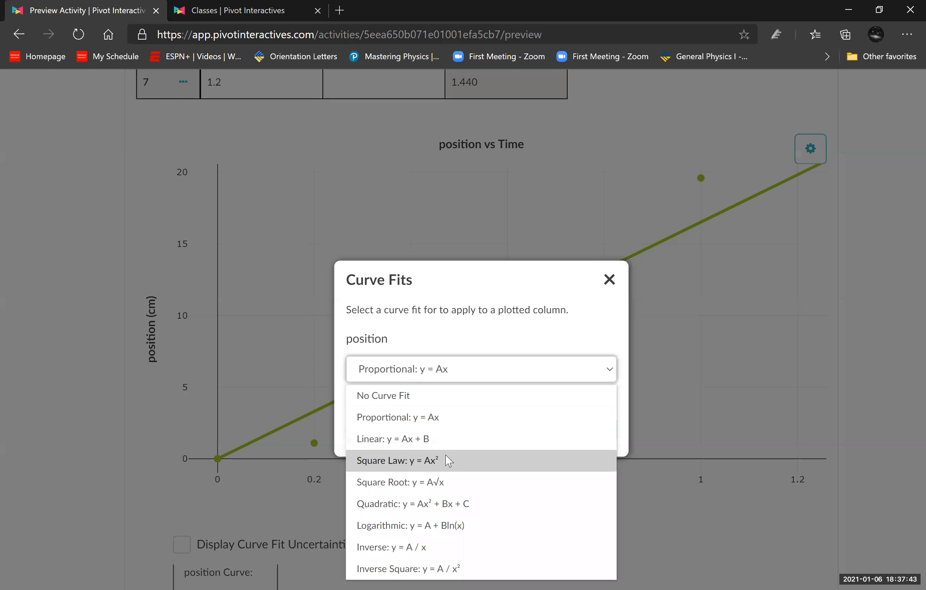
left_click(457, 460)
left_click(593, 429)
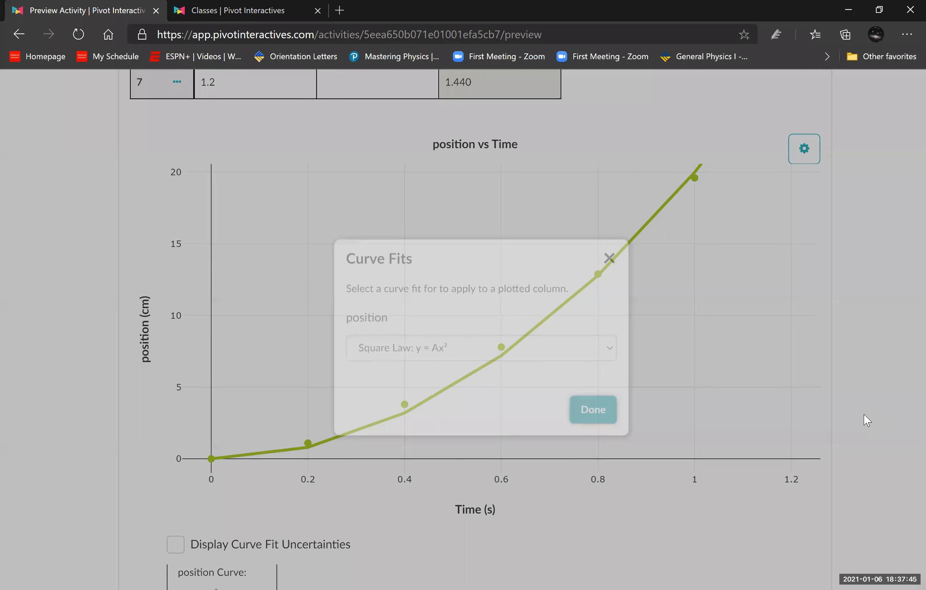
- Examine the Square Law fit equation, the Part One graph-shape question and the Part 2 linearization instructions
scroll(863, 419, "down", 2)
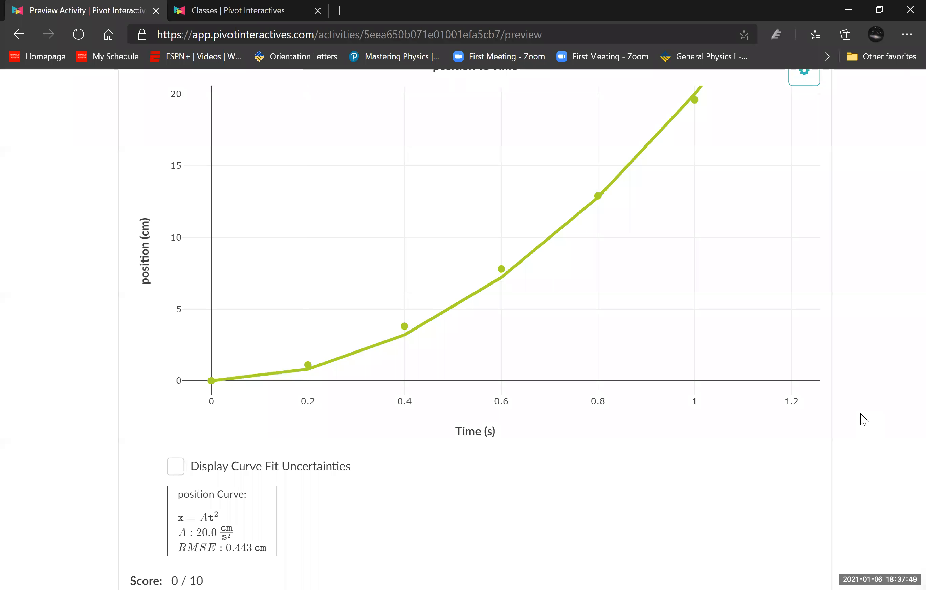
scroll(889, 389, "down", 10)
scroll(888, 390, "down", 6)
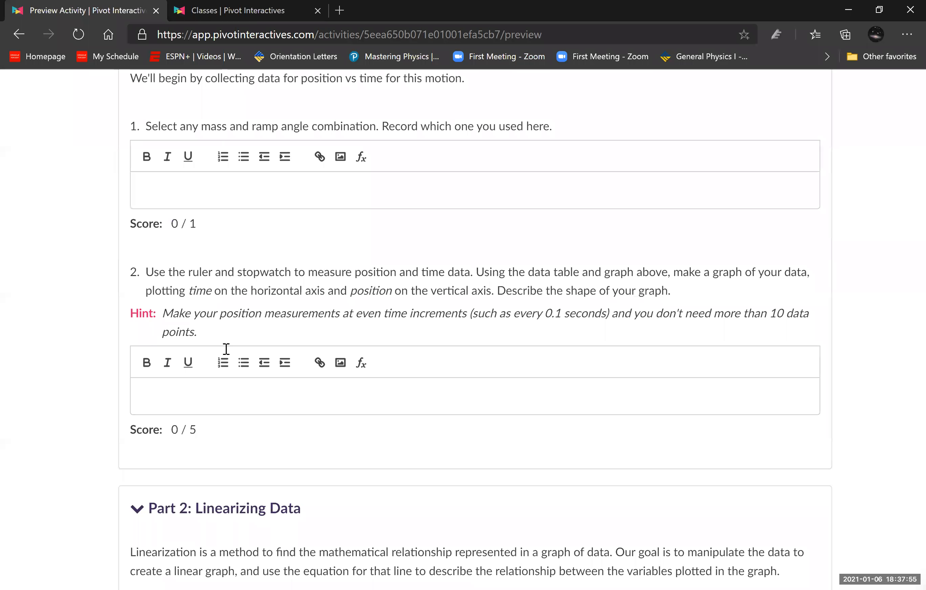
scroll(223, 436, "down", 7)
scroll(266, 390, "down", 20)
scroll(266, 390, "down", 18)
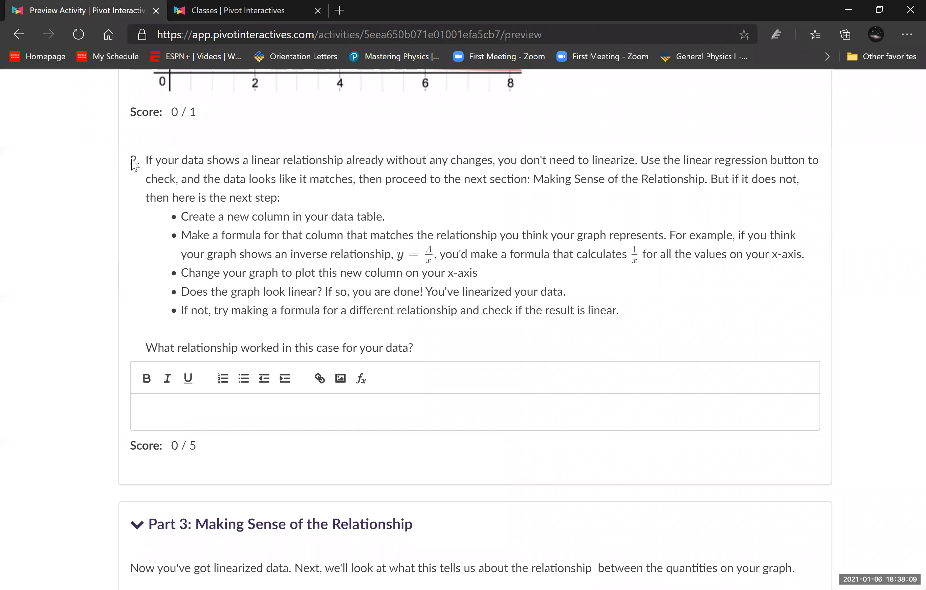
- Compare the position vs Time graph with the Part 2 relationship choices and reread the question asking which relationship worked
scroll(432, 327, "up", 15)
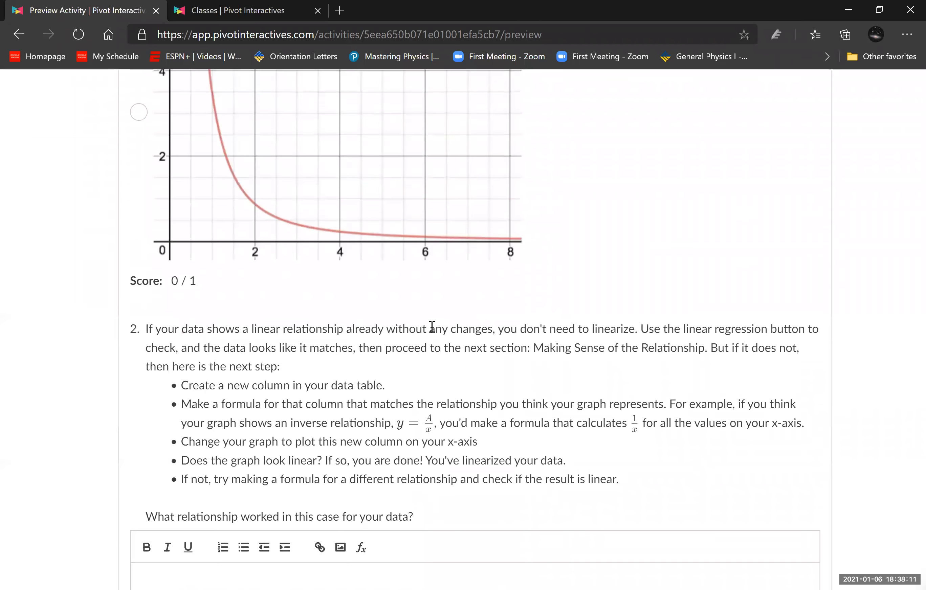
scroll(432, 326, "up", 15)
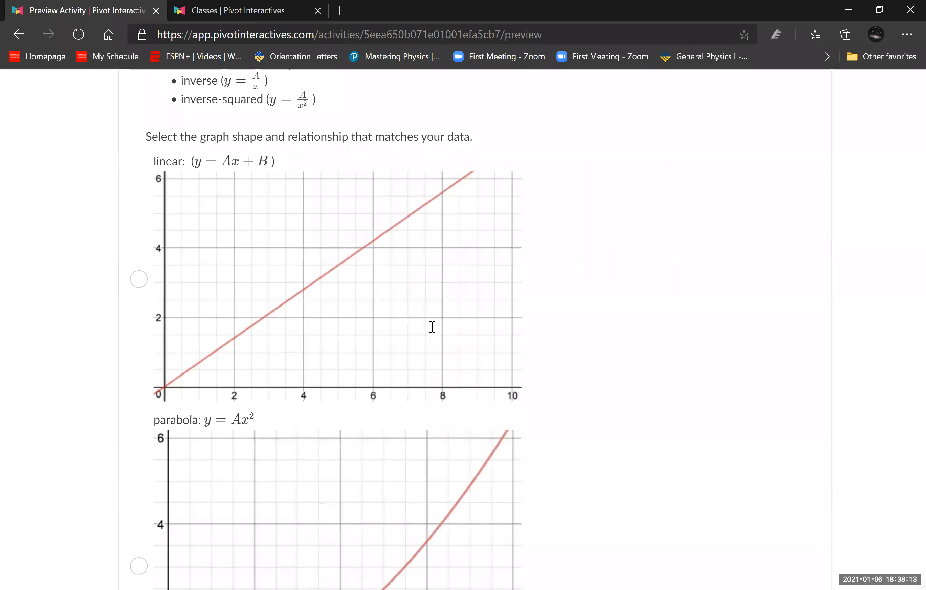
scroll(432, 327, "up", 15)
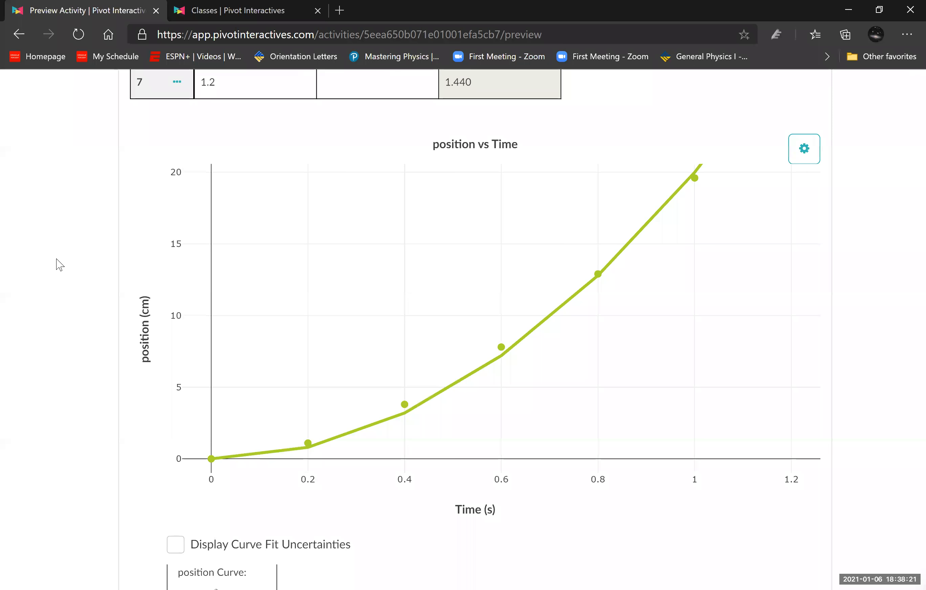
scroll(106, 266, "down", 20)
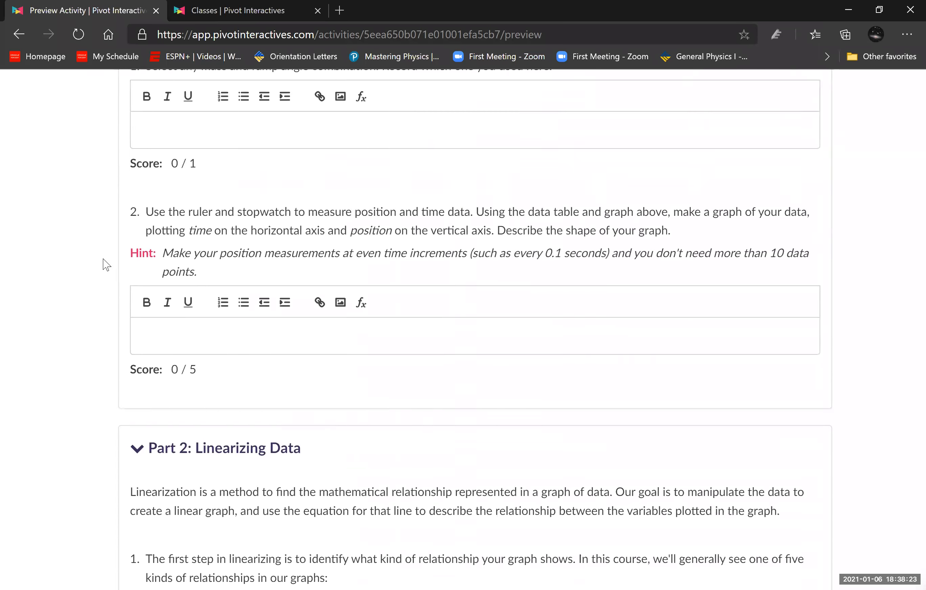
scroll(106, 266, "down", 20)
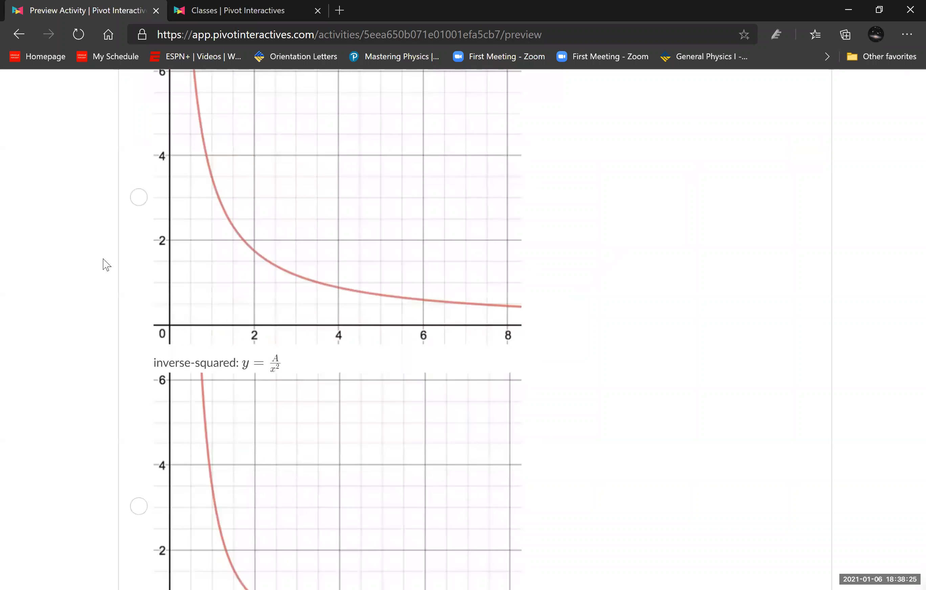
scroll(106, 265, "up", 2)
scroll(106, 266, "up", 5)
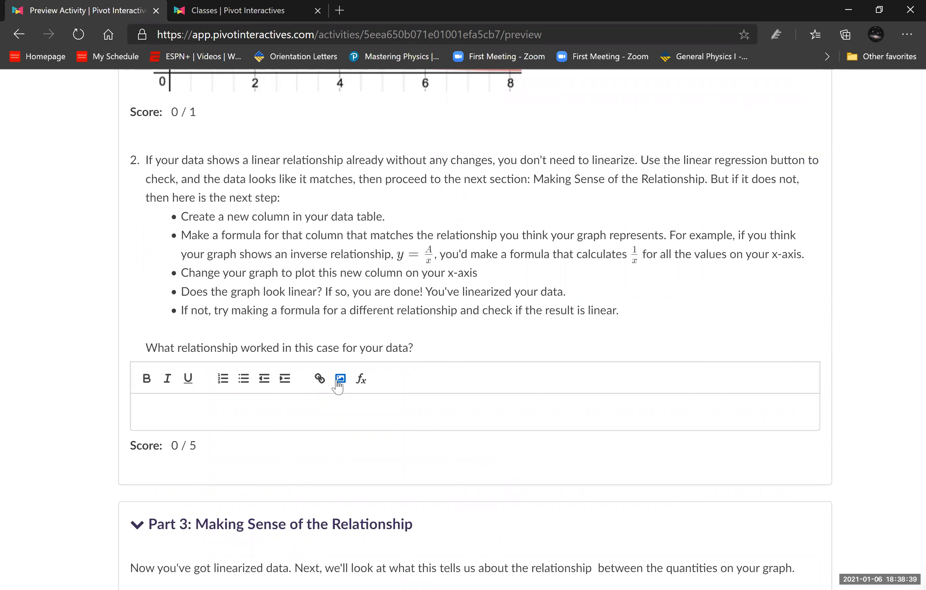
scroll(282, 368, "up", 10)
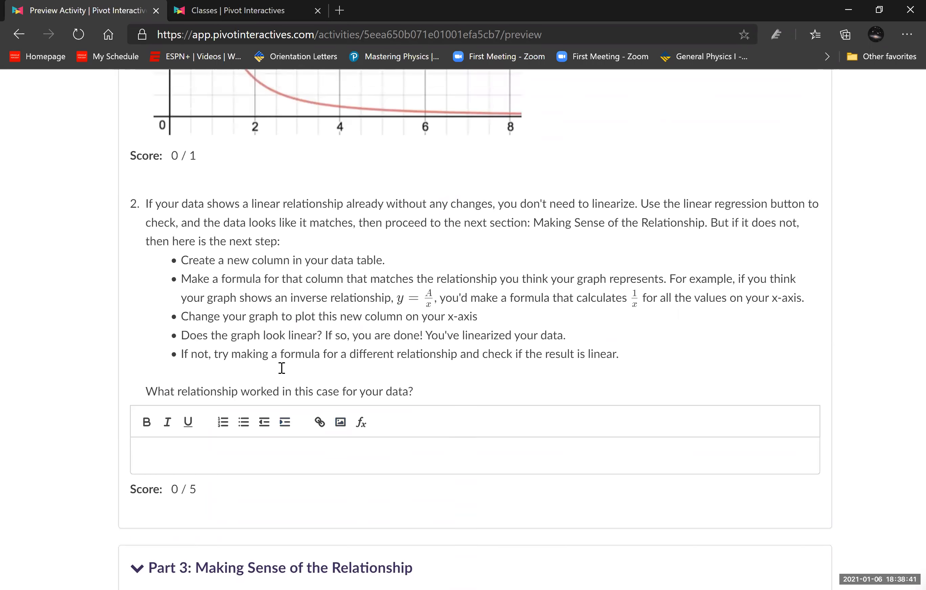
scroll(282, 368, "up", 15)
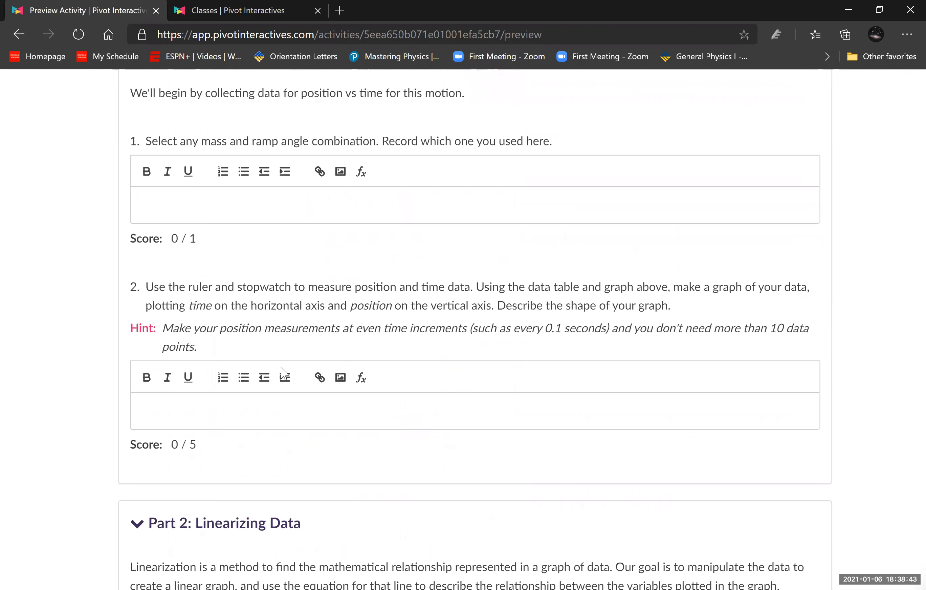
- Plot the T^2 column on the graph's horizontal axis in place of Time
scroll(442, 454, "down", 2)
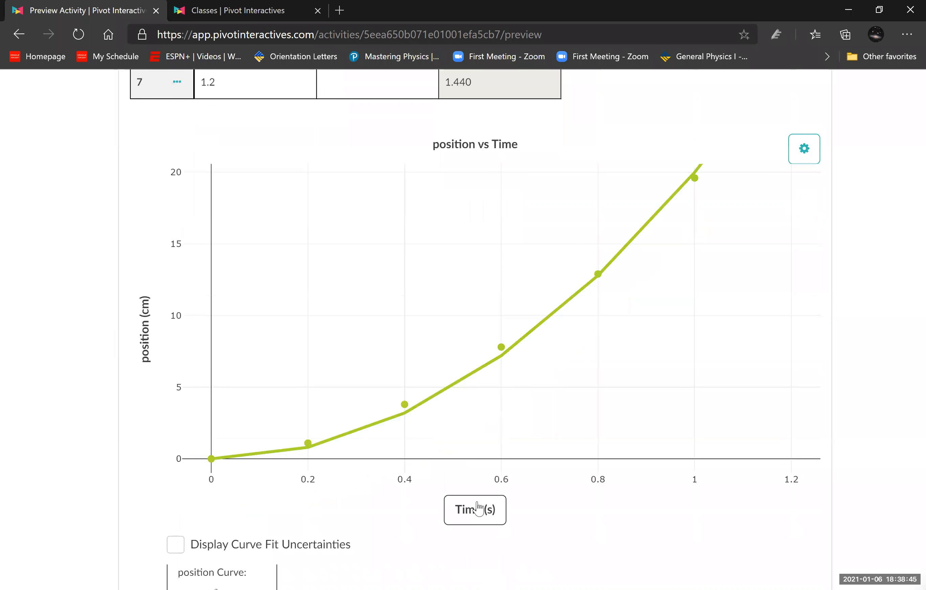
left_click(479, 507)
left_click(405, 366)
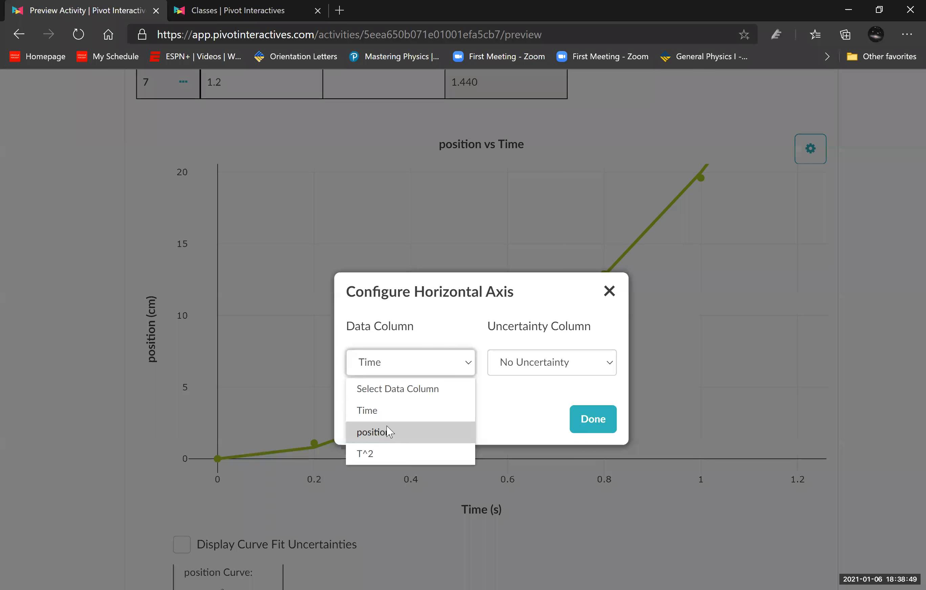
left_click(366, 453)
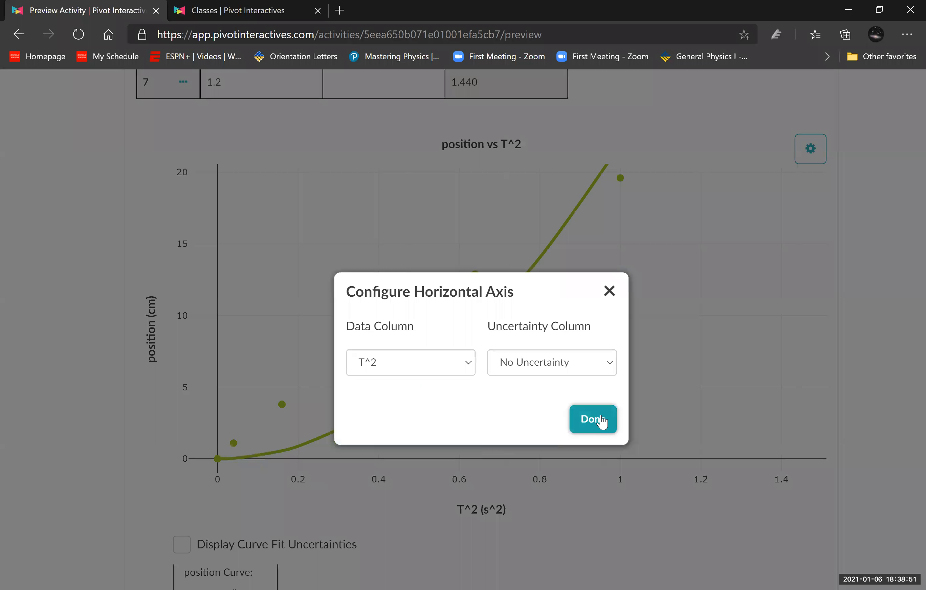
left_click(614, 413)
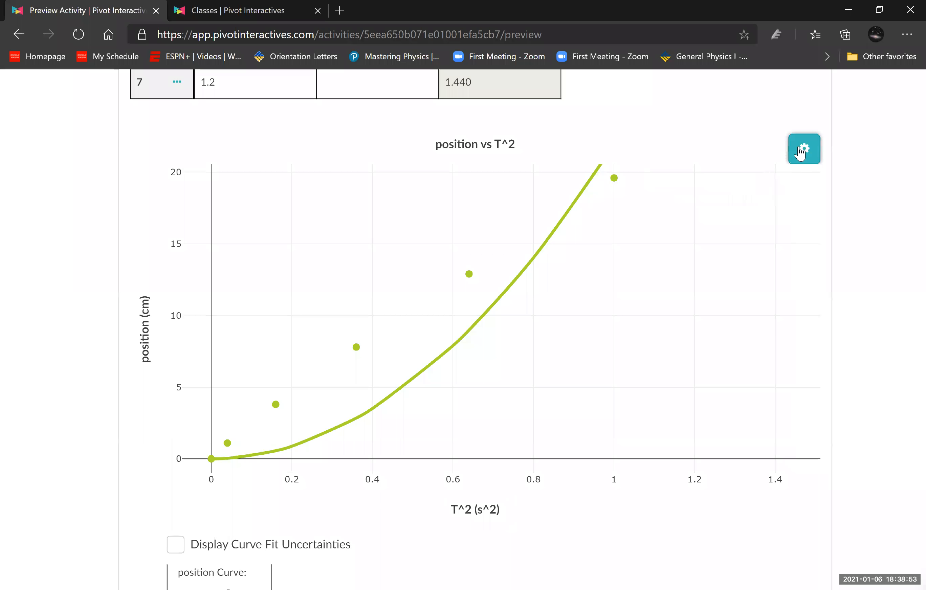
- Set the position curve fit to Proportional (y = Ax) on the position vs T^2 graph and check the fit equation
left_click(803, 149)
left_click(765, 188)
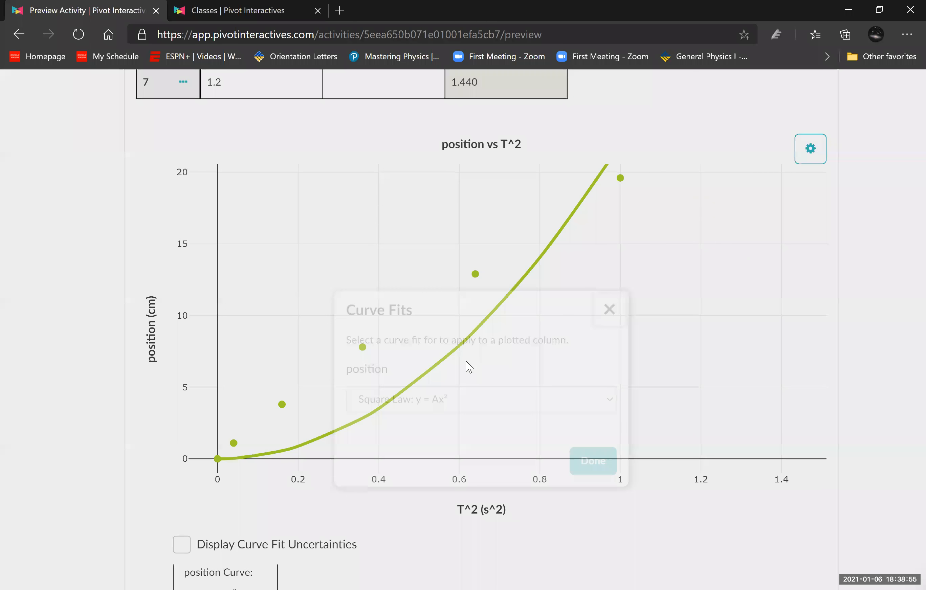
left_click(469, 368)
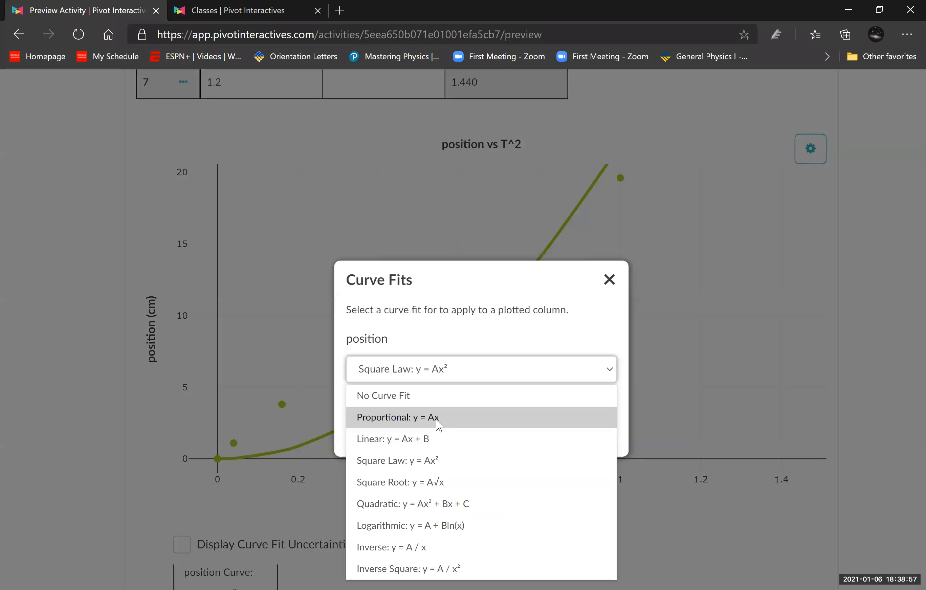
left_click(438, 425)
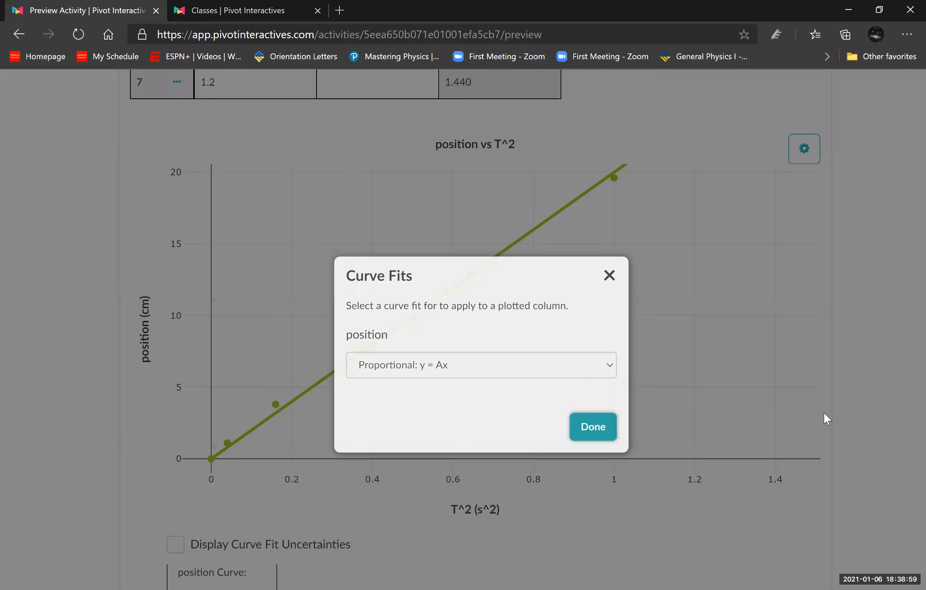
left_click(823, 411)
scroll(851, 410, "down", 2)
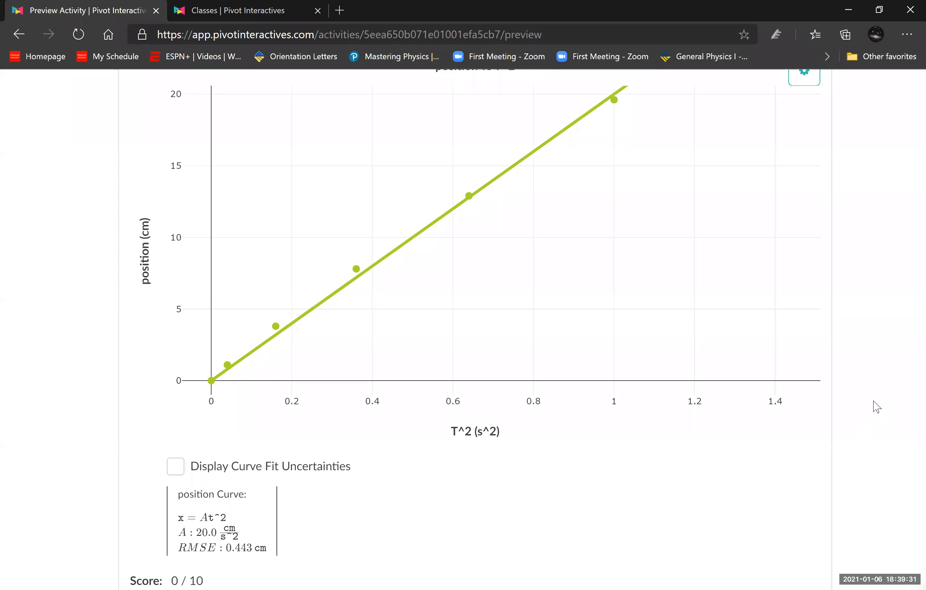
scroll(876, 407, "up", 2)
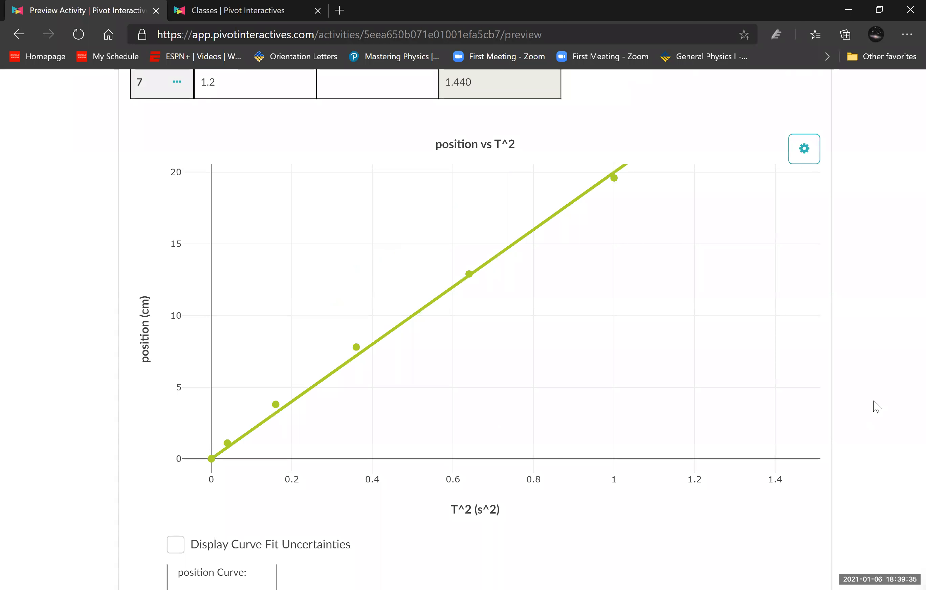
- Plot the Time column on the graph's horizontal axis in place of T^2
scroll(863, 384, "up", 6)
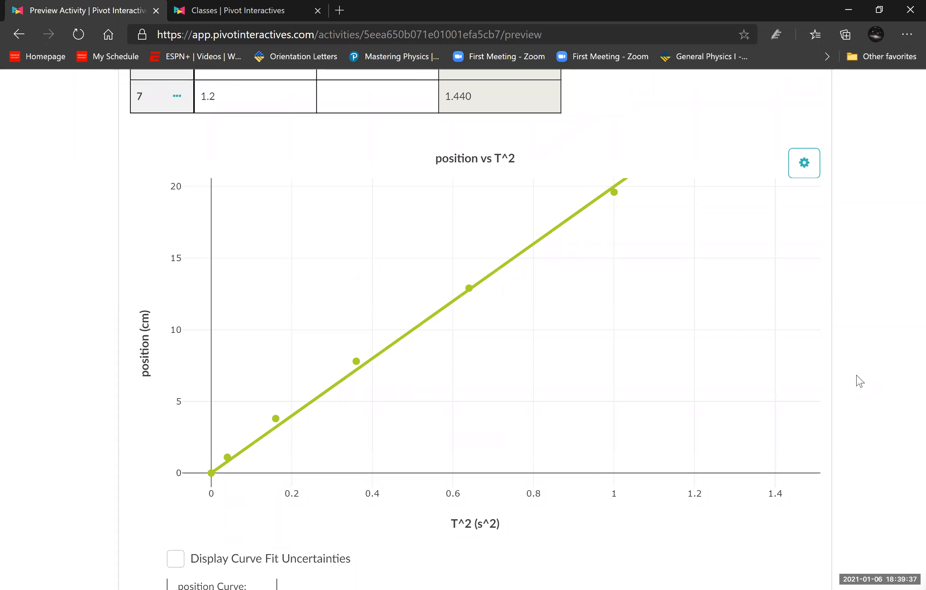
scroll(860, 382, "down", 4)
scroll(860, 381, "down", 2)
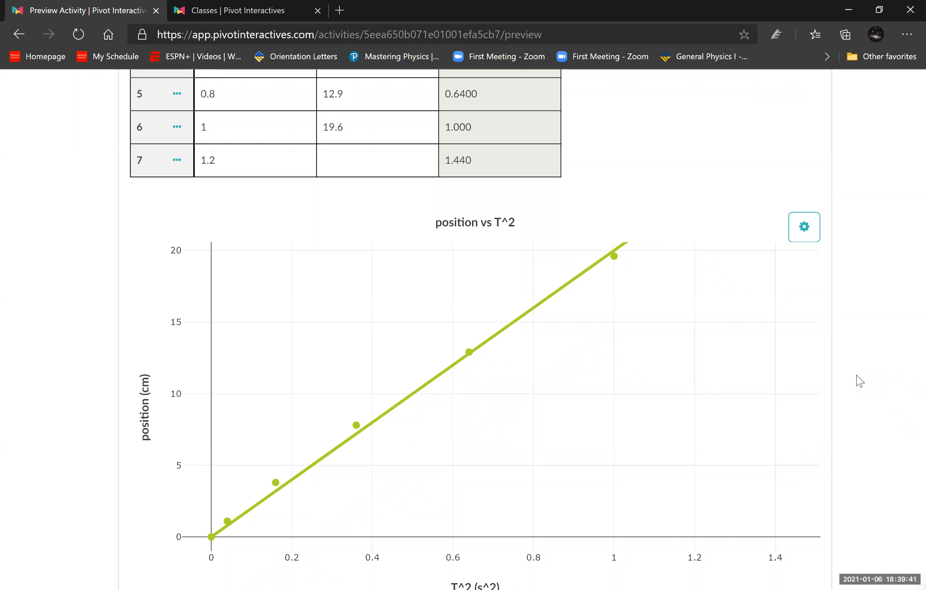
scroll(868, 395, "down", 2)
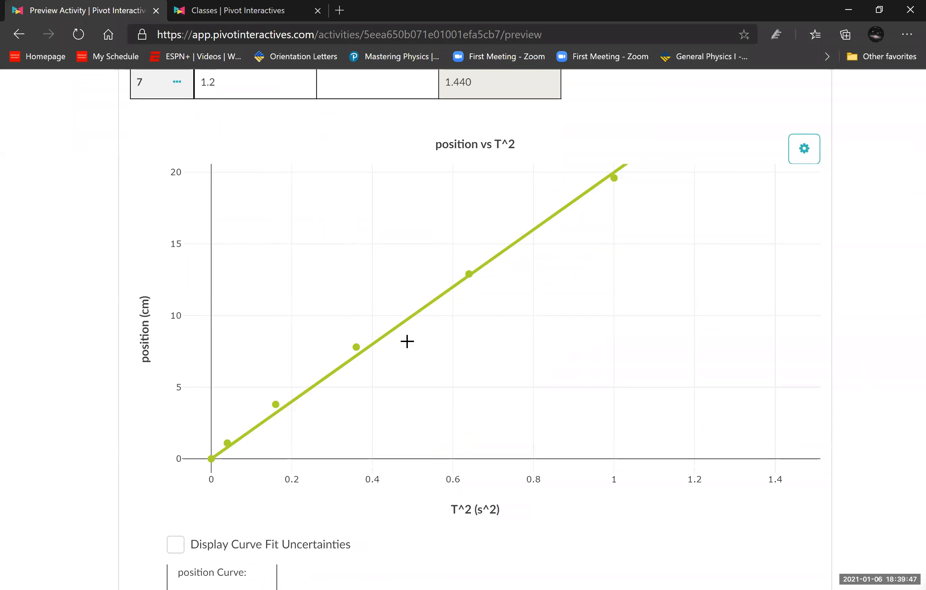
left_click(493, 511)
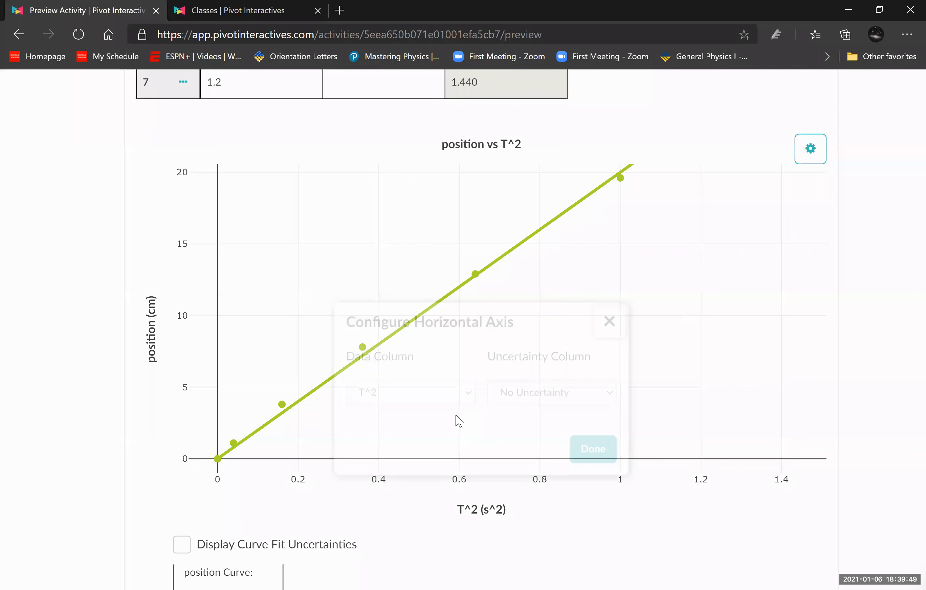
left_click(450, 374)
left_click(412, 402)
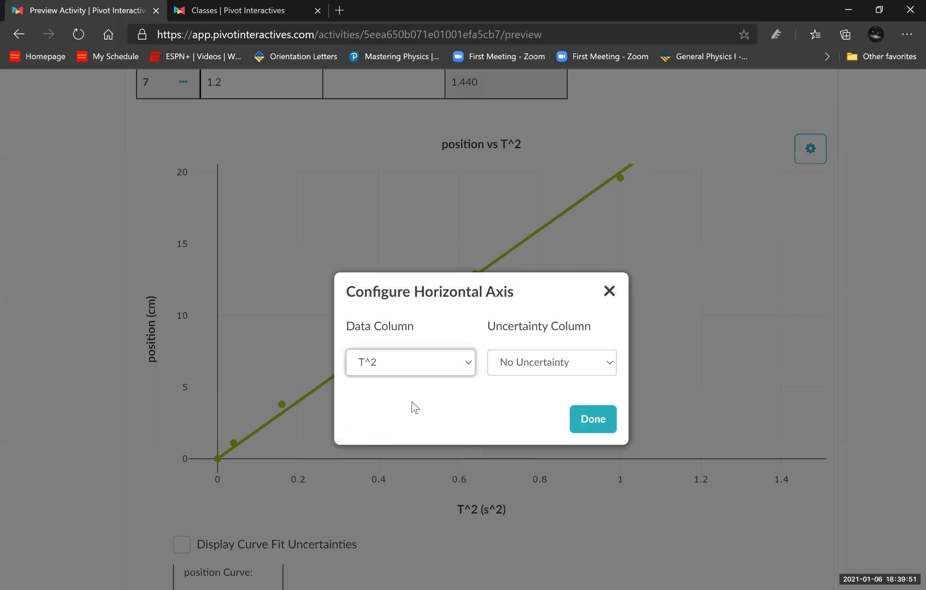
left_click(588, 419)
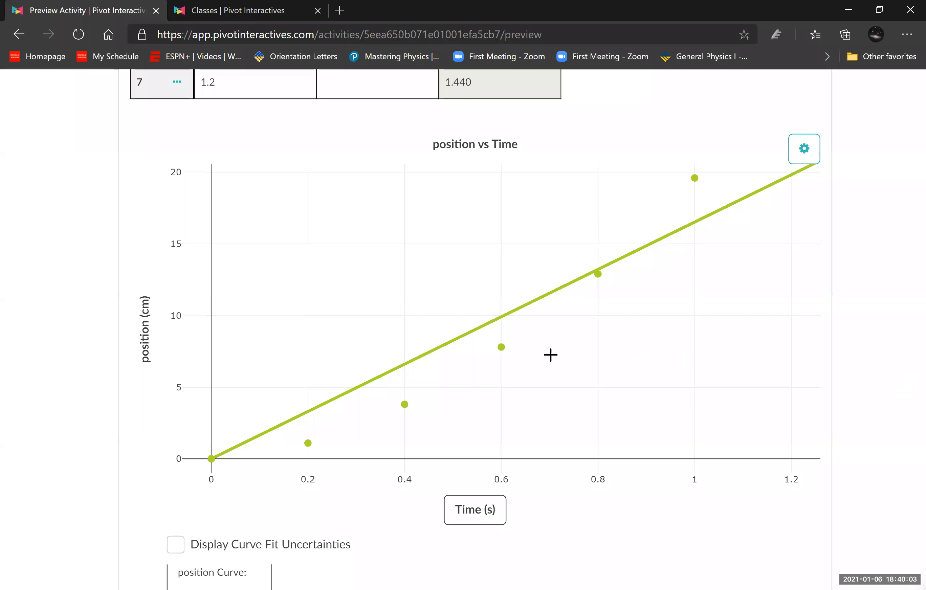
- Insert a new data column to the right of T^2 and name it velocity
scroll(497, 277, "up", 8)
left_click(543, 129)
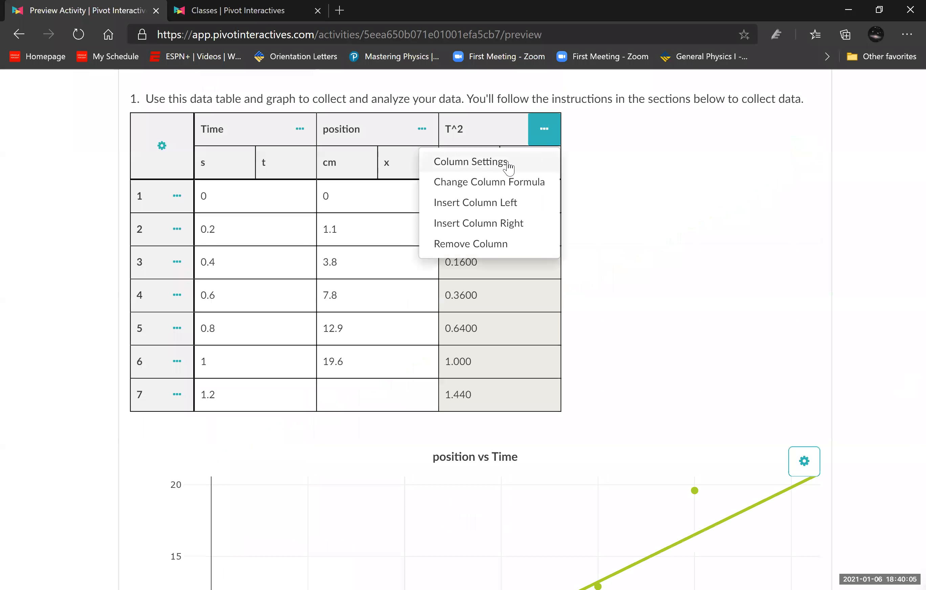
left_click(517, 223)
left_click(616, 127)
type("v")
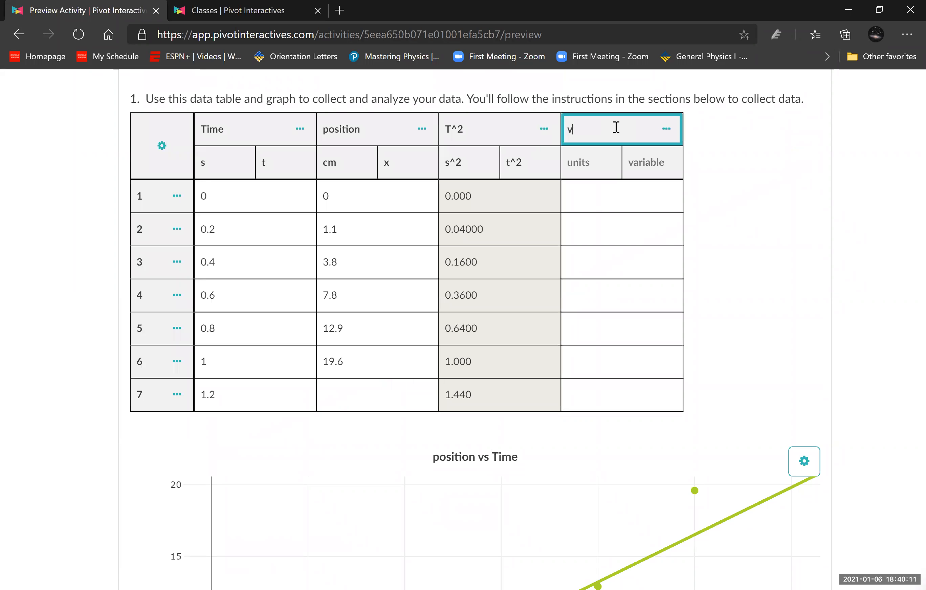
type("elocity")
key("Tab")
- Set the velocity column's units to cm/s and its variable to v
type("x")
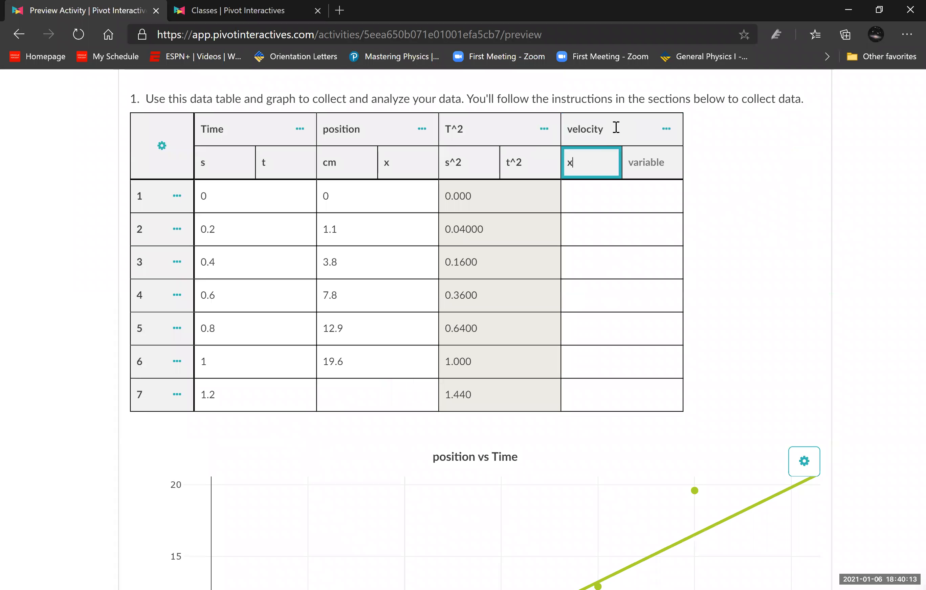
type("m/s")
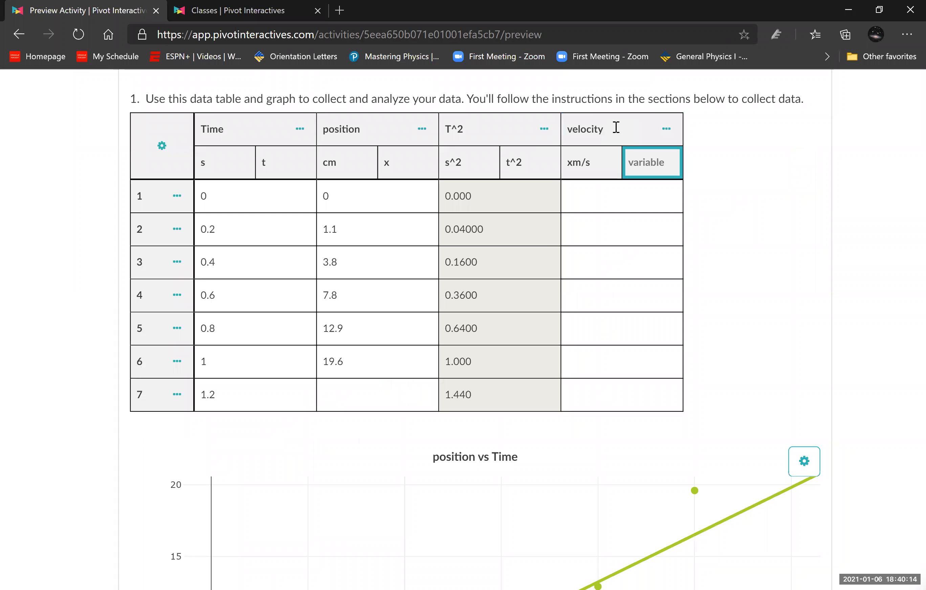
double_click(577, 160)
type("cm")
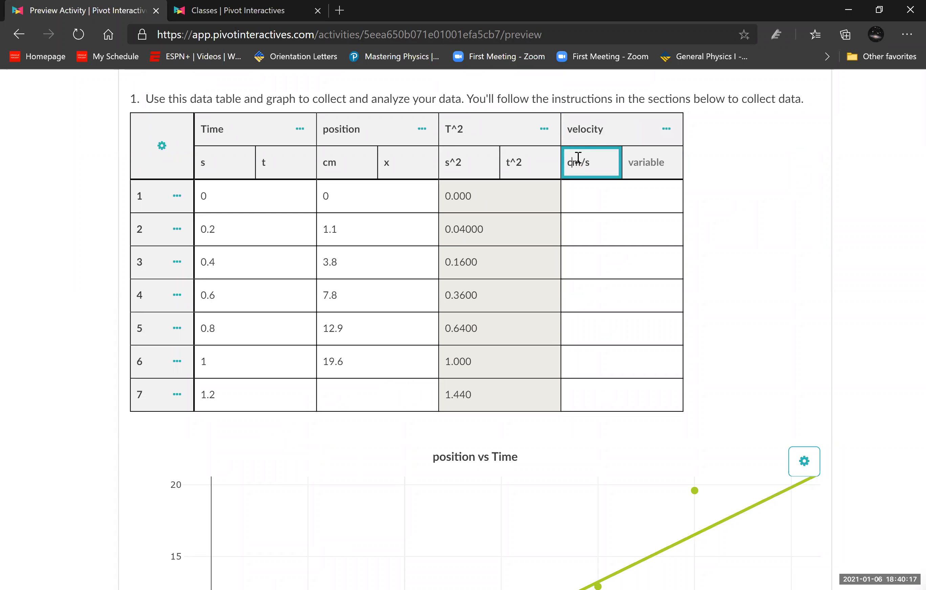
left_click(634, 162)
type("v")
left_click(721, 289)
- Switch to Microsoft Whiteboard and review the sketches of x vs t tangent slopes and the v vs t graph
scroll(675, 320, "down", 8)
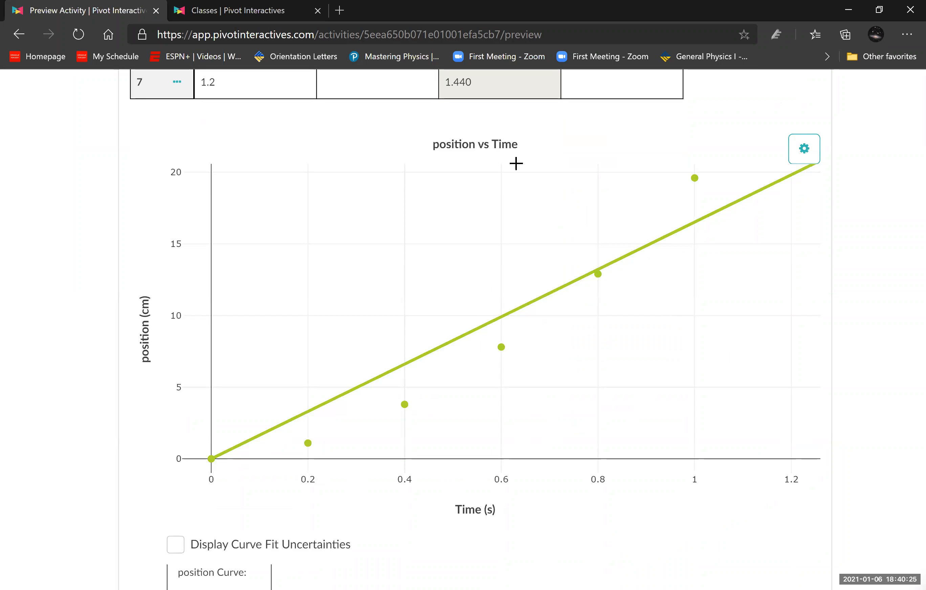
left_click(549, 91)
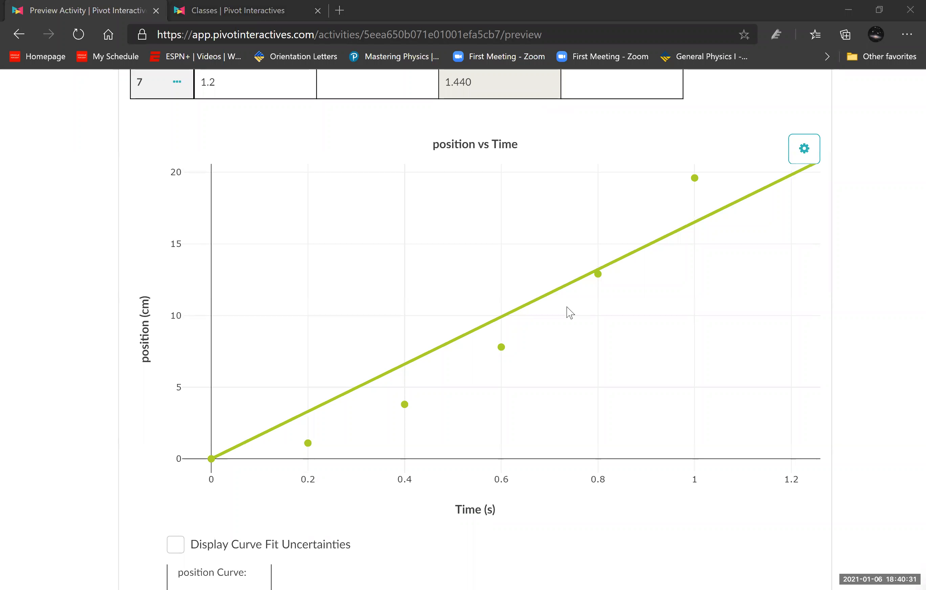
left_click(763, 288)
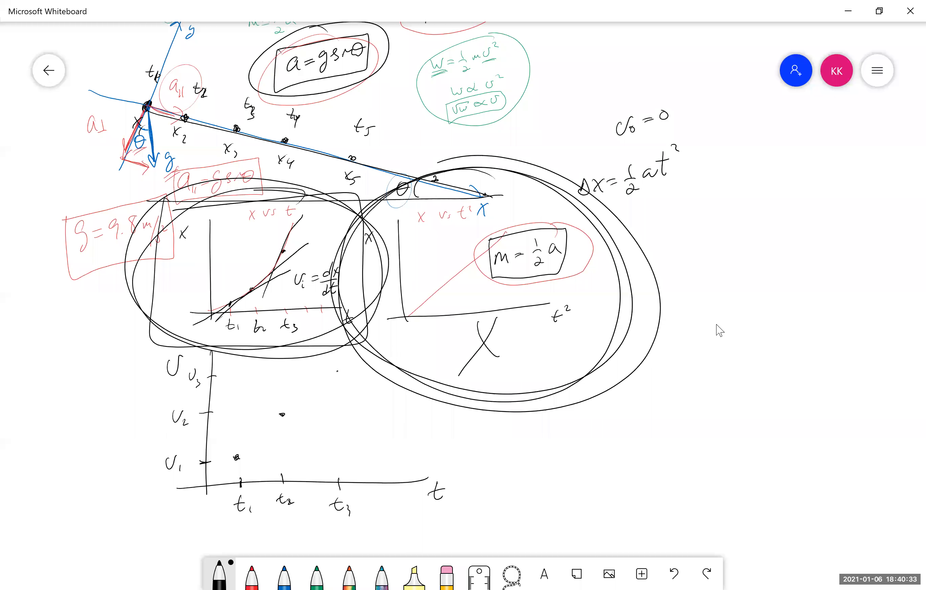
scroll(275, 329, "down", 2)
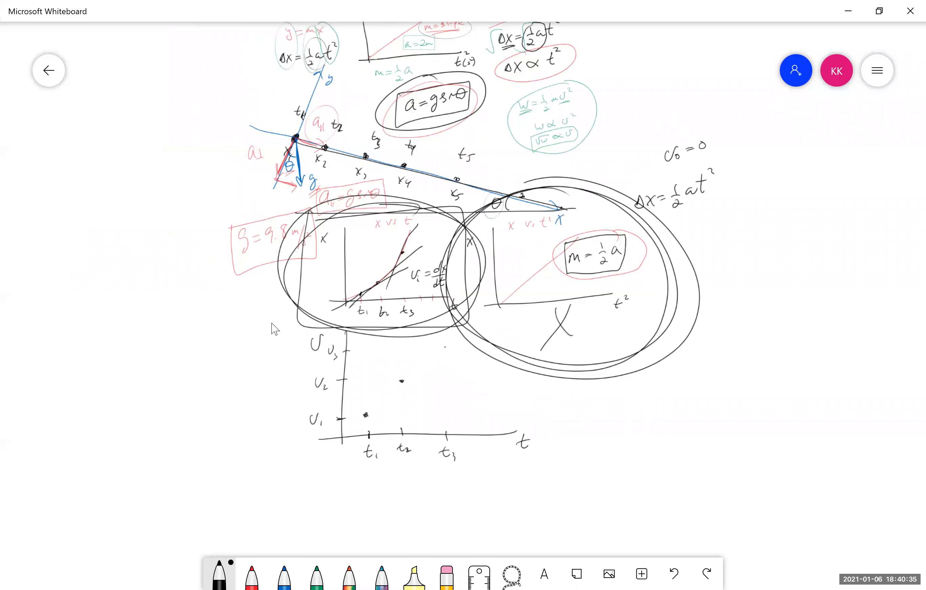
left_click_drag(379, 363, 288, 381)
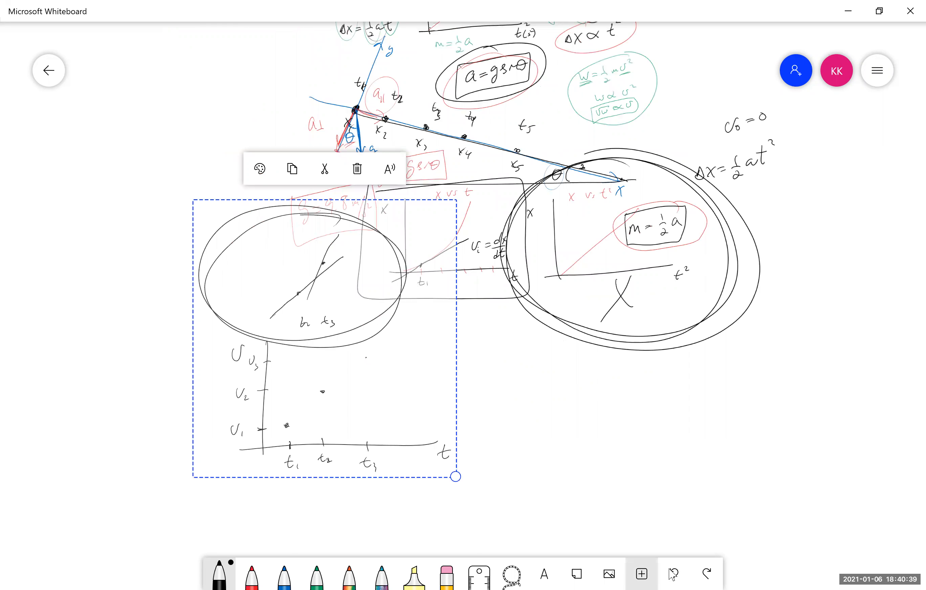
key("ctrl+z")
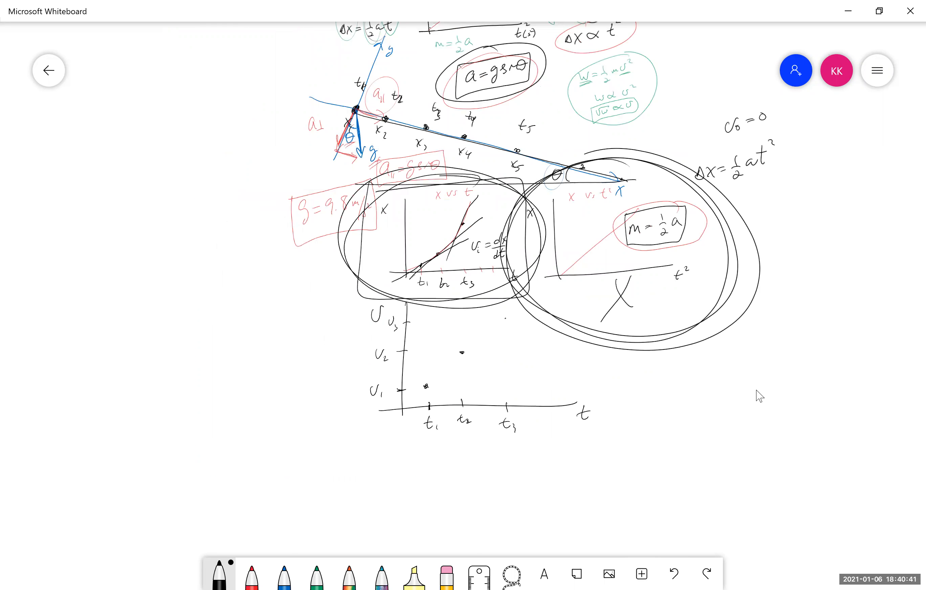
scroll(756, 389, "down", 1)
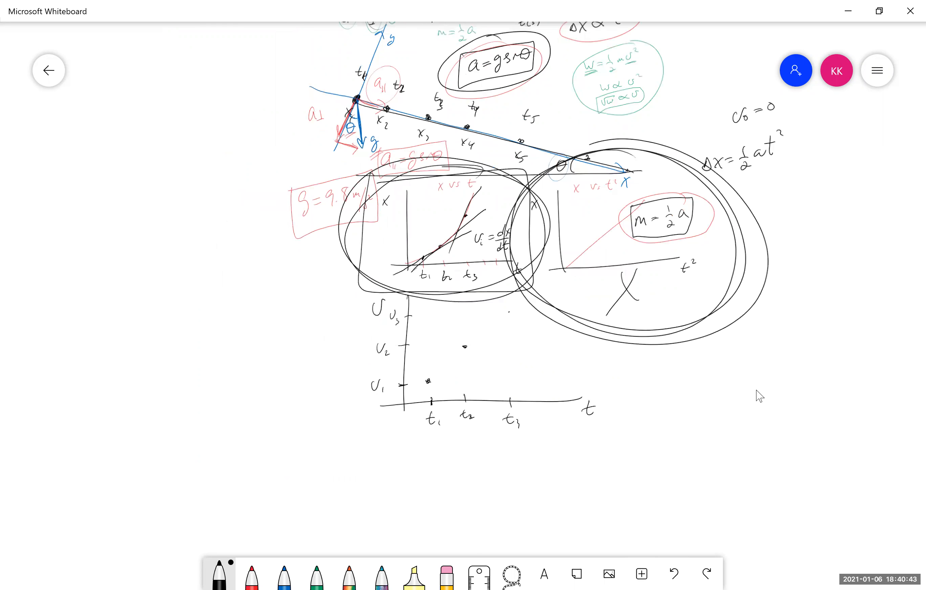
scroll(756, 390, "up", 3)
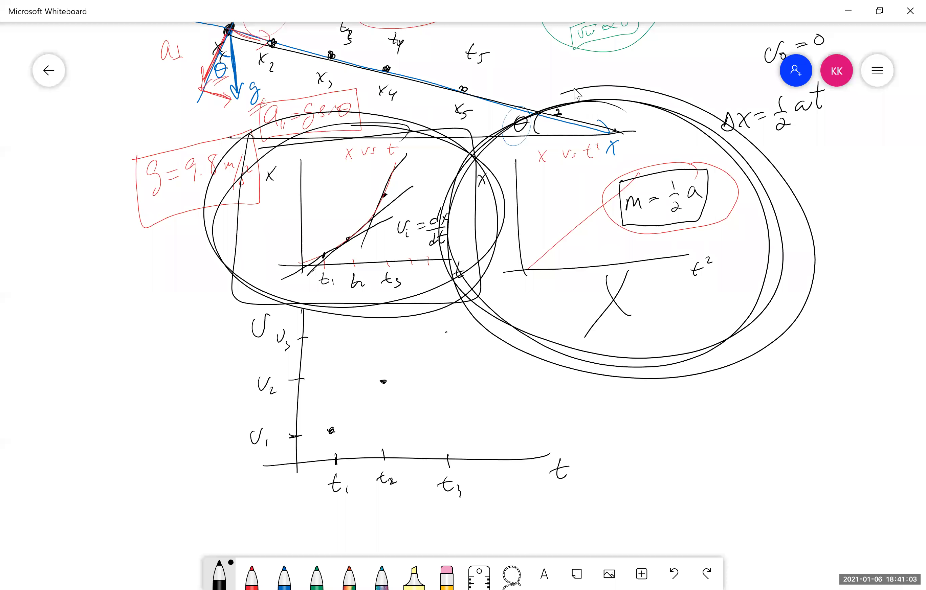
- Return to Pivot Interactives and exclude the 1, 0.8, 0.6 and 0.4 s points from the position vs Time fit
key("alt+Tab")
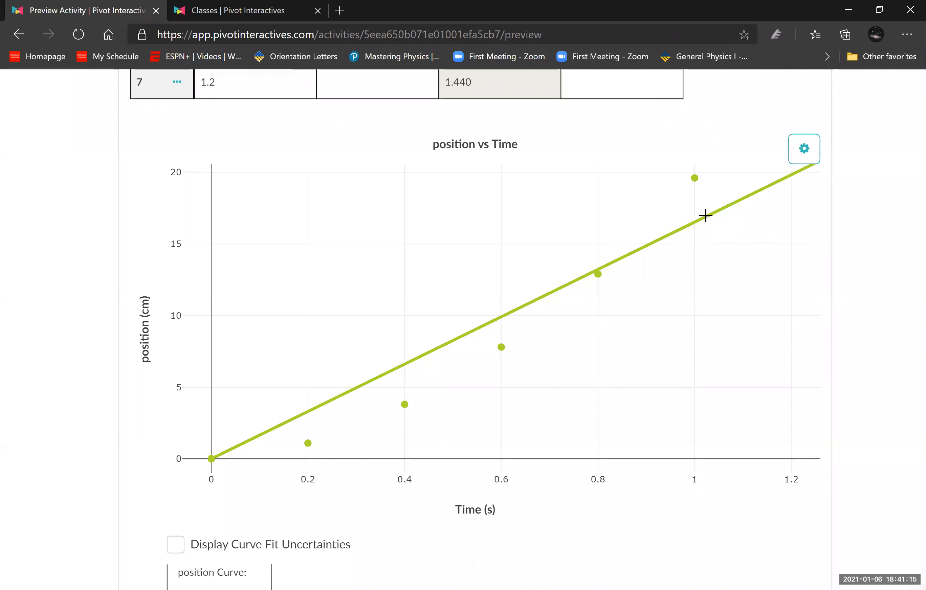
mouse_move(688, 179)
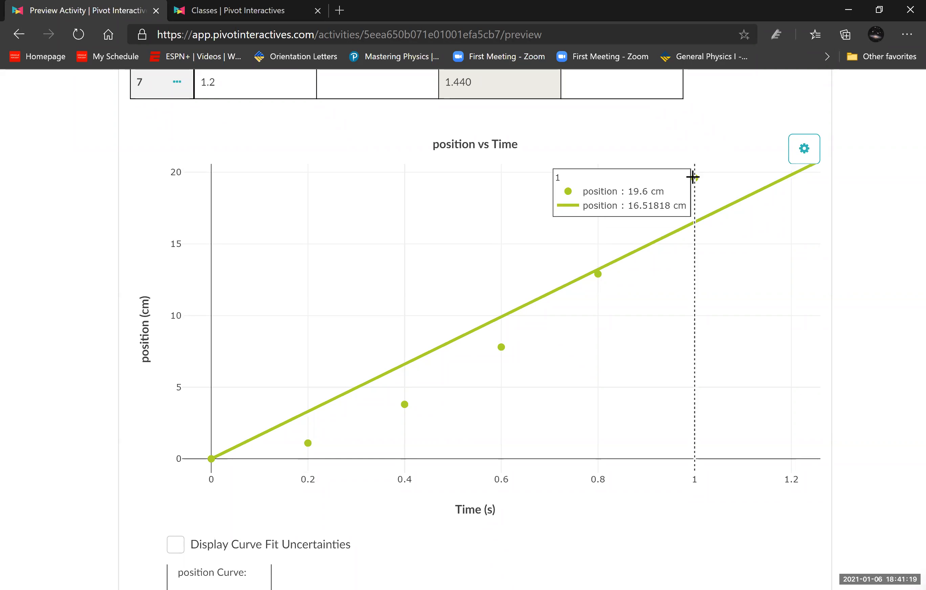
left_click(693, 177)
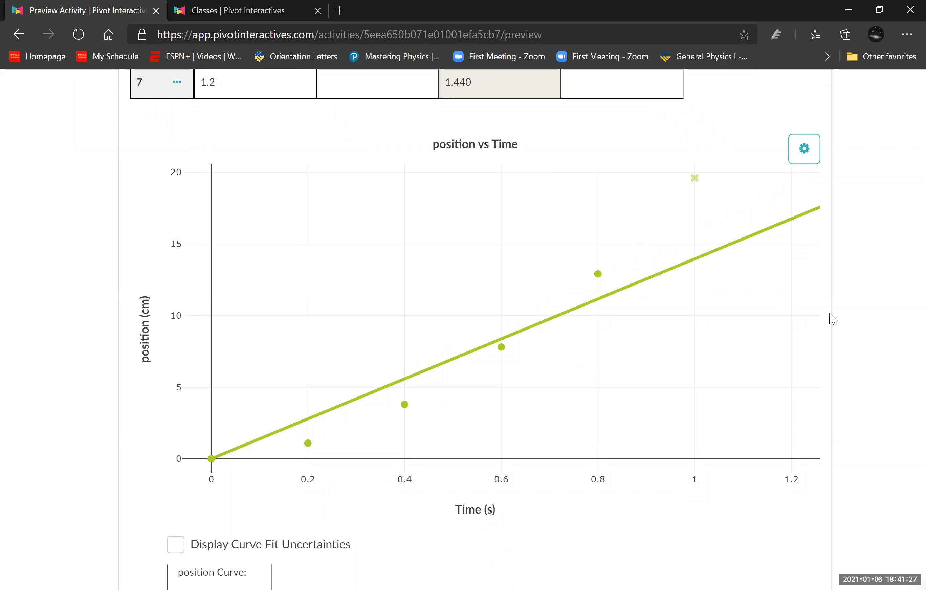
mouse_move(595, 274)
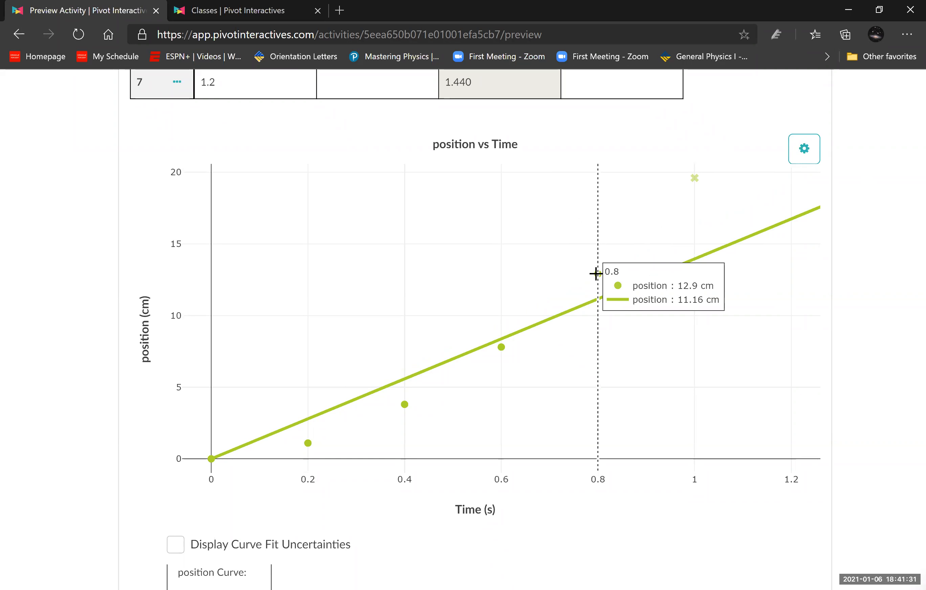
left_click(599, 274)
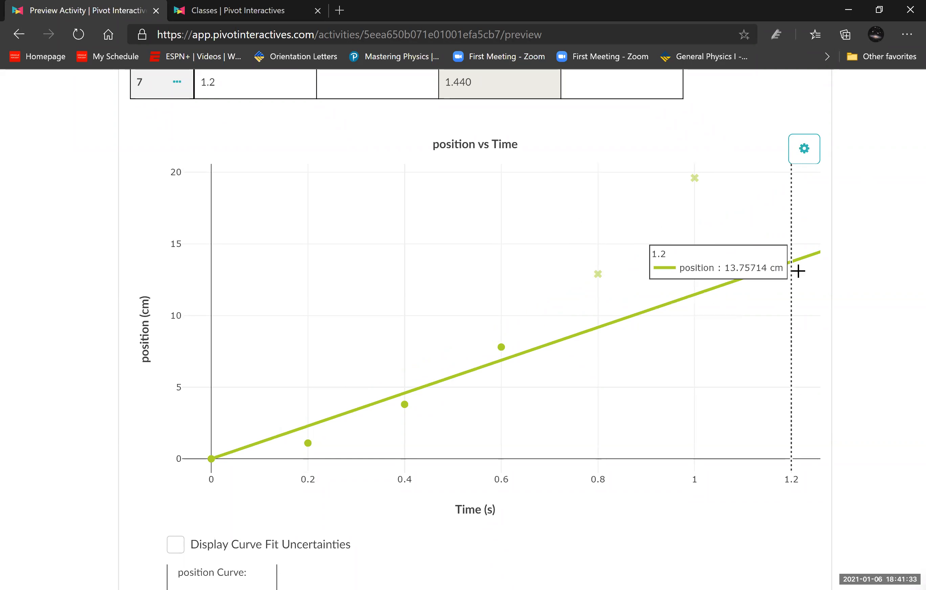
left_click(500, 349)
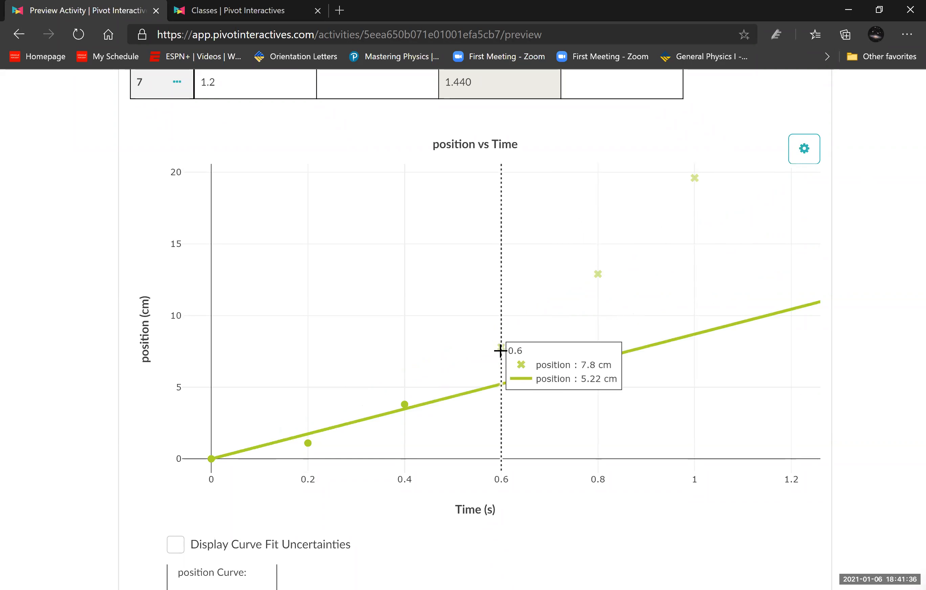
left_click(405, 405)
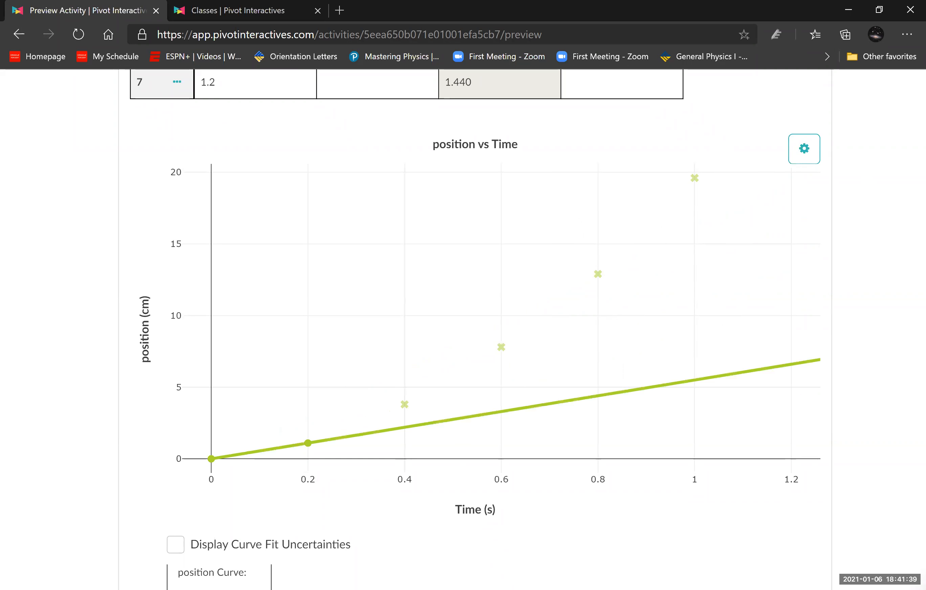
- Read the slope A of the position fit and enter it as the velocity in the 0.2 s row
mouse_move(295, 448)
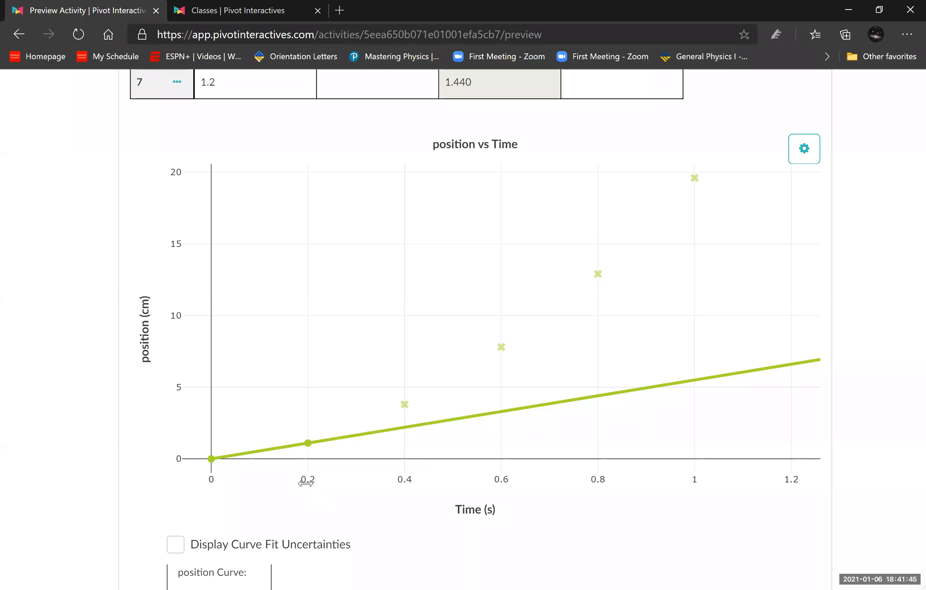
scroll(41, 436, "down", 4)
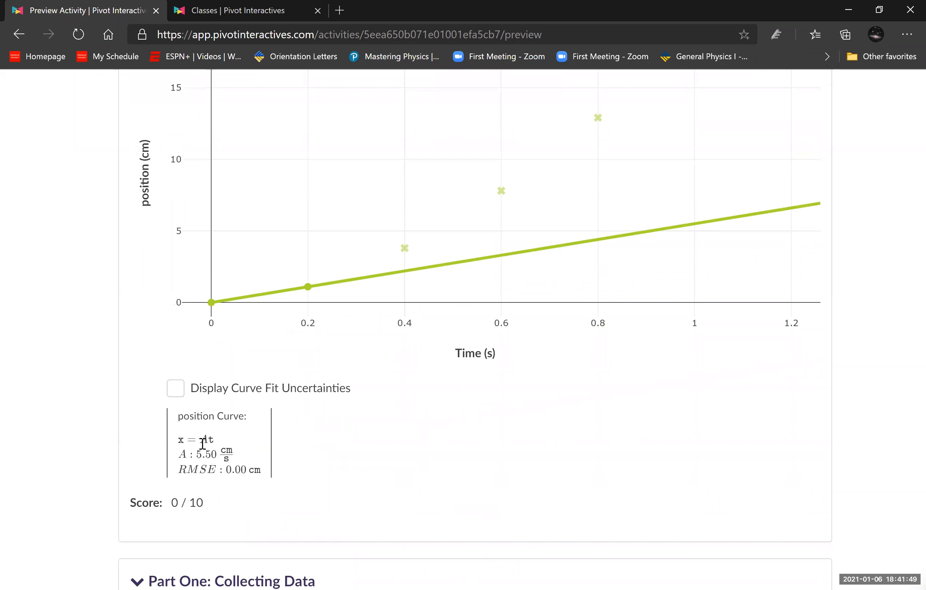
left_click_drag(197, 459, 218, 454)
mouse_move(304, 288)
scroll(406, 408, "up", 10)
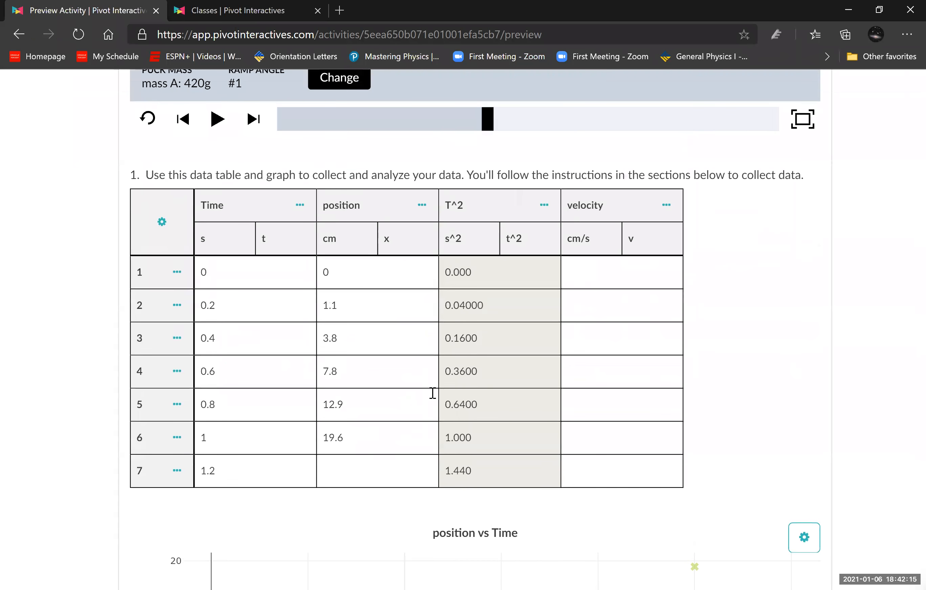
left_click(586, 358)
left_click(588, 384)
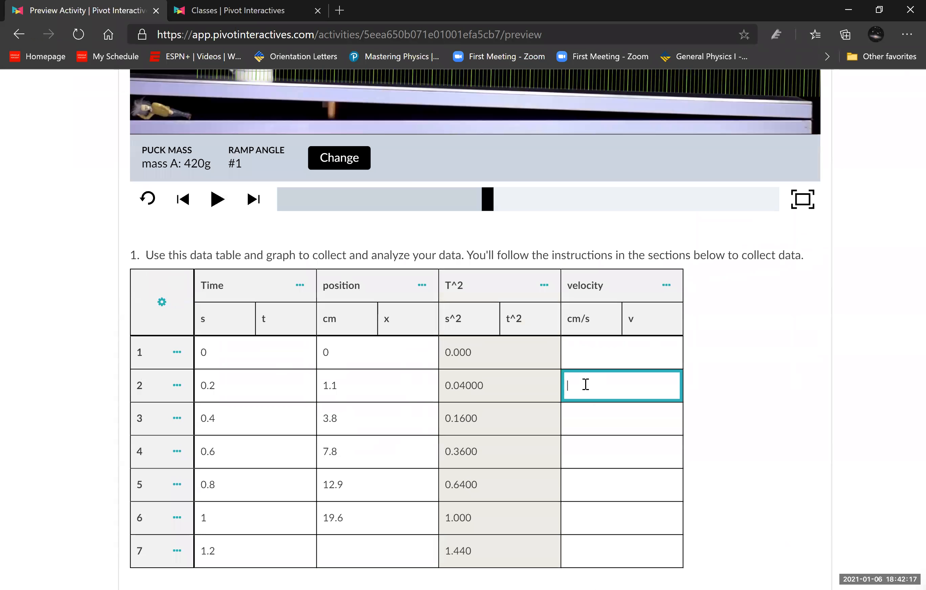
type("5.5")
left_click(718, 418)
- Include the 0.4, 0.6 and 0.8 s points in the position vs Time fit and exclude the 0 s point
scroll(720, 416, "down", 6)
scroll(720, 416, "down", 5)
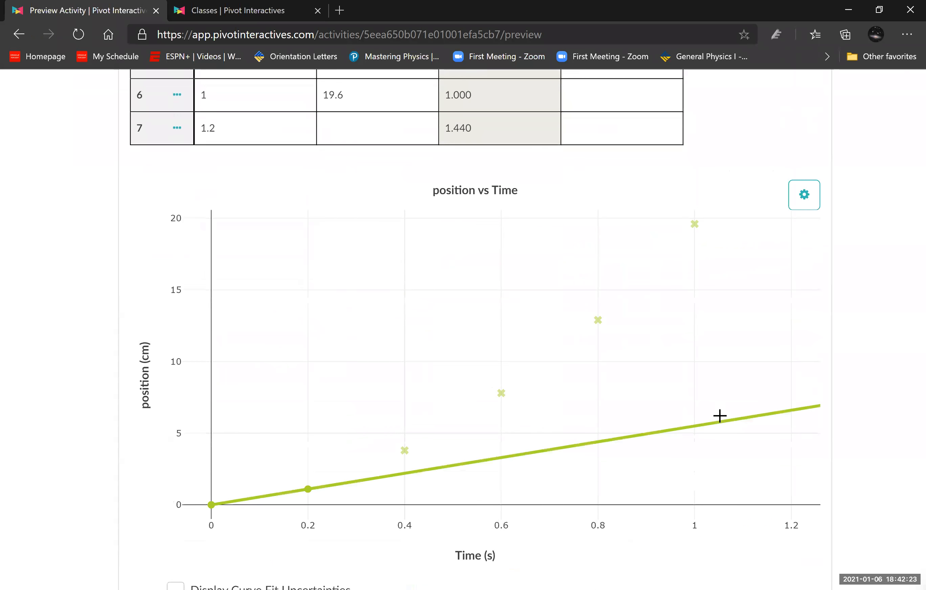
scroll(614, 437, "up", 2)
scroll(523, 423, "up", 2)
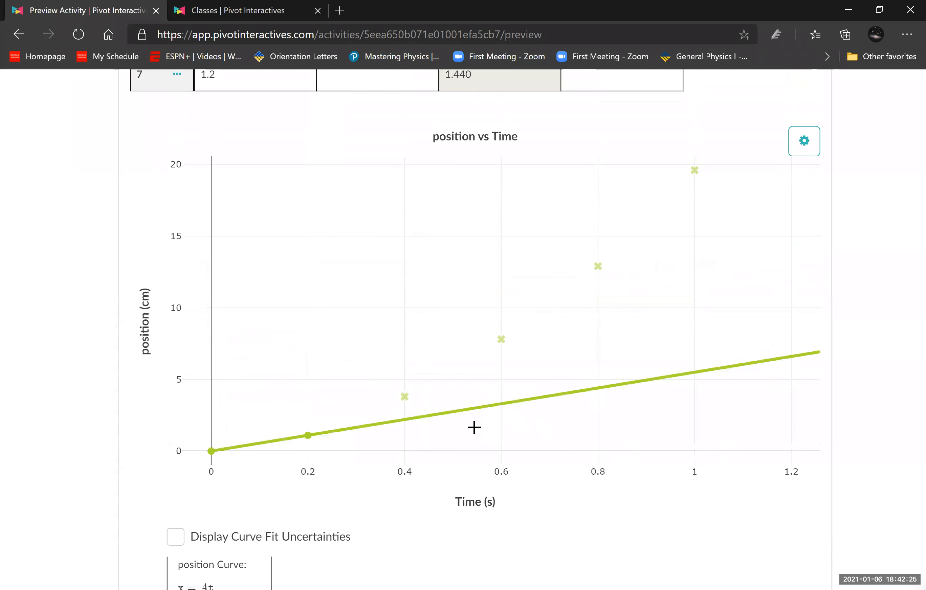
mouse_move(404, 407)
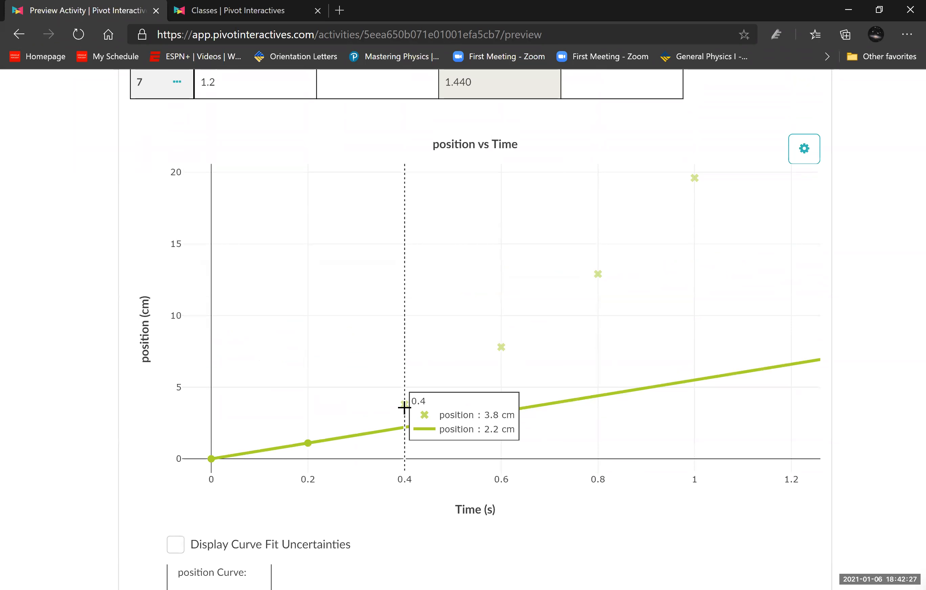
mouse_move(203, 461)
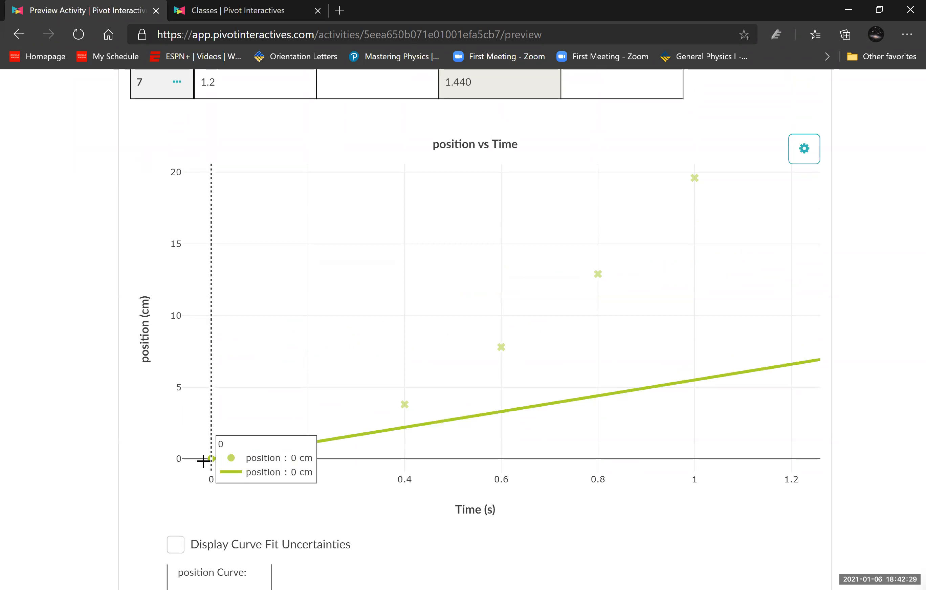
mouse_move(514, 399)
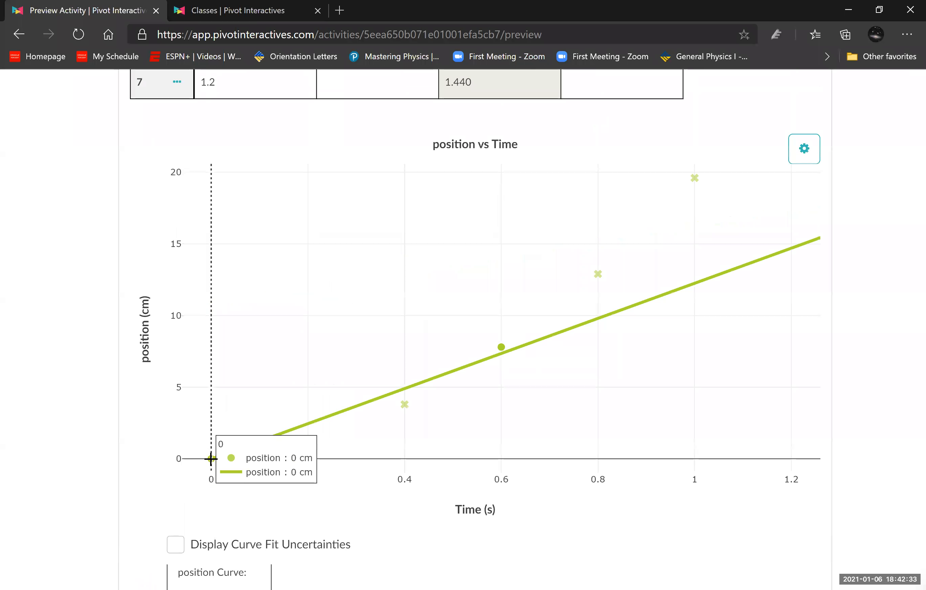
mouse_move(278, 454)
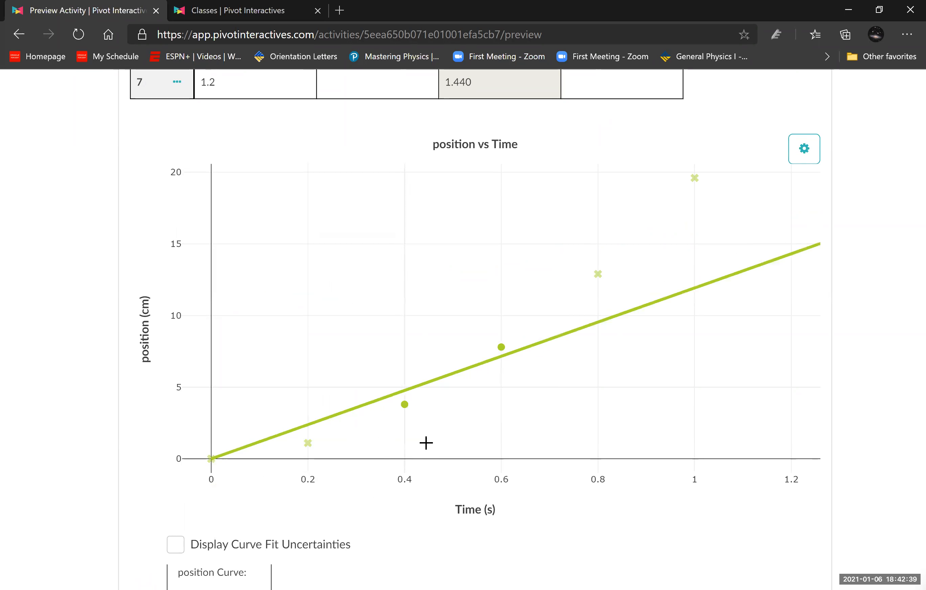
mouse_move(598, 276)
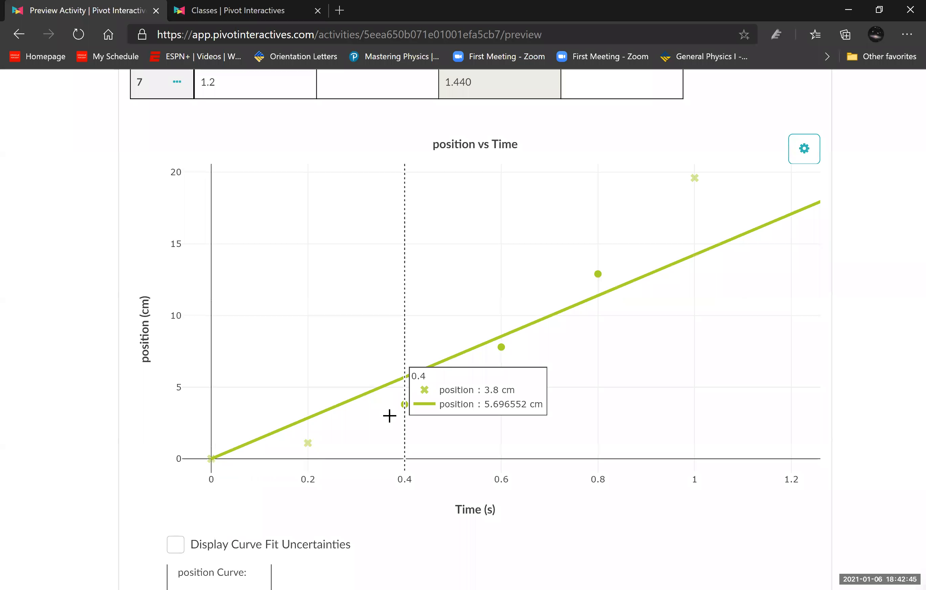
mouse_move(311, 454)
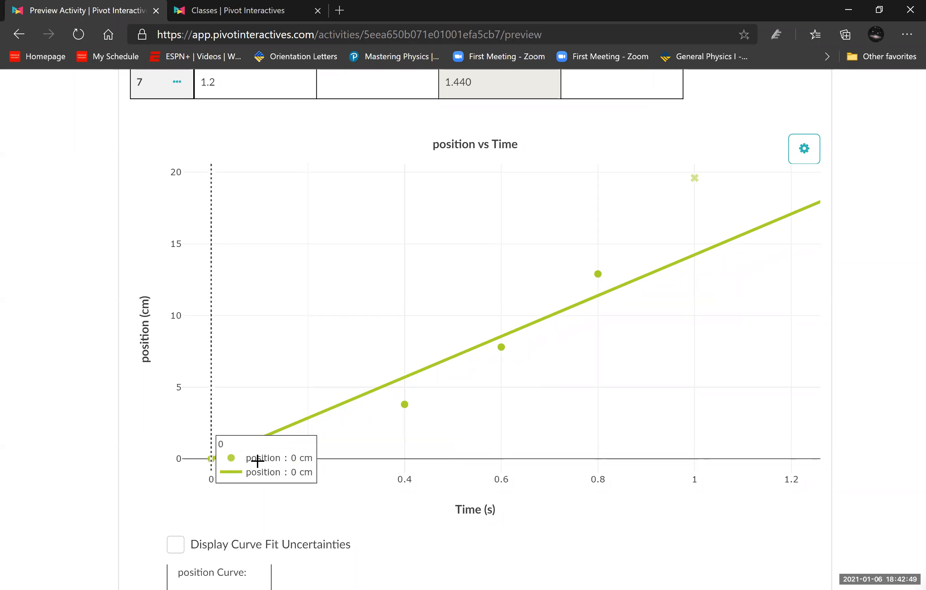
left_click(308, 444)
mouse_move(210, 461)
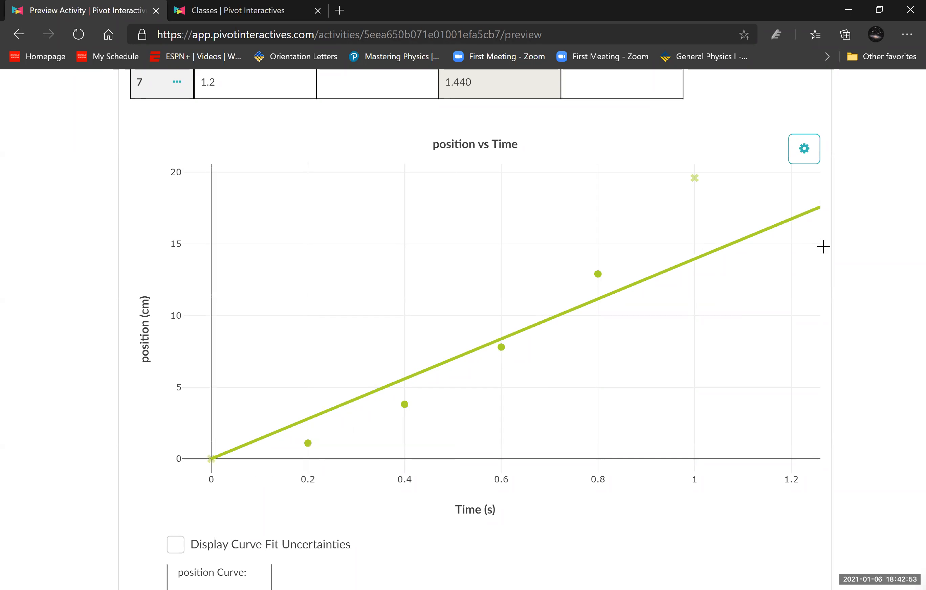
- Change the position curve fit to Linear: y = Ax + B
left_click(805, 160)
left_click(764, 182)
left_click(430, 373)
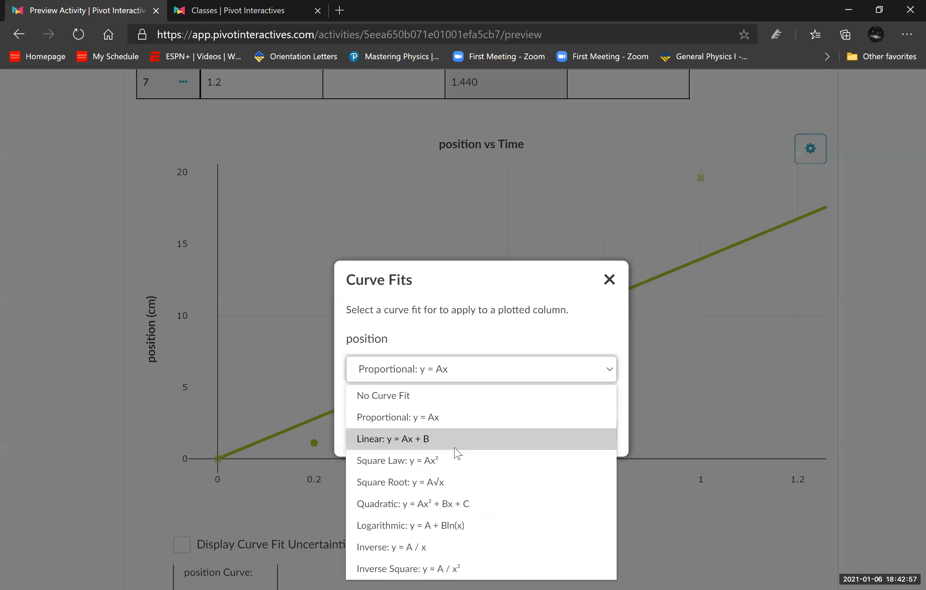
left_click(456, 439)
left_click(607, 432)
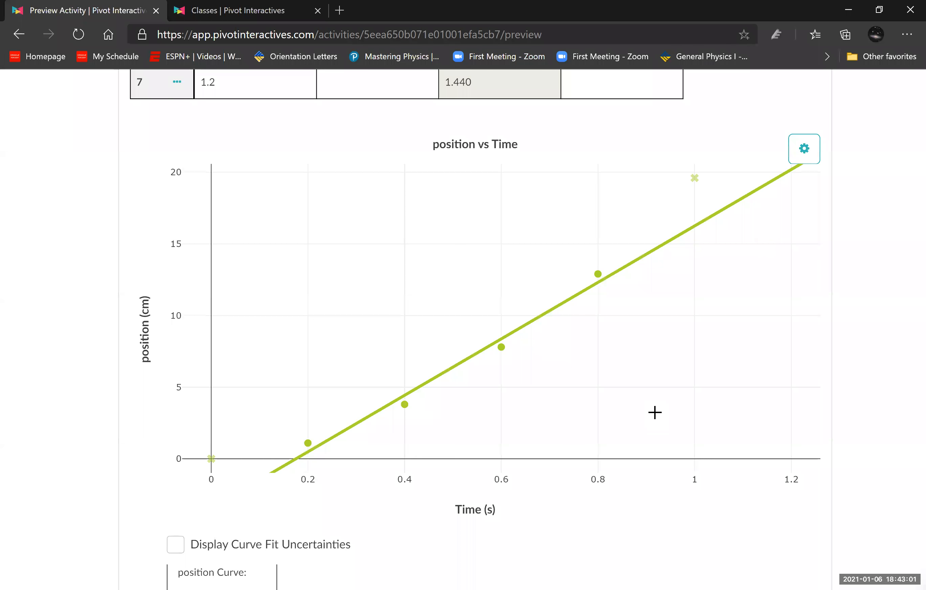
- Exclude the 0.8 and 0.6 s points so the linear fit uses only the 0.2 and 0.4 s points
scroll(95, 433, "down", 2)
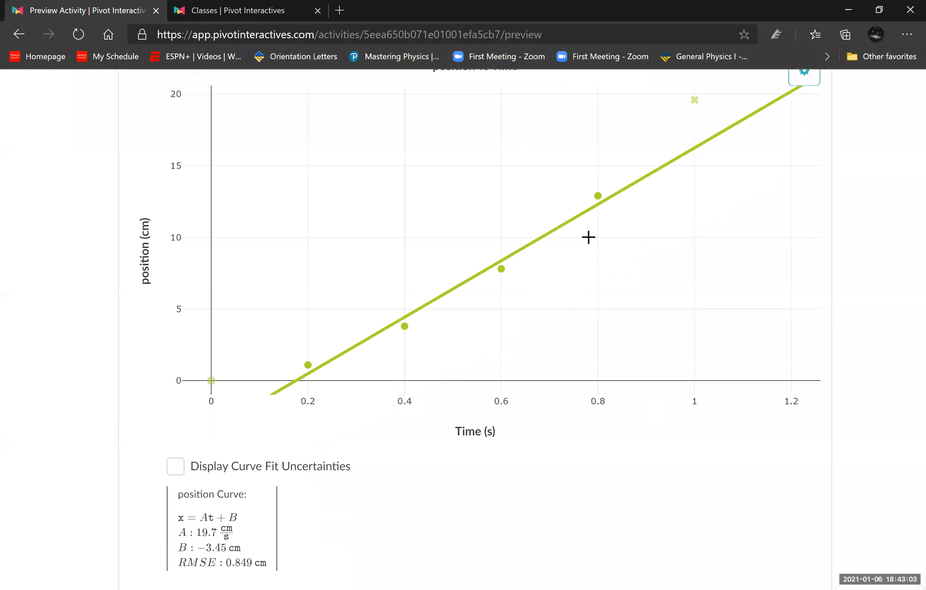
left_click(598, 194)
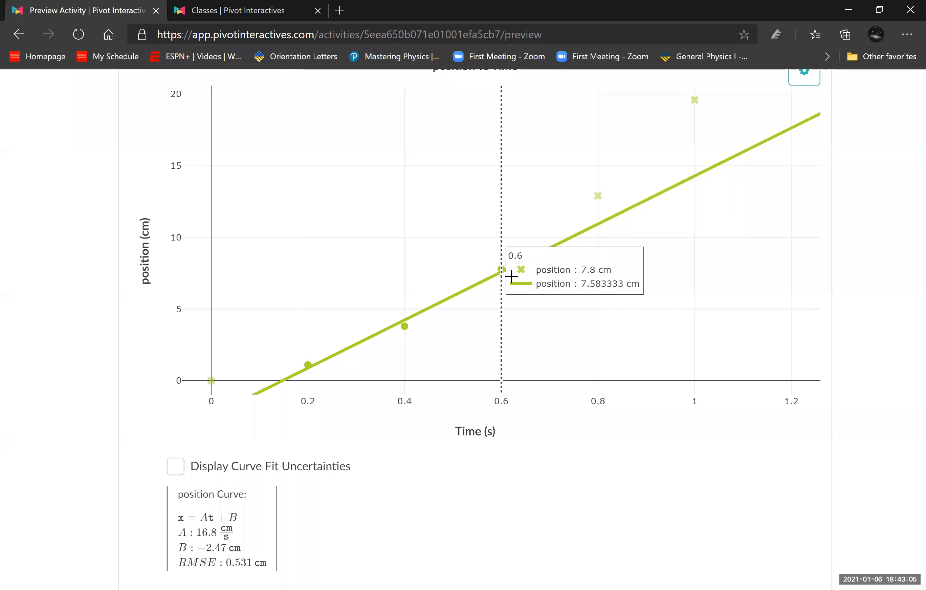
left_click(501, 269)
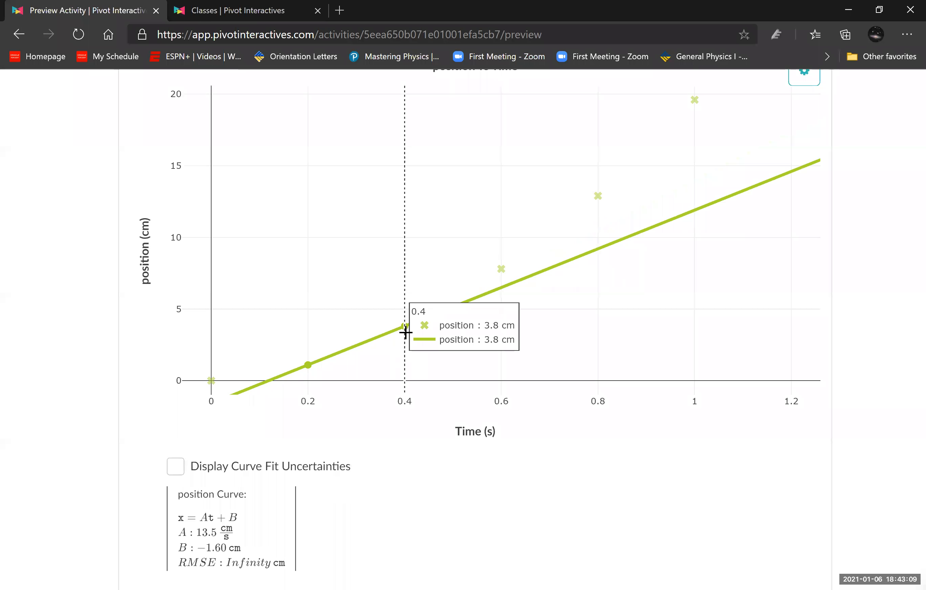
- Read the slope A of the linear fit and enter 13.5 as the velocity in the 0.4 s row
scroll(398, 434, "down", 2)
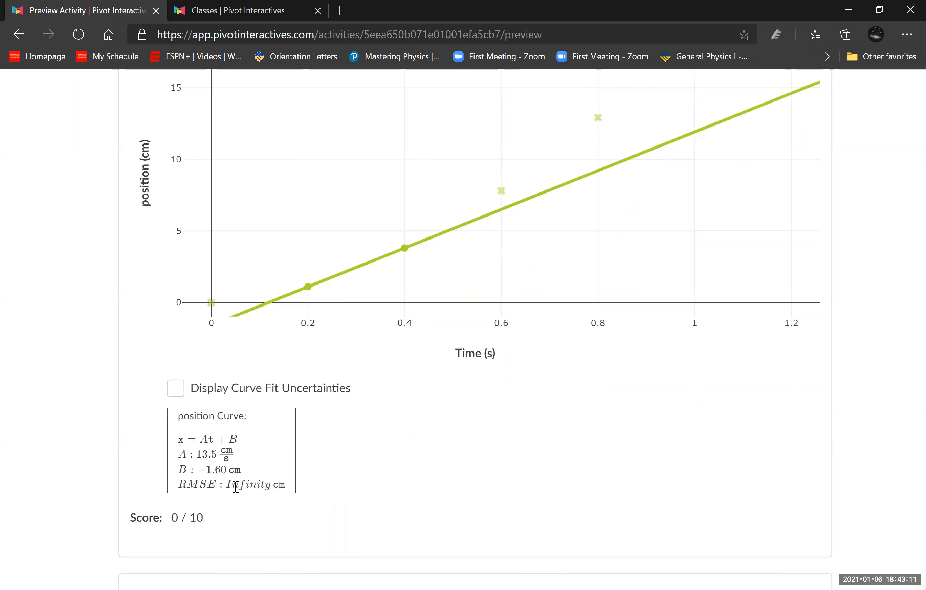
scroll(351, 455, "up", 10)
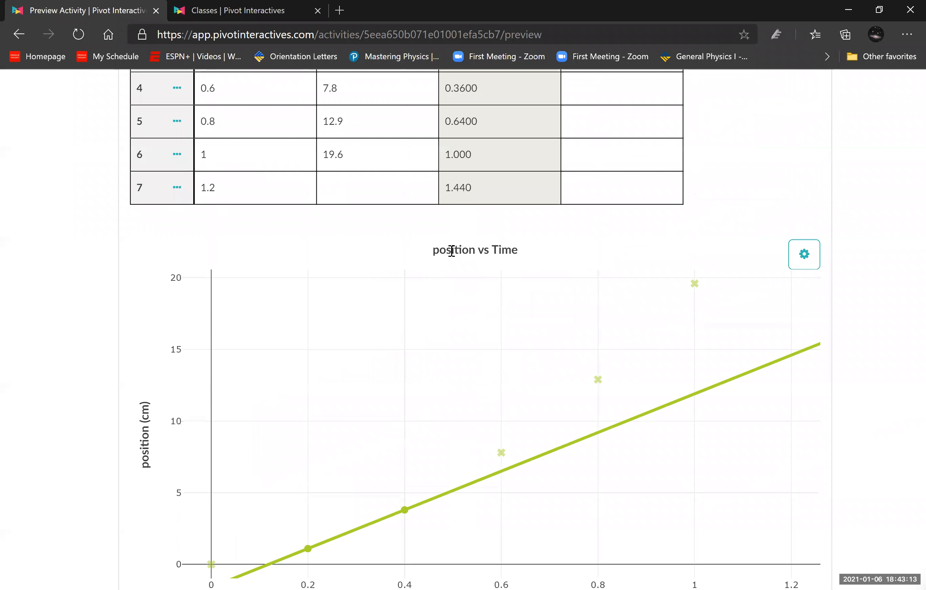
left_click(567, 264)
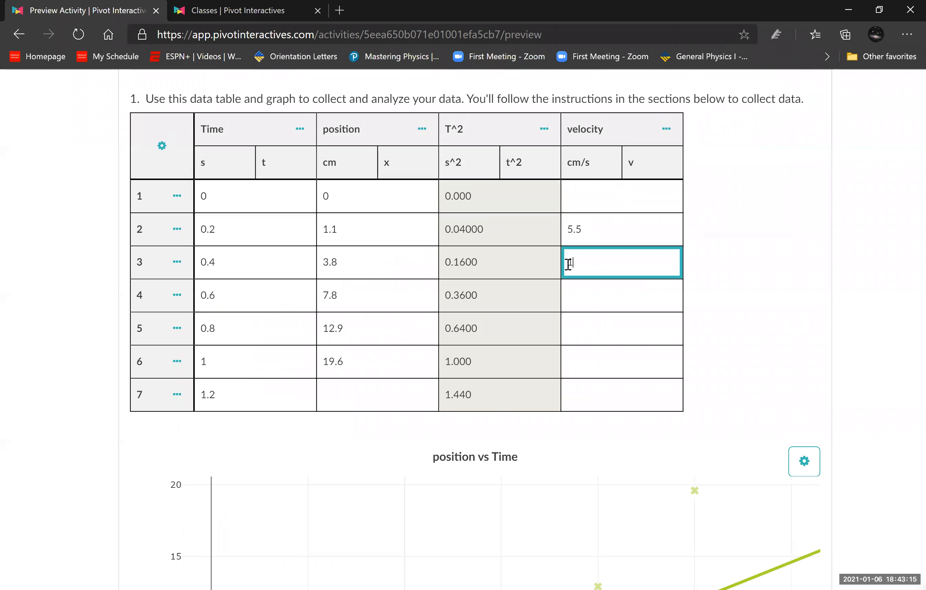
left_click(725, 385)
- Include the 0.6 s point and exclude the 0.2 s point so the fit uses the 0.4 and 0.6 s points
scroll(668, 441, "down", 10)
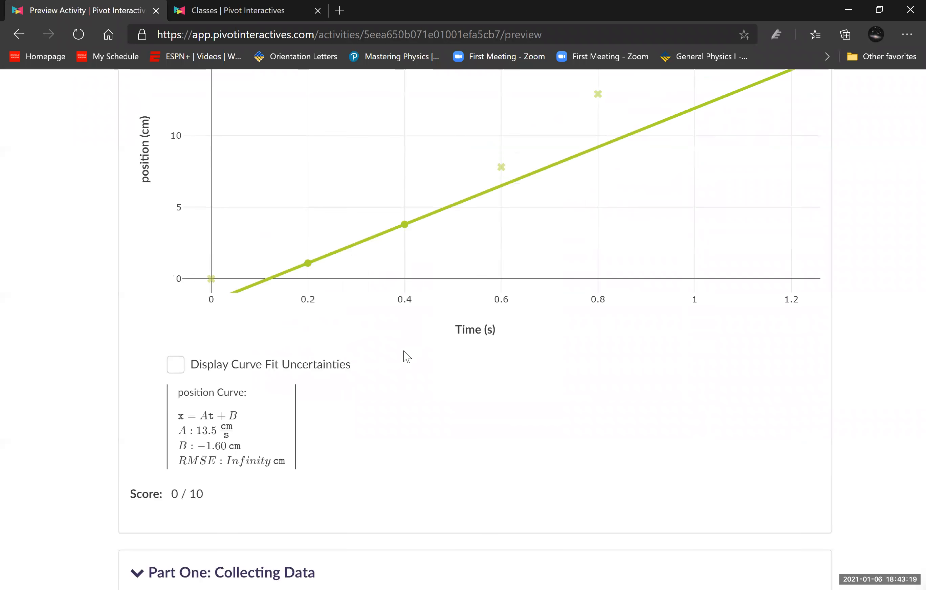
scroll(407, 357, "up", 1)
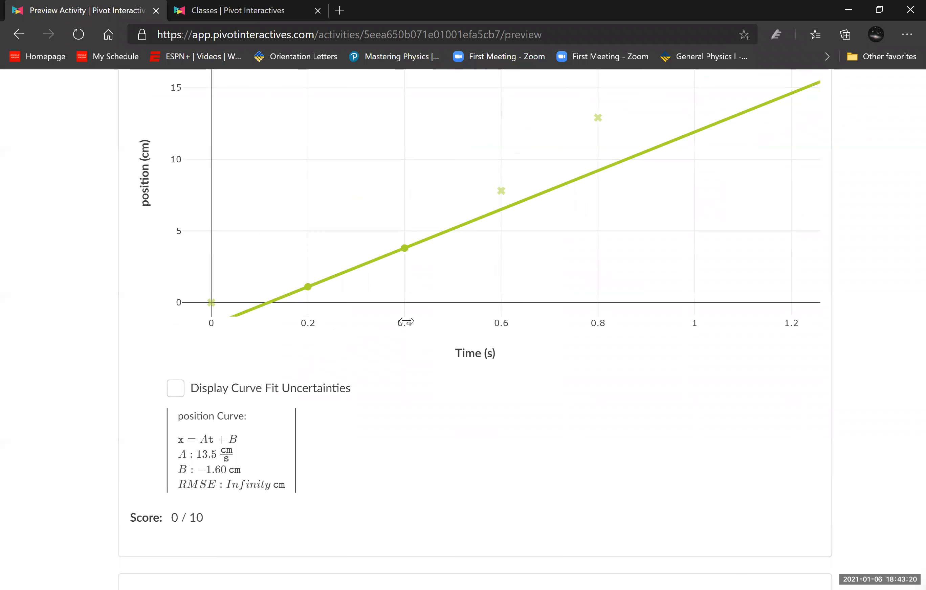
left_click(306, 287)
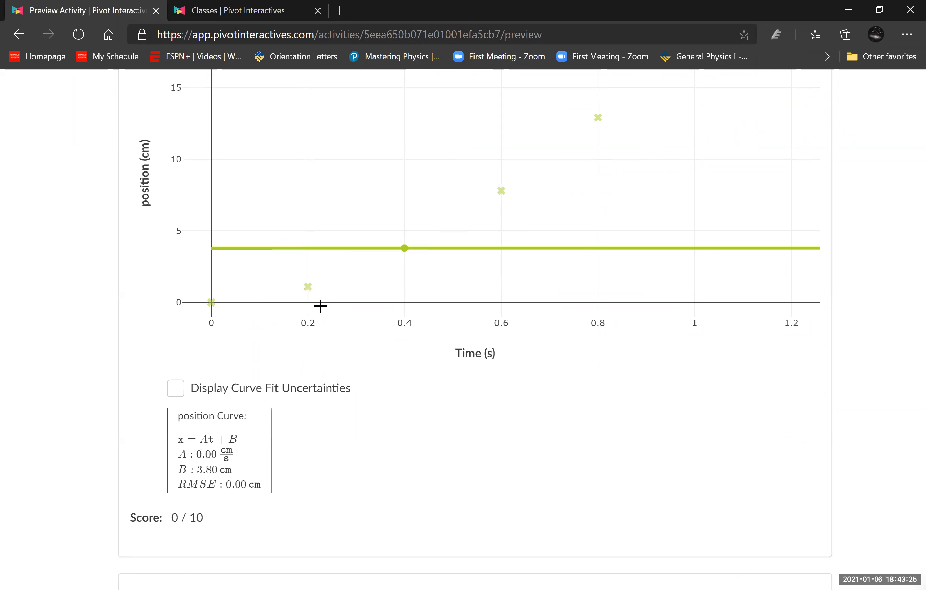
left_click(306, 288)
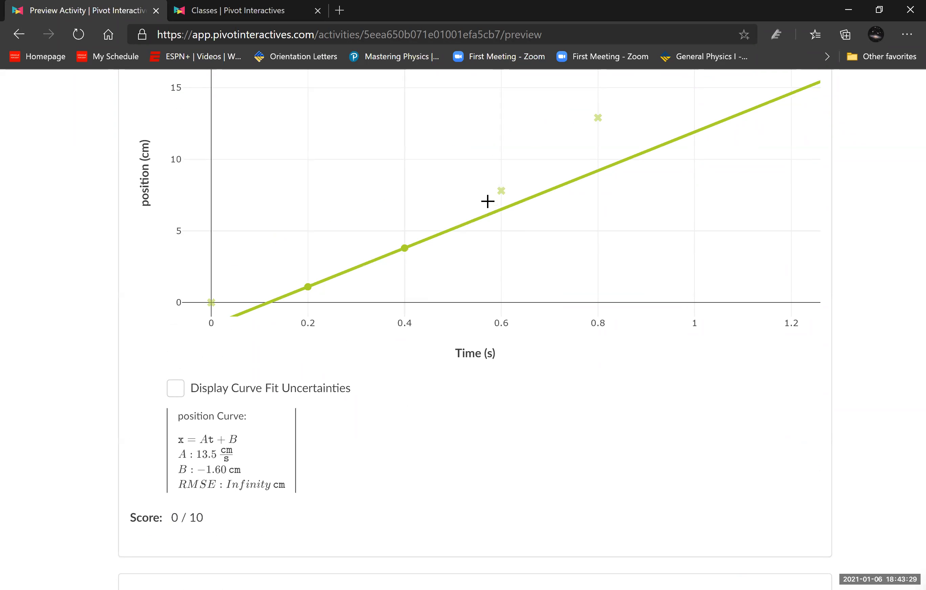
left_click(501, 191)
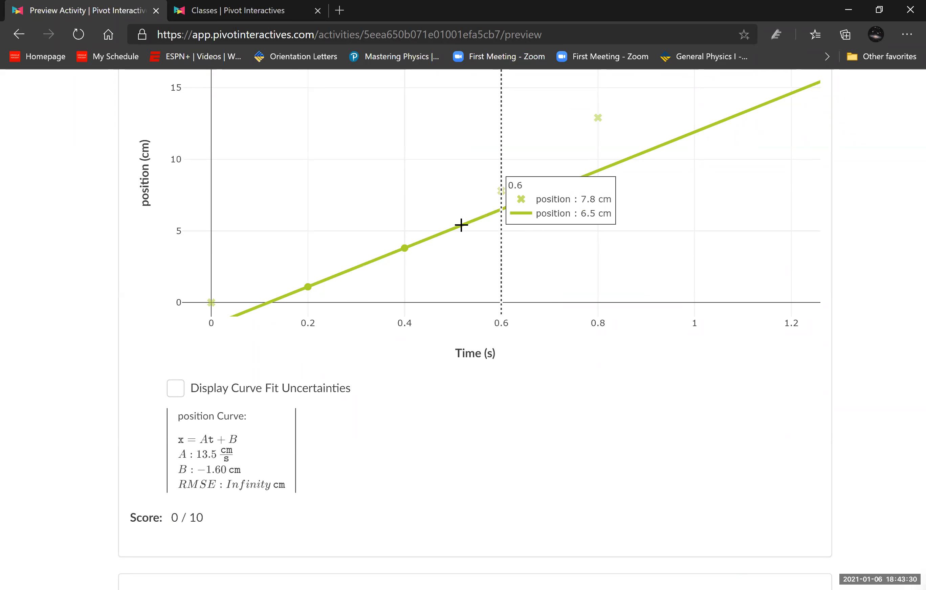
left_click(307, 287)
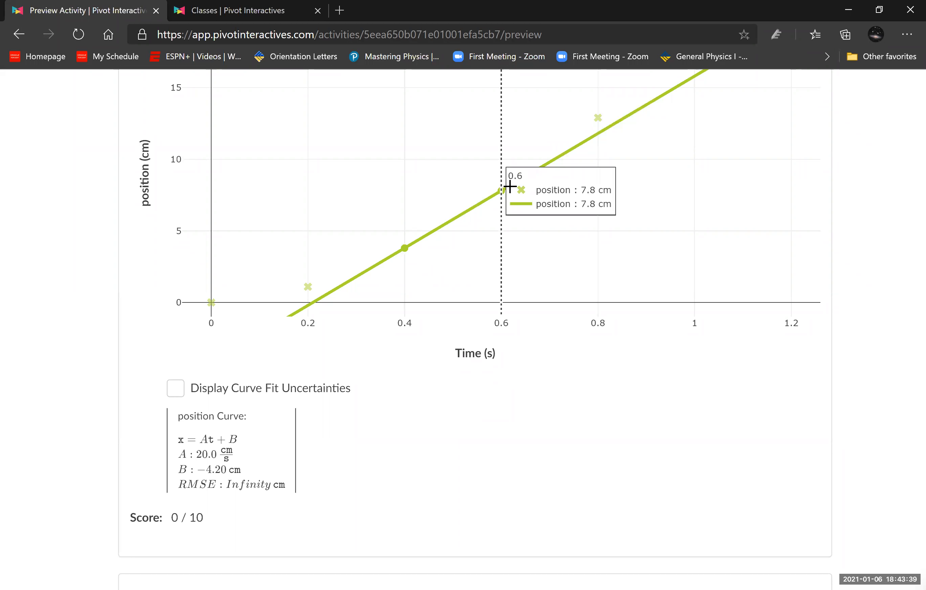
- Include the 0.8 s point and exclude the 0.4 s point so the fit uses the 0.6 and 0.8 s points
left_click(599, 117)
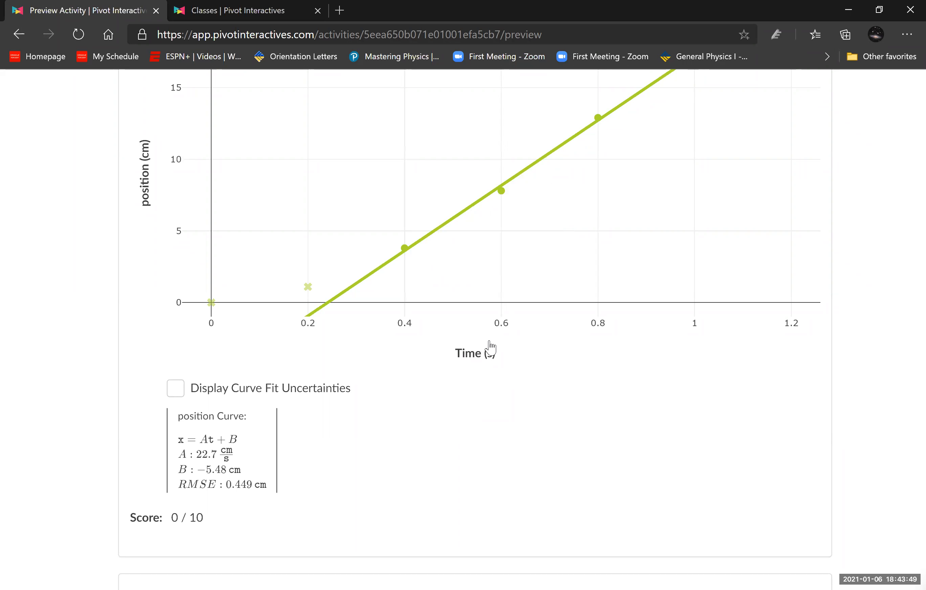
mouse_move(403, 248)
left_click(403, 247)
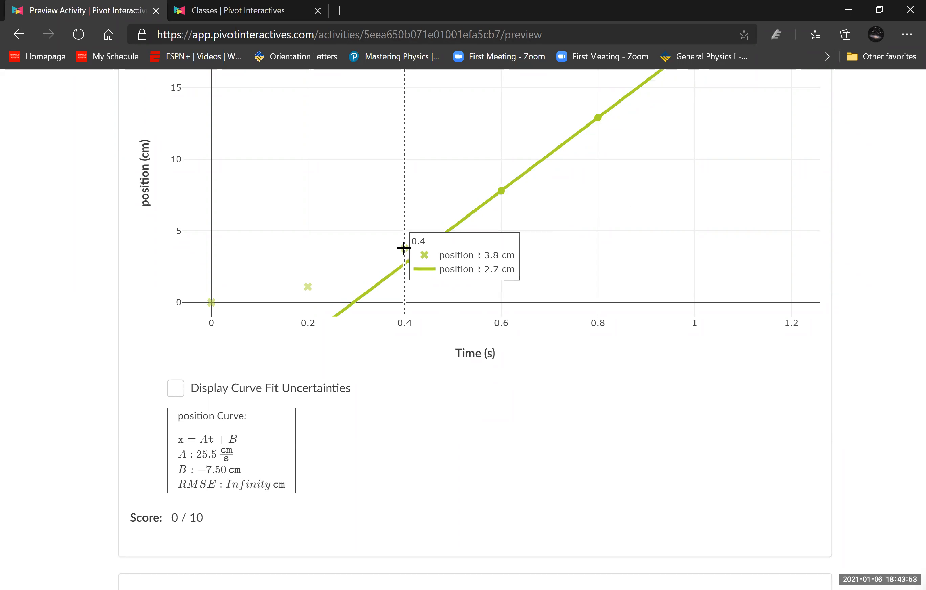
mouse_move(494, 243)
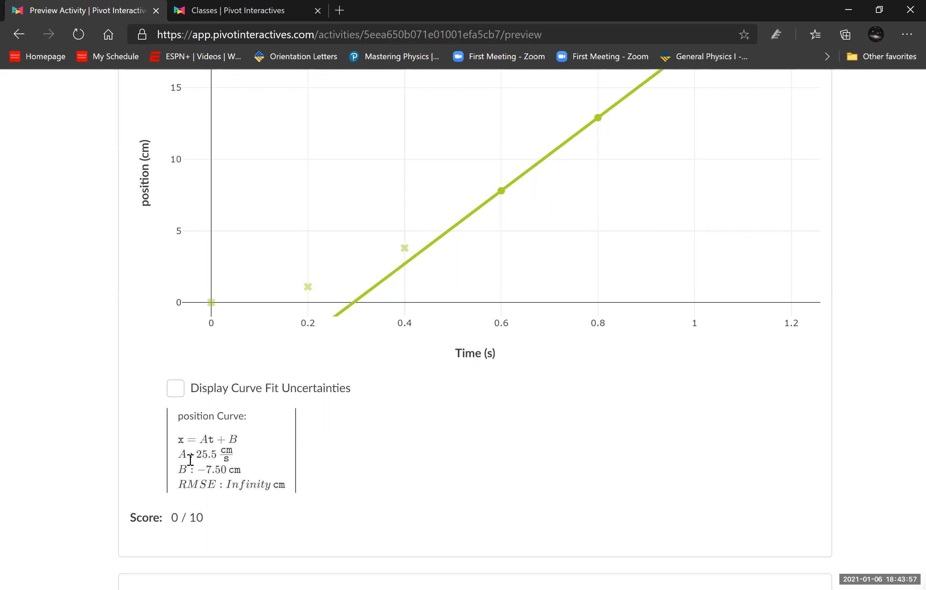
- Enter the fit's slope, 25.5, as the velocity in the 0.6 s row
scroll(550, 346, "up", 10)
left_click(588, 294)
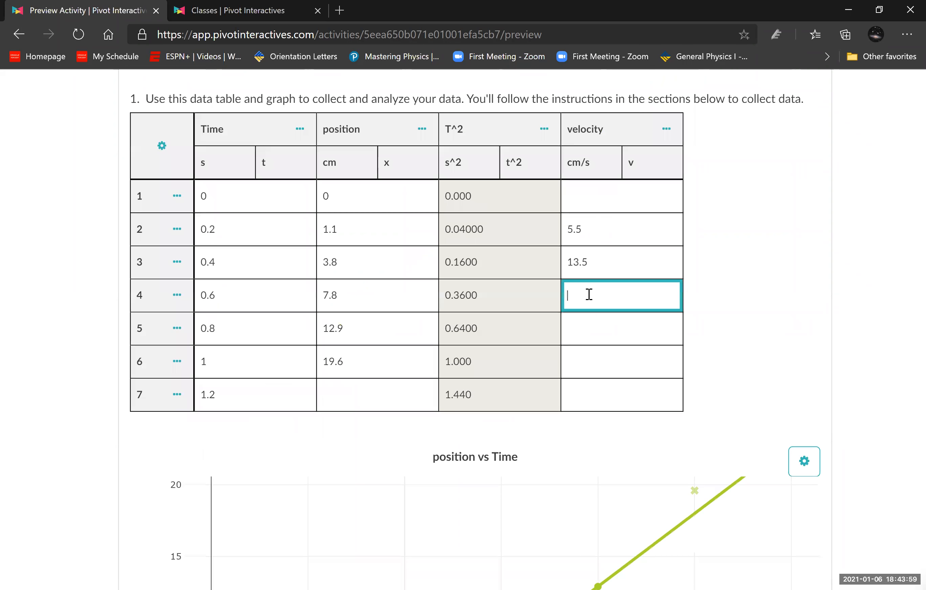
type("25.5")
left_click(701, 332)
- Change the position curve fit to Proportional: y = Ax and examine the resulting line and slope A
scroll(701, 333, "down", 10)
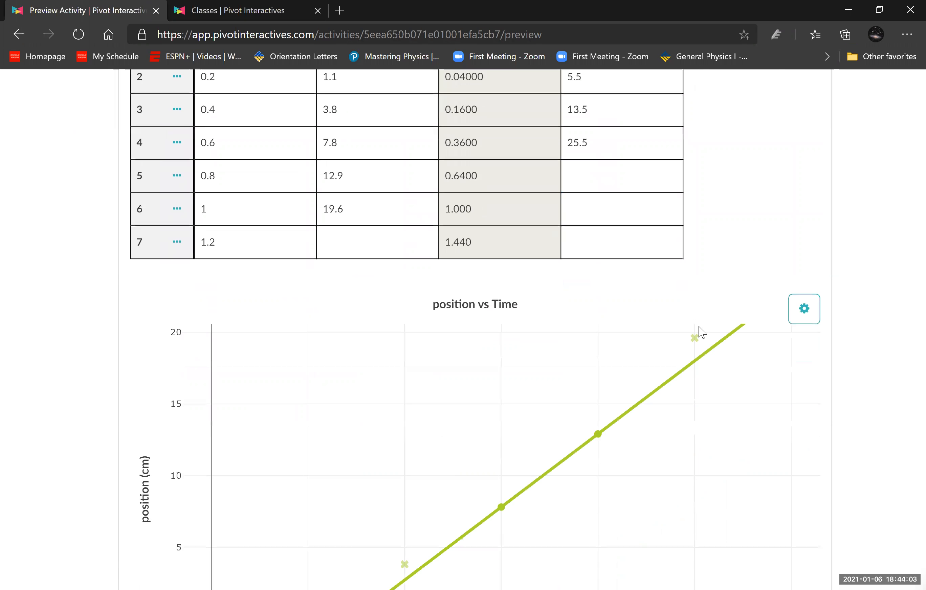
scroll(697, 326, "up", 2)
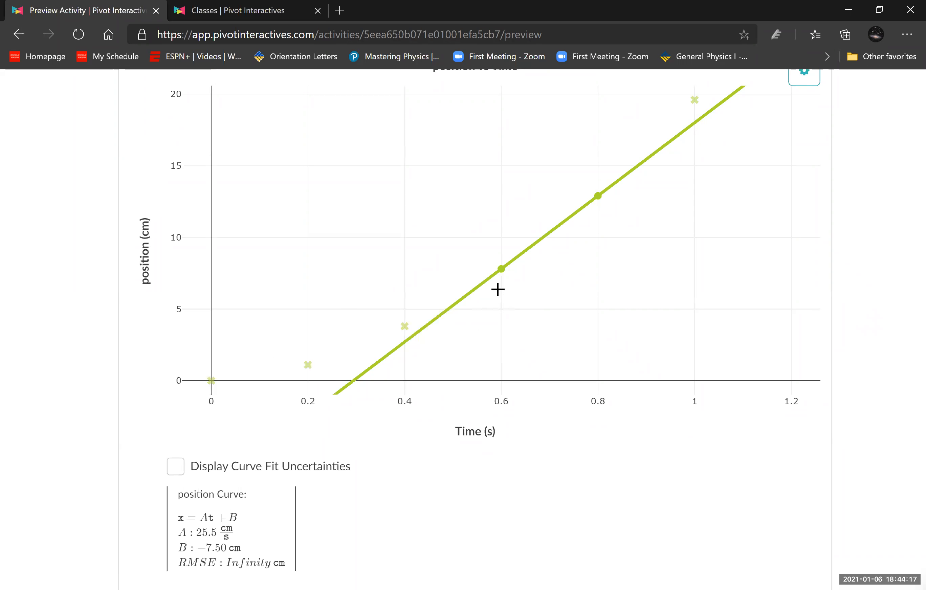
mouse_move(502, 268)
scroll(808, 326, "up", 5)
left_click(806, 307)
left_click(721, 336)
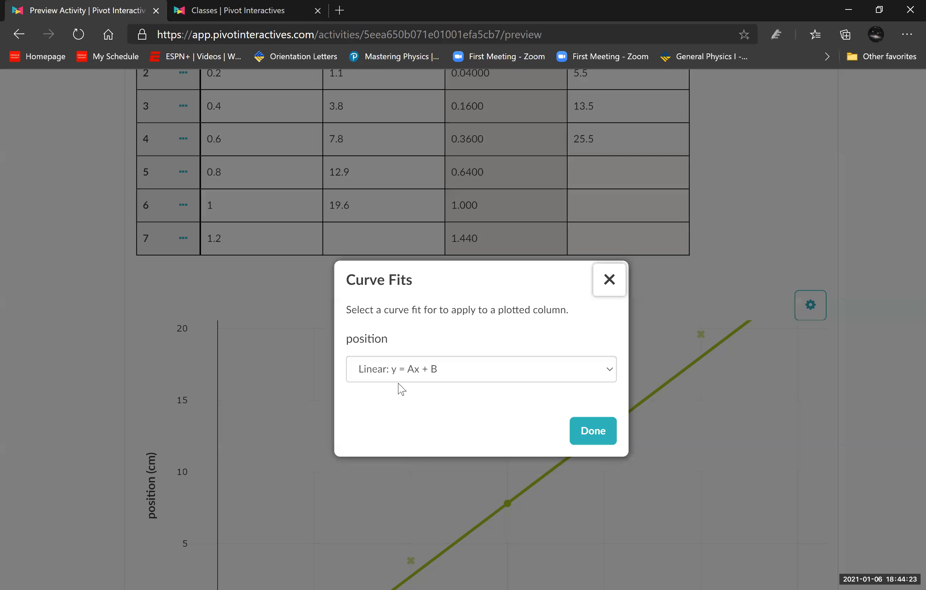
left_click(439, 373)
left_click(425, 418)
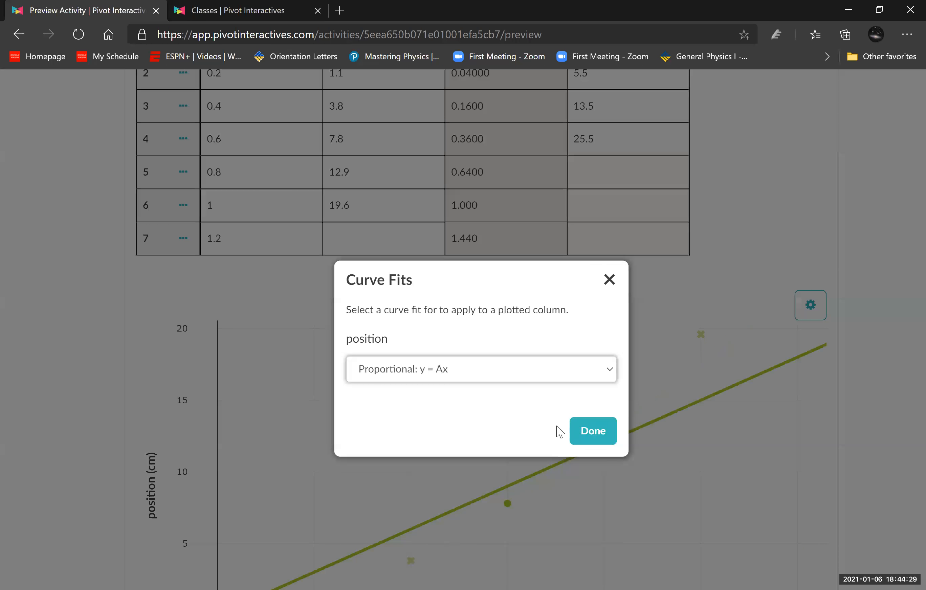
left_click(799, 398)
scroll(500, 457, "down", 5)
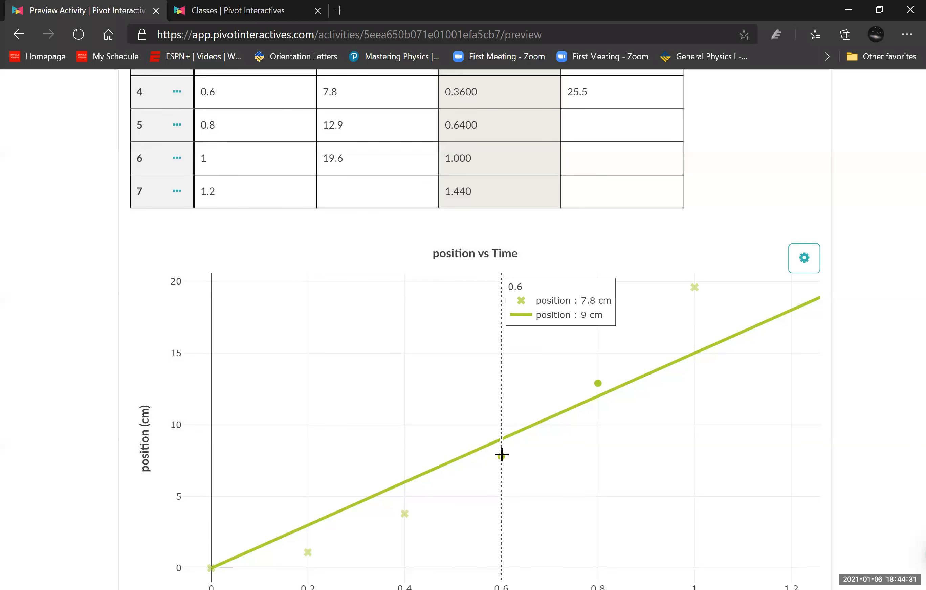
scroll(307, 444, "down", 2)
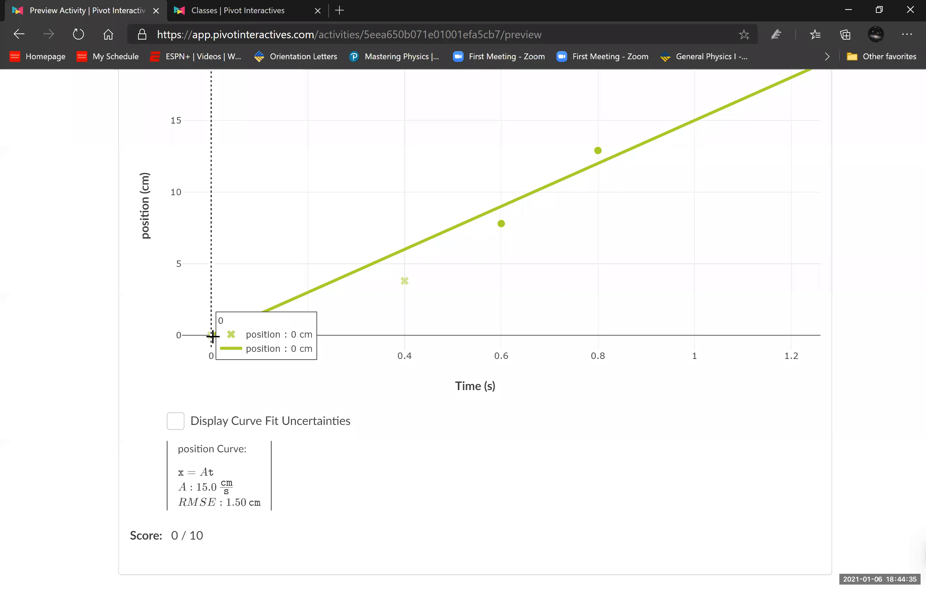
scroll(754, 363, "up", 1)
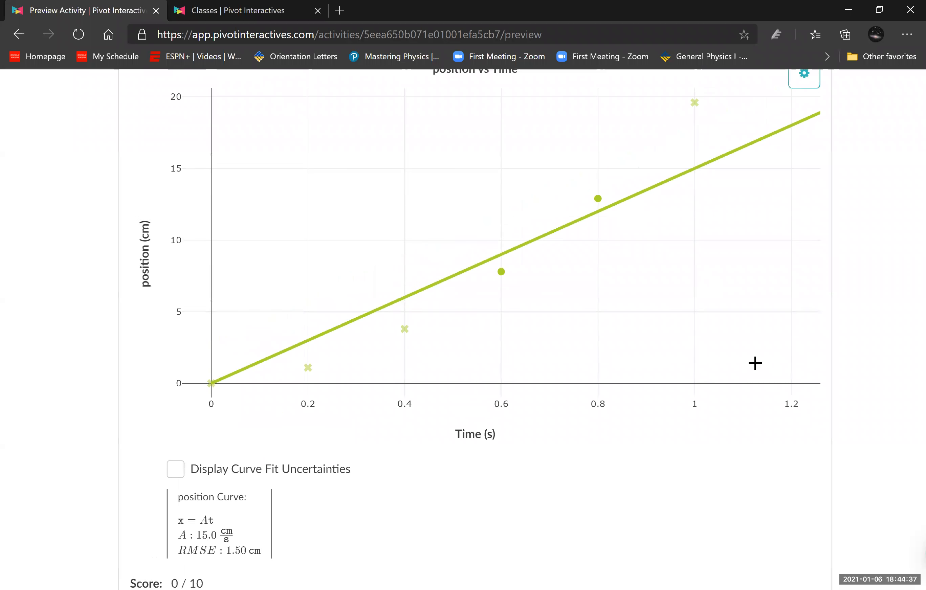
- Change the position curve fit back to Linear: y = Ax + B
scroll(755, 363, "up", 4)
left_click(804, 259)
left_click(735, 292)
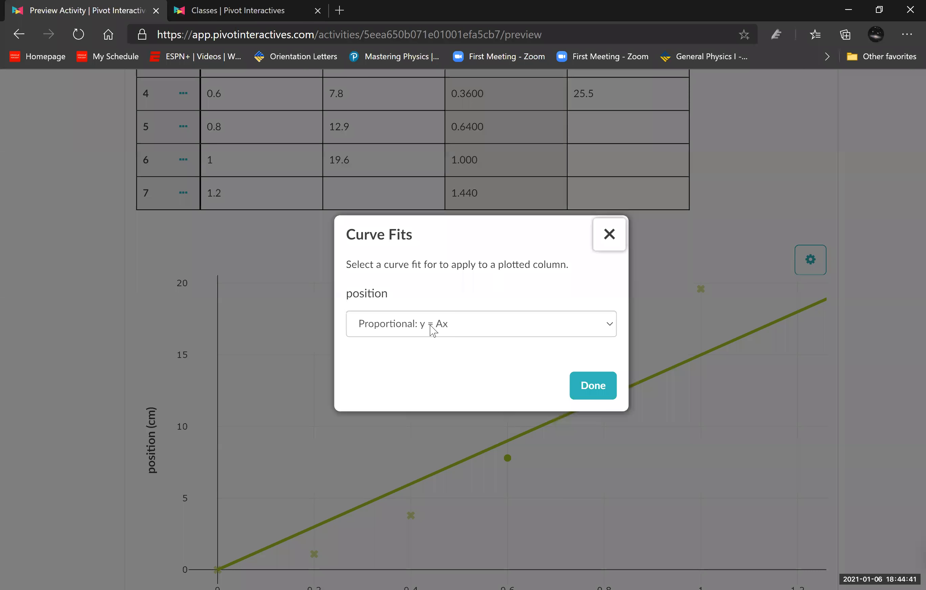
left_click(433, 331)
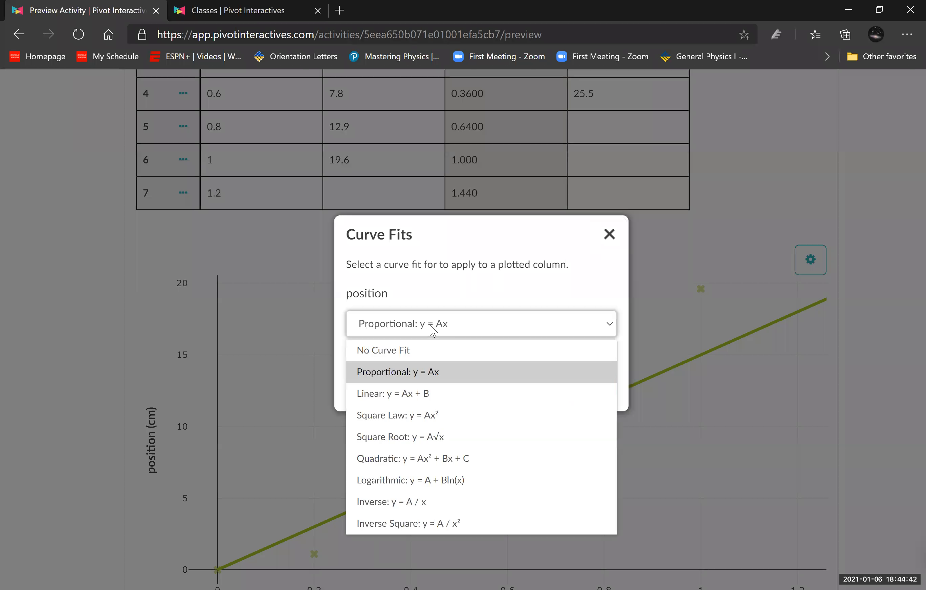
left_click(428, 394)
left_click(590, 383)
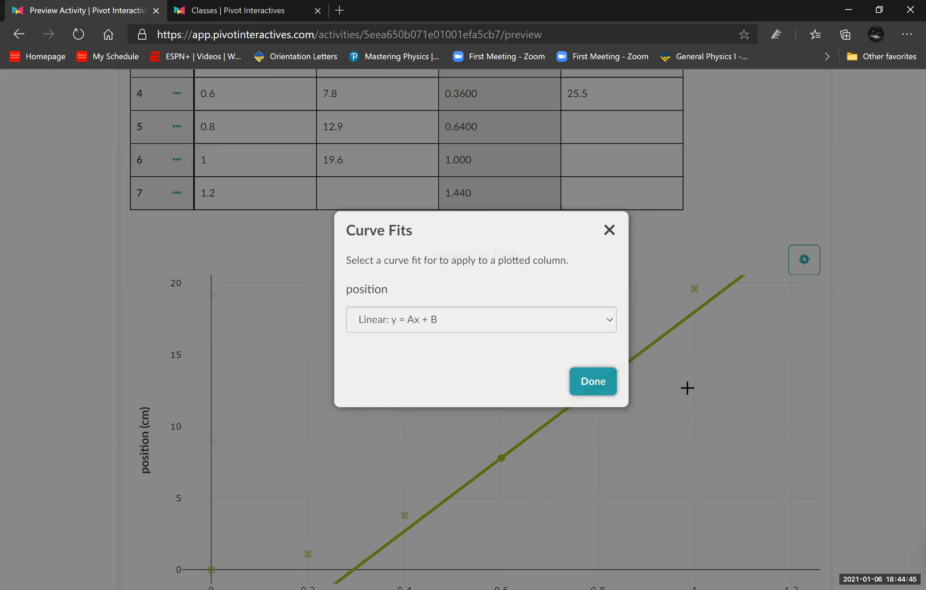
scroll(544, 350, "down", 5)
scroll(448, 350, "up", 2)
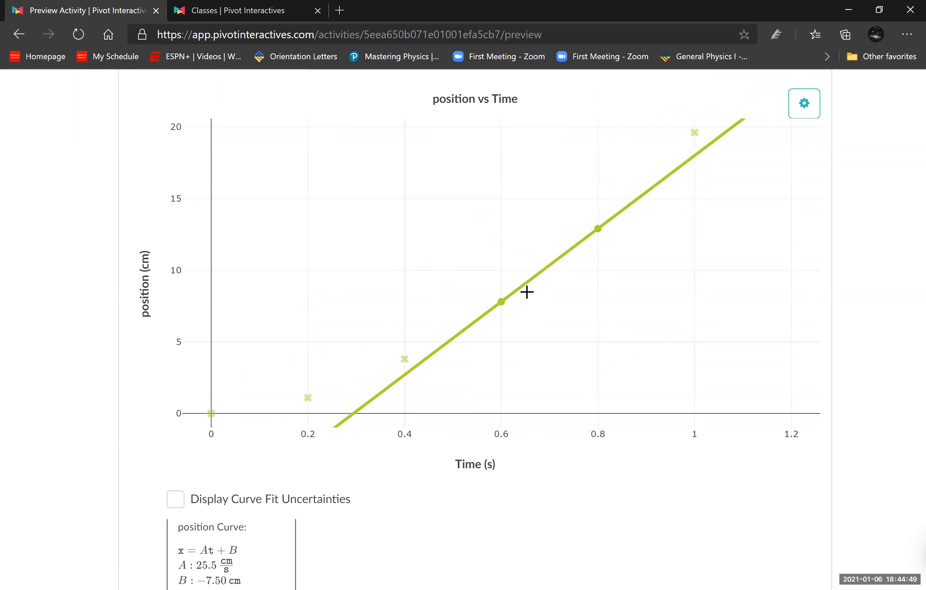
- Include the 1 s point and exclude the 0.6 s point so the fit uses the 0.8 and 1 s points
mouse_move(600, 245)
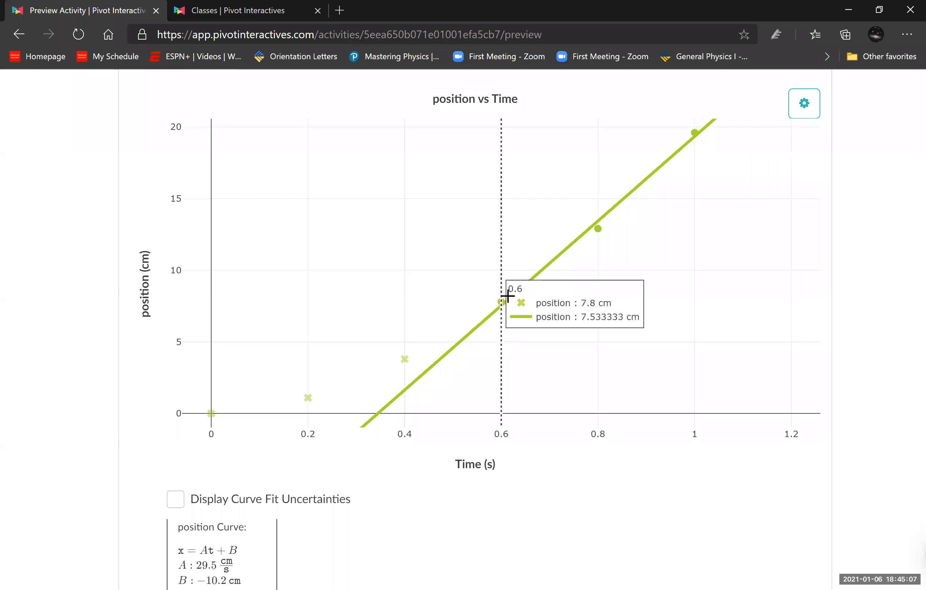
left_click(501, 302)
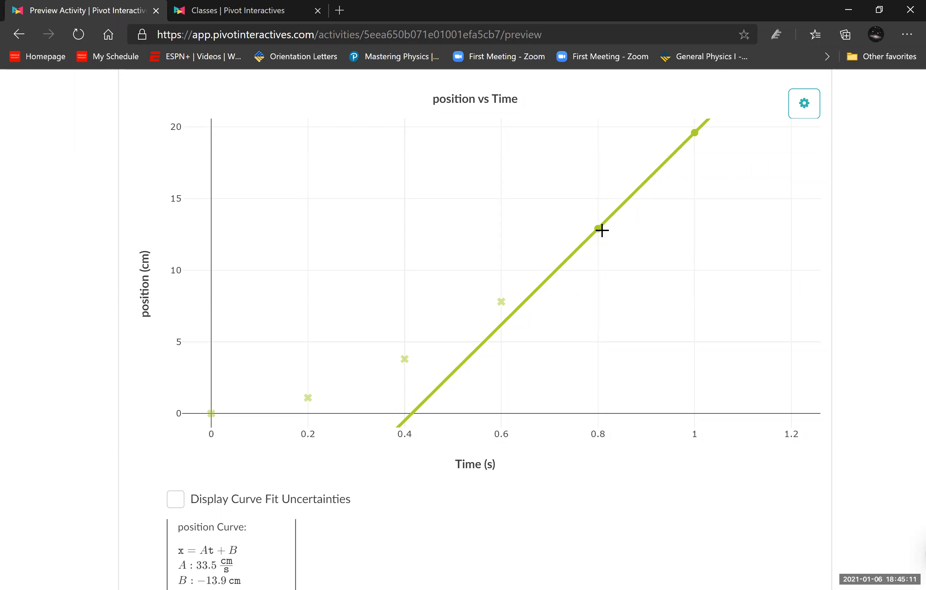
scroll(287, 341, "down", 4)
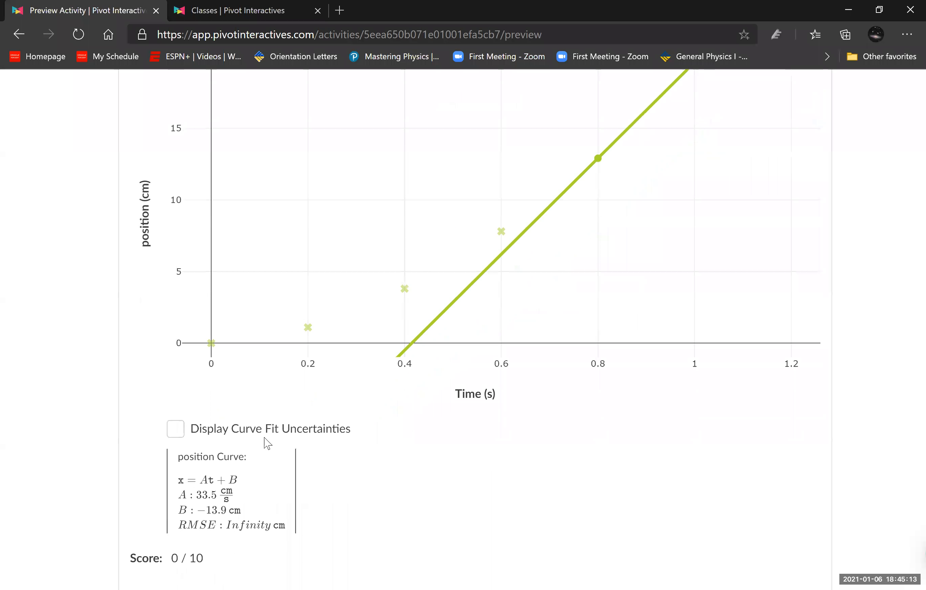
- Enter the fit's slope, 33.5, as the velocity in the 0.8 s row
scroll(532, 388, "up", 10)
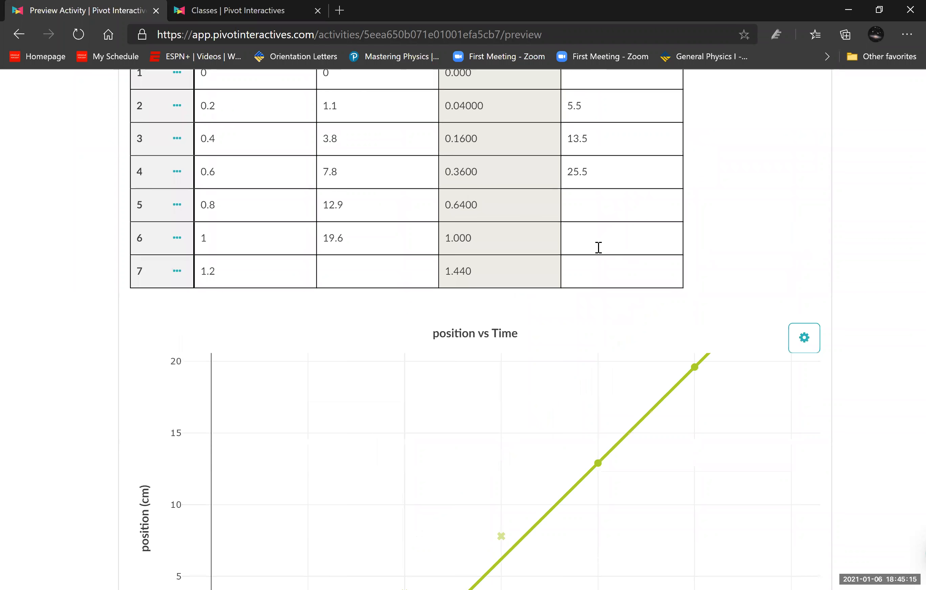
left_click(589, 218)
type("33.5")
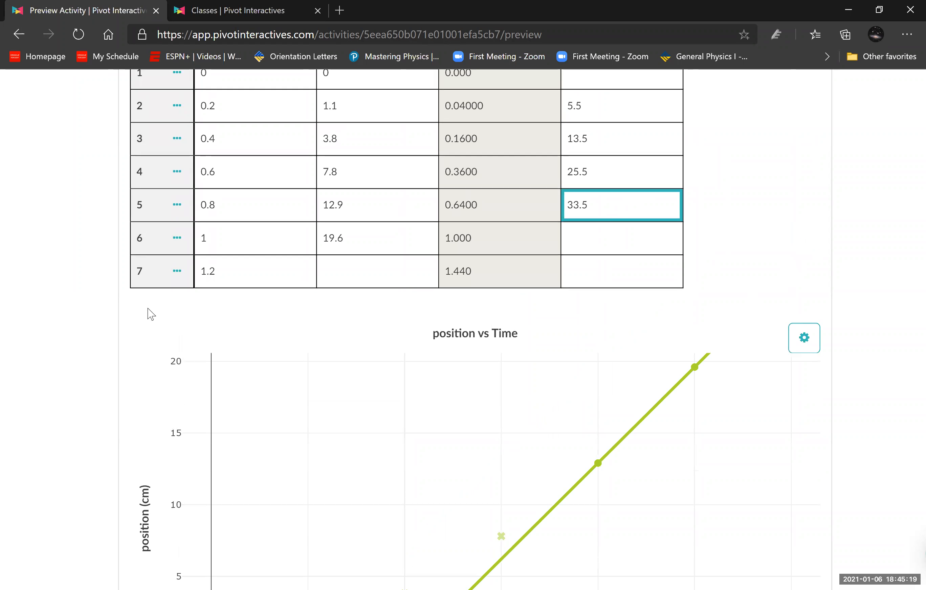
left_click(66, 363)
- Plot the velocity column on the graph's vertical axis in place of position
scroll(66, 364, "down", 6)
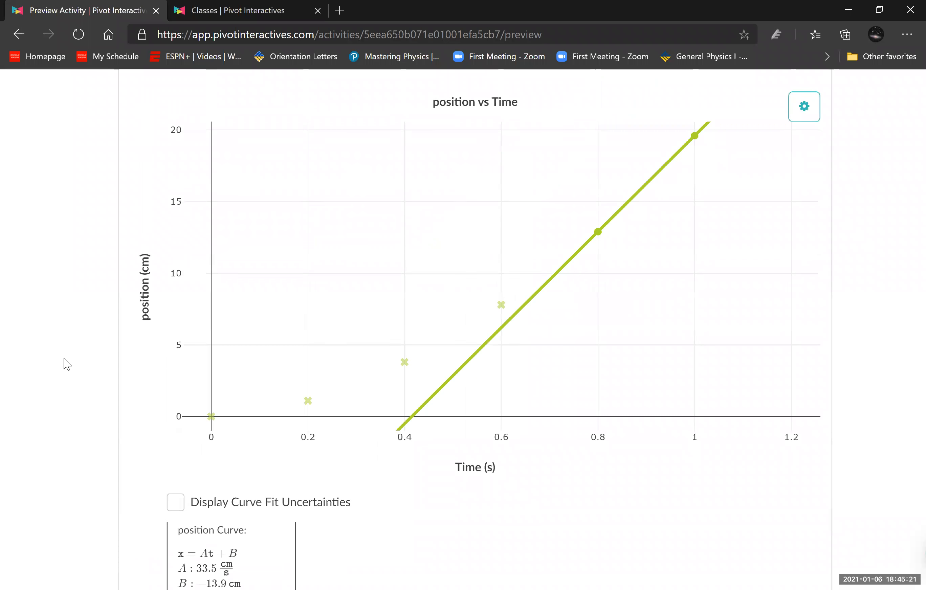
scroll(110, 354, "up", 10)
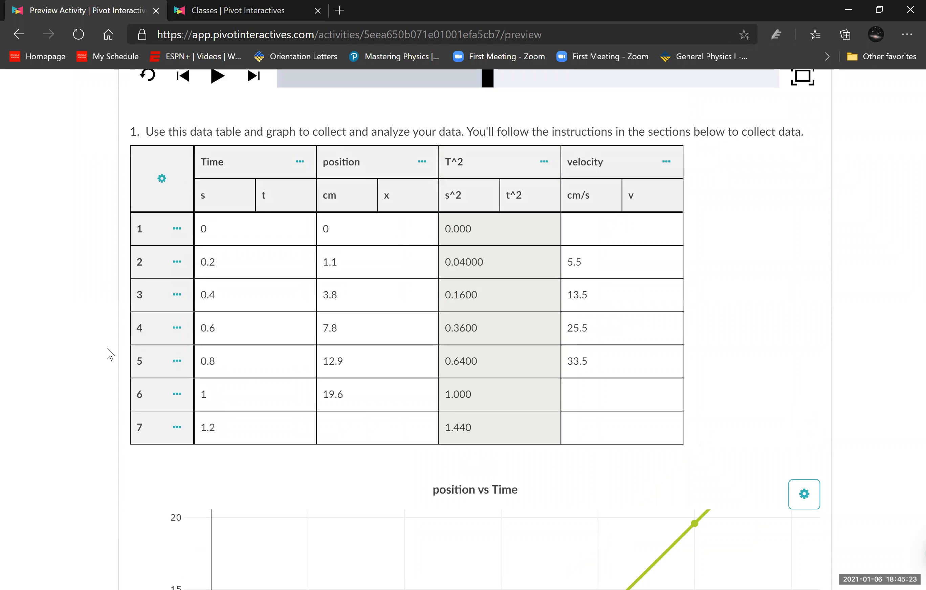
scroll(110, 353, "down", 5)
scroll(110, 353, "down", 5)
left_click(150, 313)
left_click(379, 320)
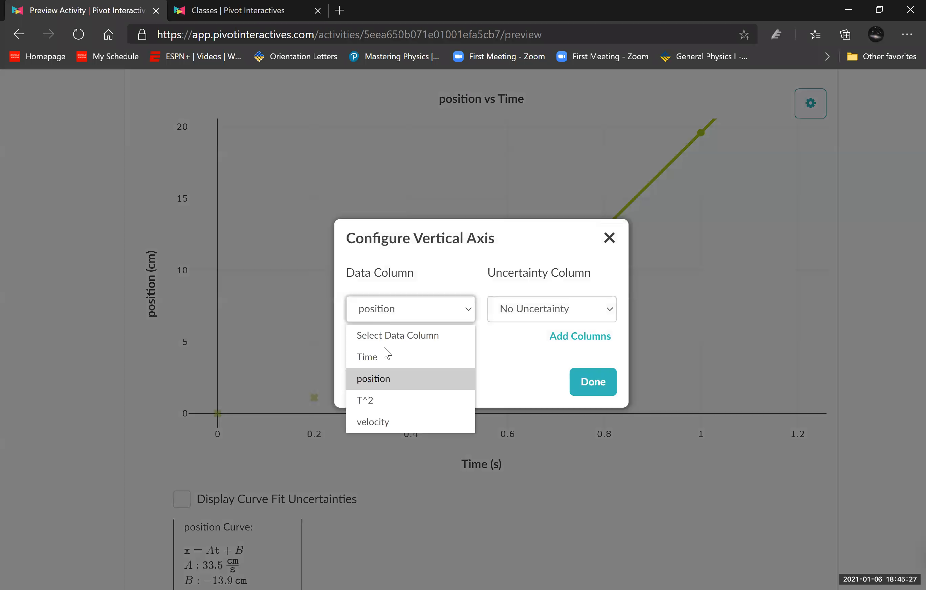
left_click(393, 424)
left_click(106, 419)
- Include the 0.6, 0.4 and 0.2 s points in the linear fit of the velocity vs Time graph
mouse_move(497, 222)
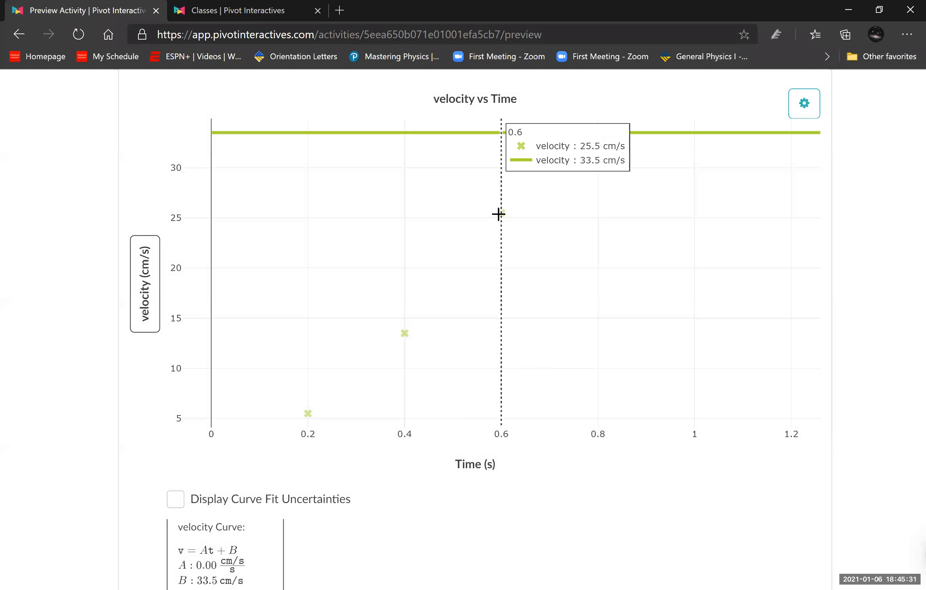
left_click(498, 215)
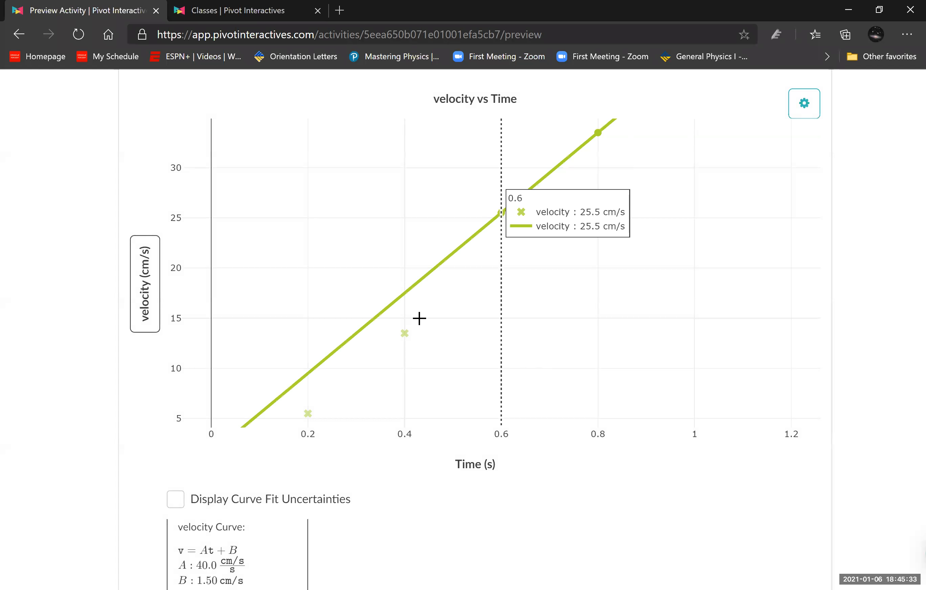
left_click(405, 332)
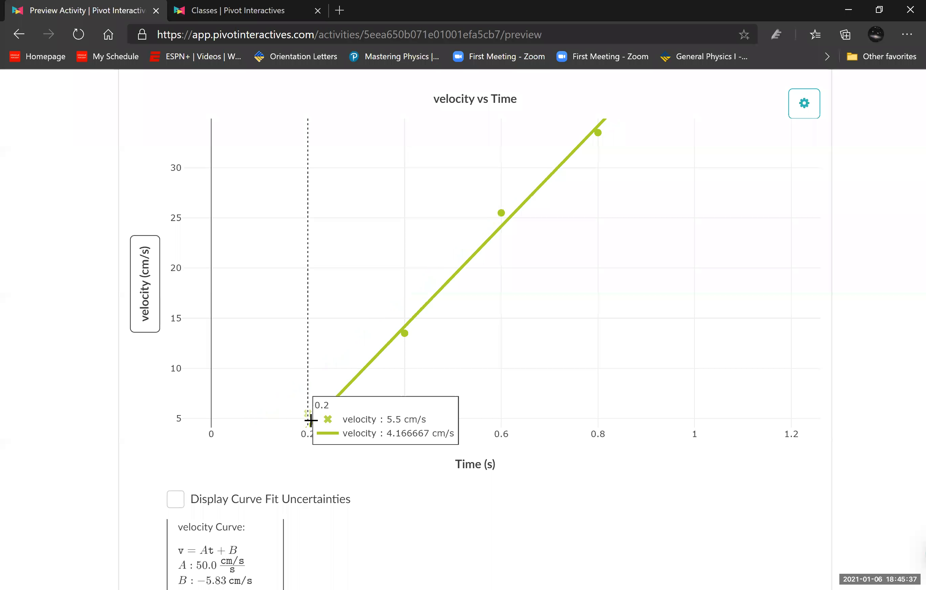
left_click(310, 419)
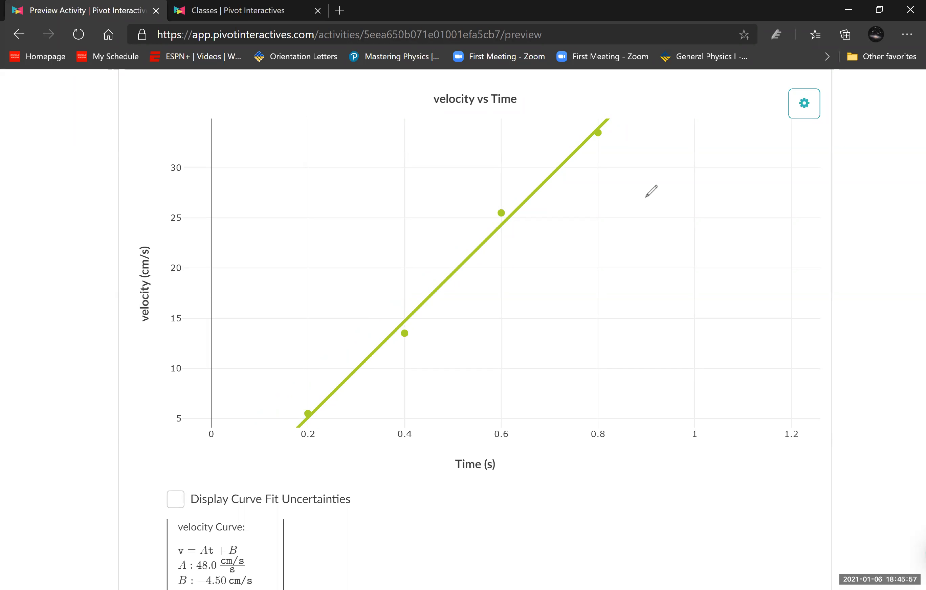
- Sketch purple axes labelled x and t beside the graph and draw a red upward-curving line from their origin
left_click_drag(648, 168, 652, 337)
left_click_drag(619, 333, 871, 328)
mouse_move(610, 176)
left_mouse_down()
mouse_move(623, 191)
mouse_move(605, 199)
left_mouse_up()
mouse_move(870, 340)
left_mouse_down()
mouse_move(878, 362)
mouse_move(885, 346)
left_mouse_up()
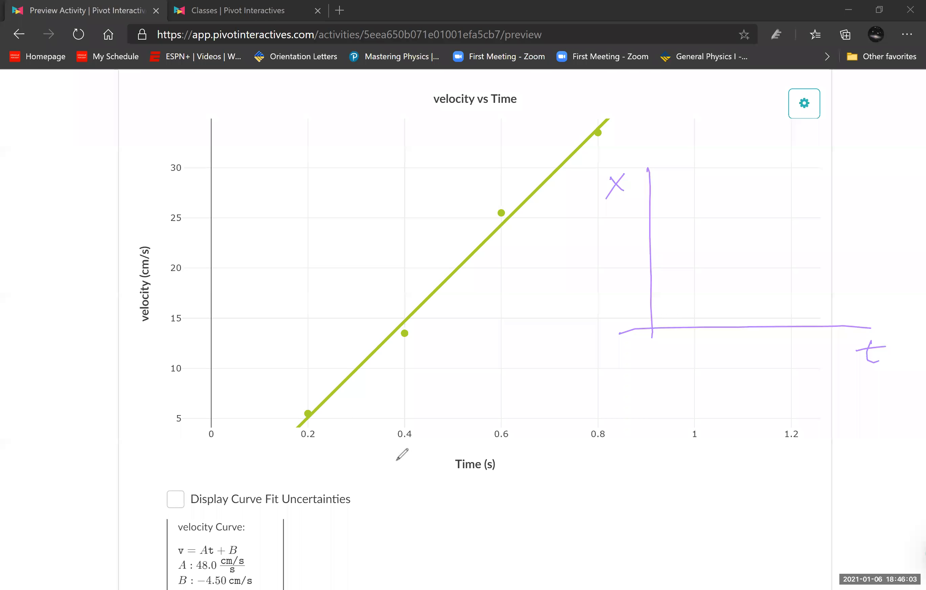
mouse_move(653, 326)
left_mouse_down()
mouse_move(746, 278)
mouse_move(816, 165)
left_mouse_up()
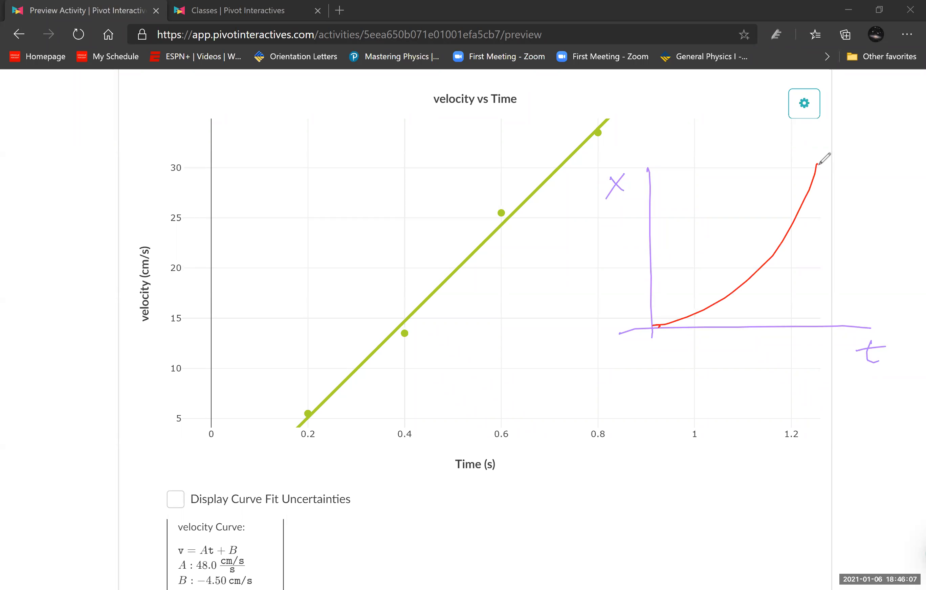
- Sketch a second set of axes in black below the x–t sketch, labelled v and t
mouse_move(657, 361)
left_mouse_down()
mouse_move(664, 498)
mouse_move(881, 484)
left_mouse_up()
left_click_drag(617, 369, 633, 363)
left_click_drag(861, 497, 873, 513)
left_click_drag(856, 504, 874, 501)
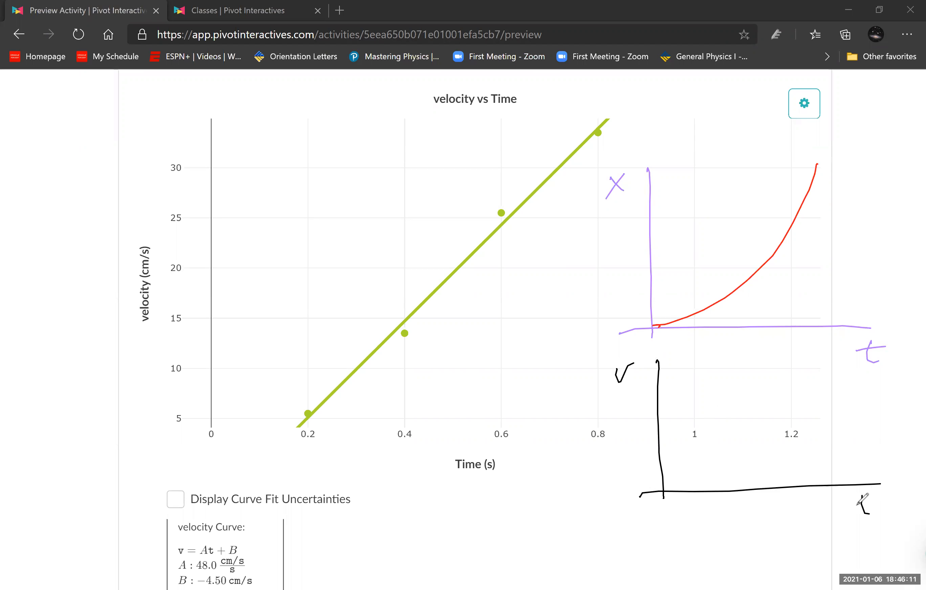
- Draw black tangent lines of increasing steepness along the red x–t curve
left_click_drag(628, 337, 733, 305)
mouse_move(672, 328)
left_mouse_down()
mouse_move(760, 287)
mouse_move(797, 237)
left_mouse_up()
left_click_drag(767, 272, 806, 199)
left_click_drag(798, 241, 827, 157)
left_click_drag(807, 198, 824, 122)
- Mark five rising points on the v–t axes and draw a straight pink line from the origin along them
left_click_drag(684, 478, 723, 451)
left_click_drag(744, 434, 748, 429)
left_click_drag(776, 408, 803, 387)
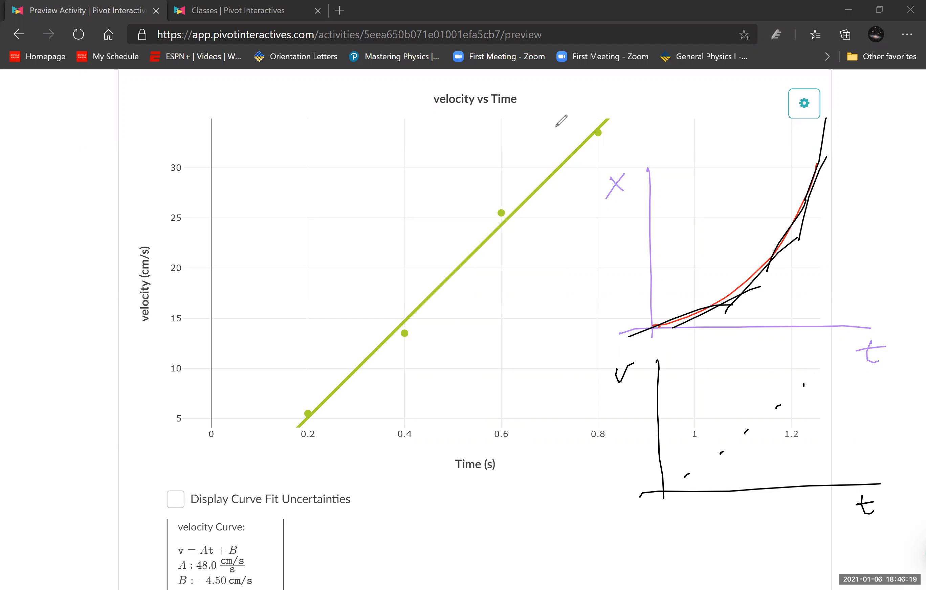
left_click_drag(666, 481, 821, 372)
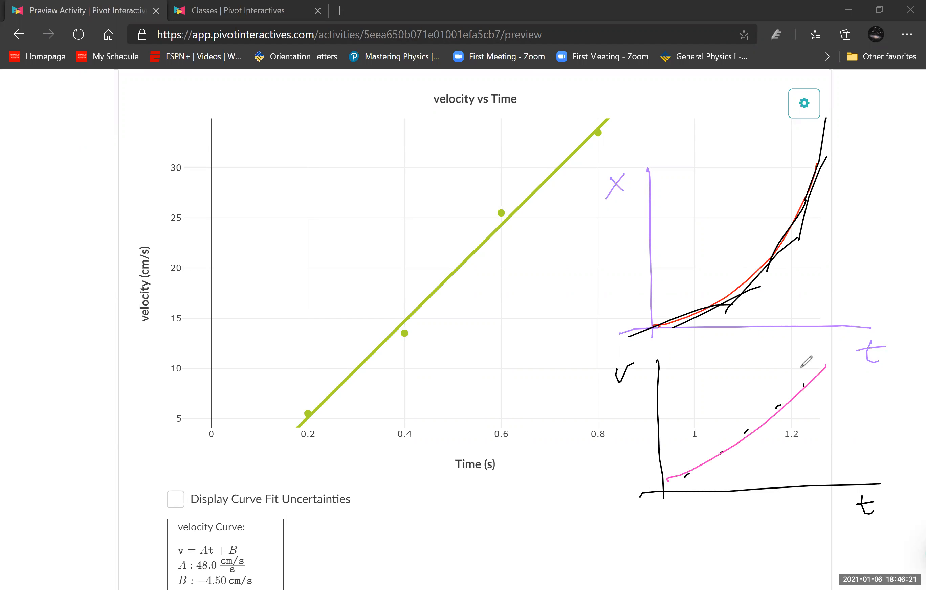
key("ctrl+z")
left_click_drag(664, 491, 836, 368)
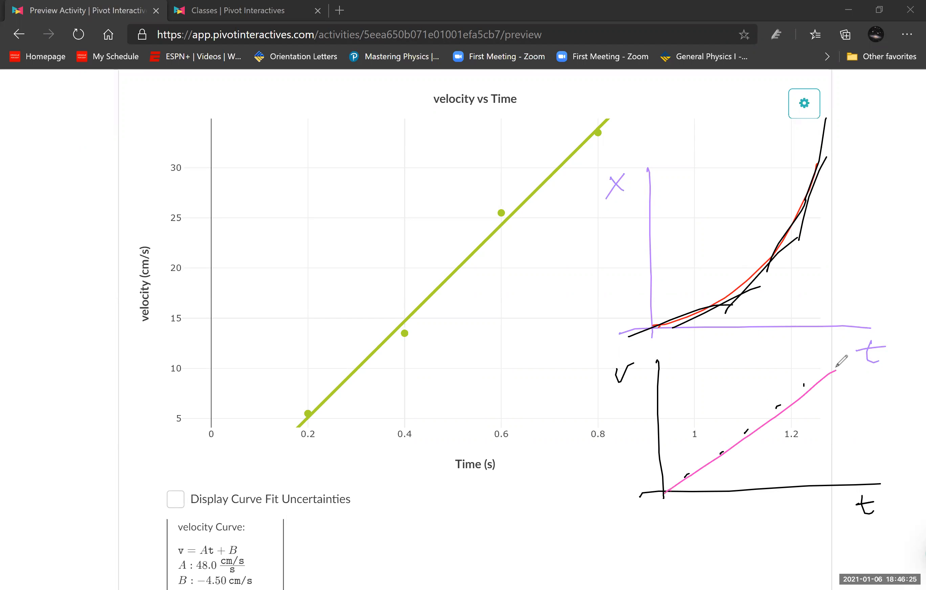
- Write underlined pink titles on the sketches: "v vs t" on the lower one and "x vs t" on the upper one
left_click_drag(730, 362, 776, 371)
left_click_drag(768, 362, 778, 360)
left_click_drag(717, 153, 730, 165)
mouse_move(730, 149)
left_mouse_down()
mouse_move(718, 168)
mouse_move(752, 160)
left_mouse_up()
left_click(745, 160)
left_click_drag(758, 160, 777, 166)
left_click_drag(770, 153, 788, 153)
left_click_drag(704, 171, 800, 162)
left_click_drag(719, 379, 785, 373)
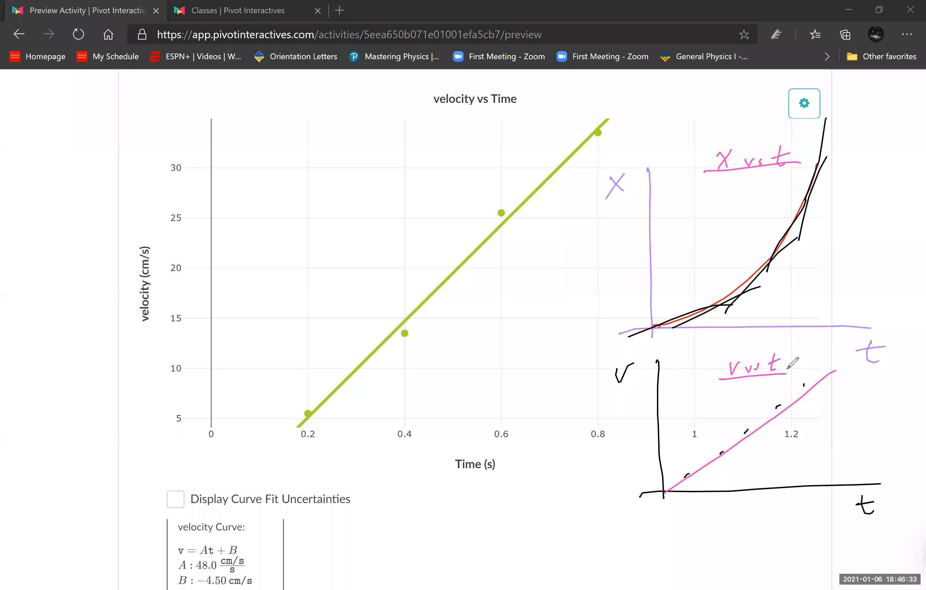